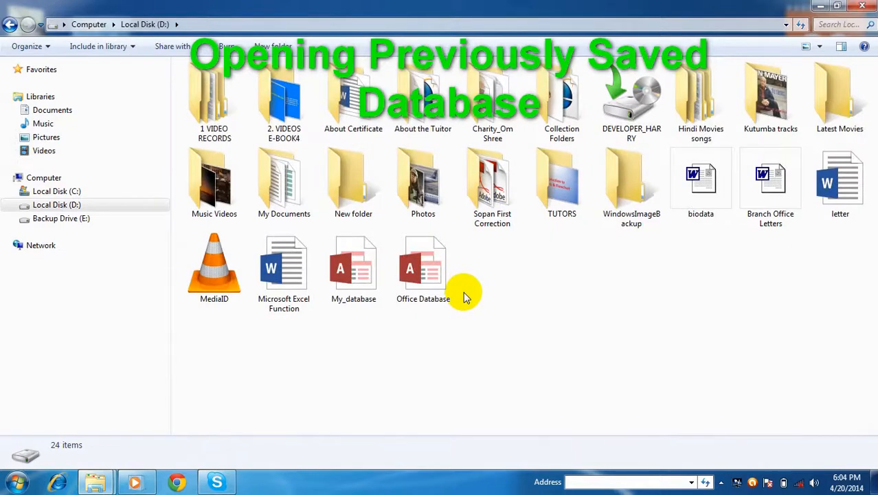
Open the Office Database file and create a form from the Address_TBL table
left_click(430, 278)
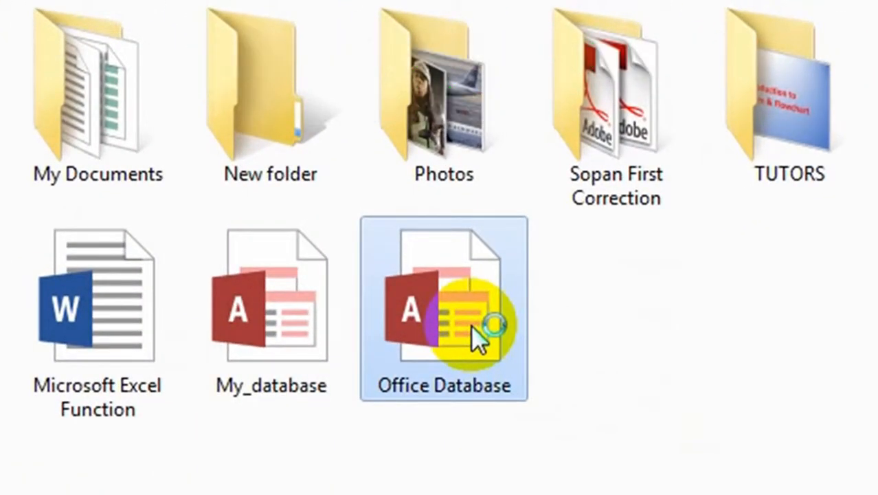
double_click(472, 325)
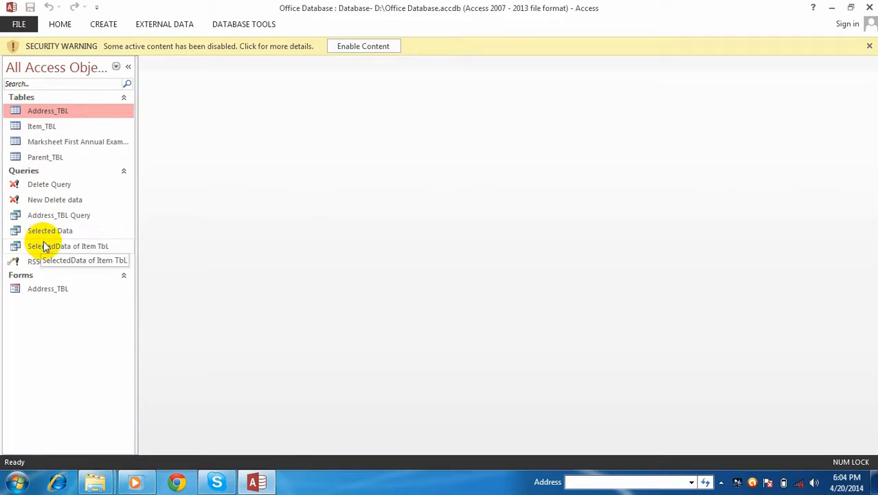
left_click(103, 26)
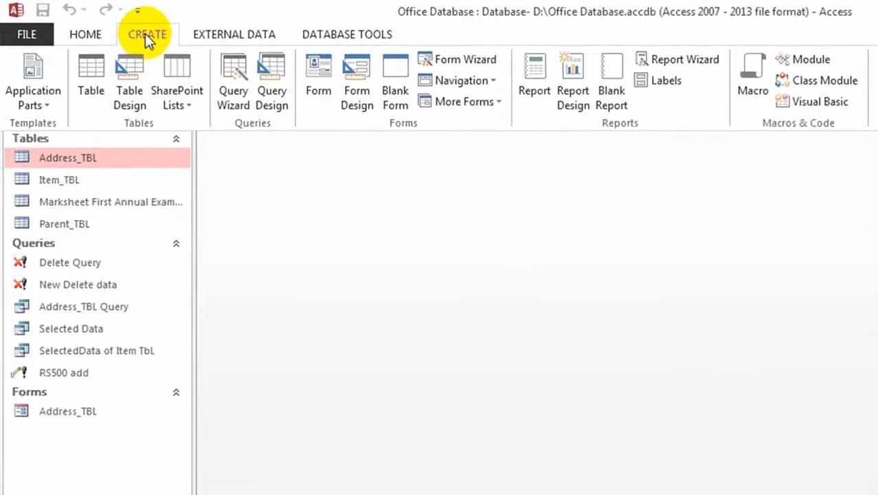
left_click(310, 83)
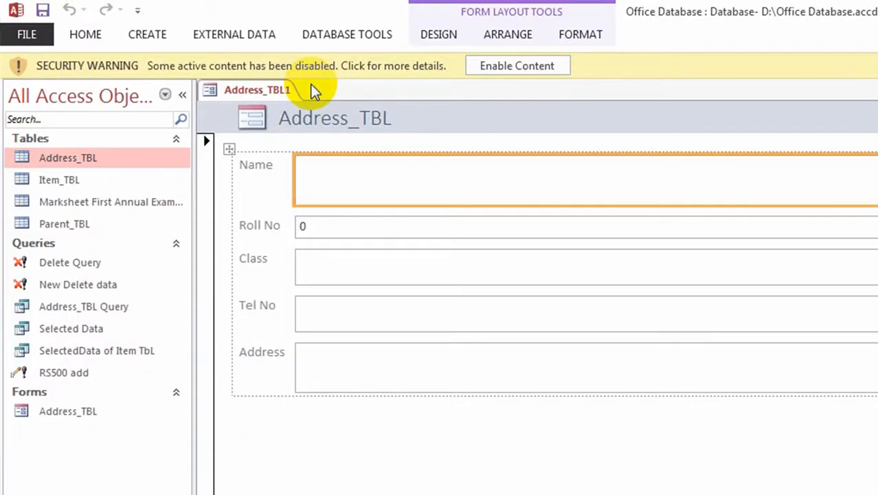
Examine the fields and title of the Address_TBL form and go to its next record
left_click(327, 226)
left_click(328, 186)
left_click(320, 268)
left_click(320, 227)
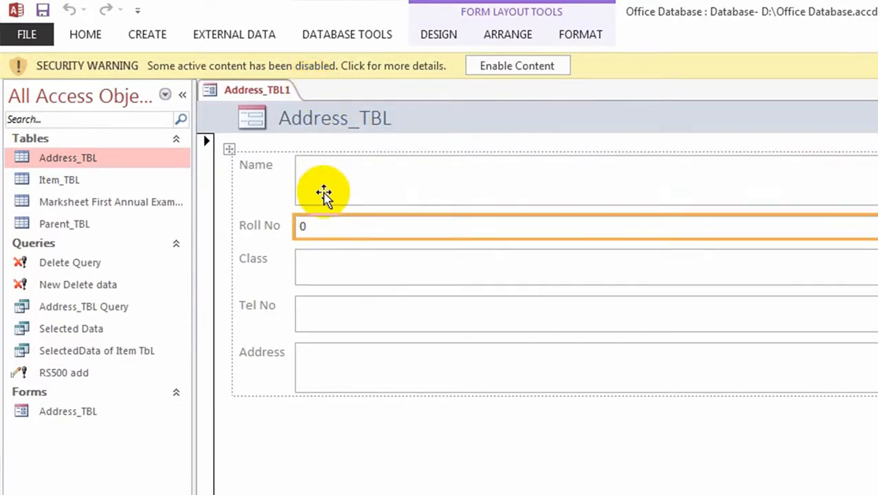
left_click(327, 178)
left_click(339, 120)
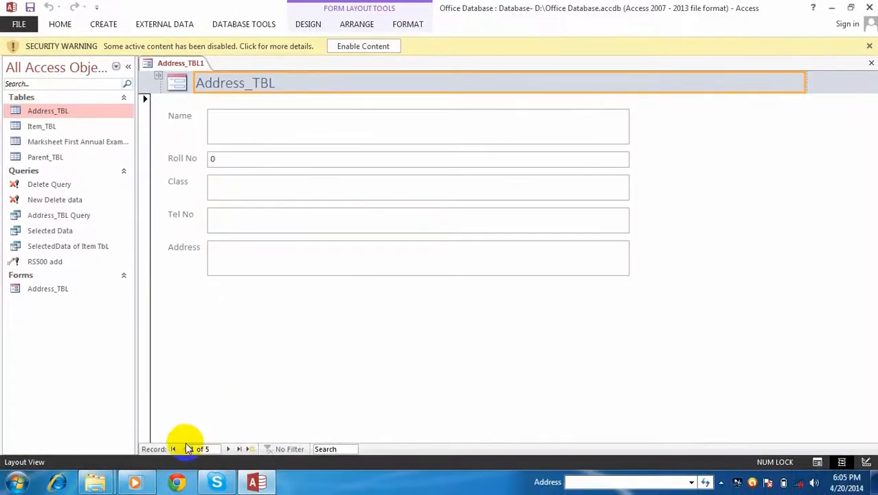
left_click(230, 450)
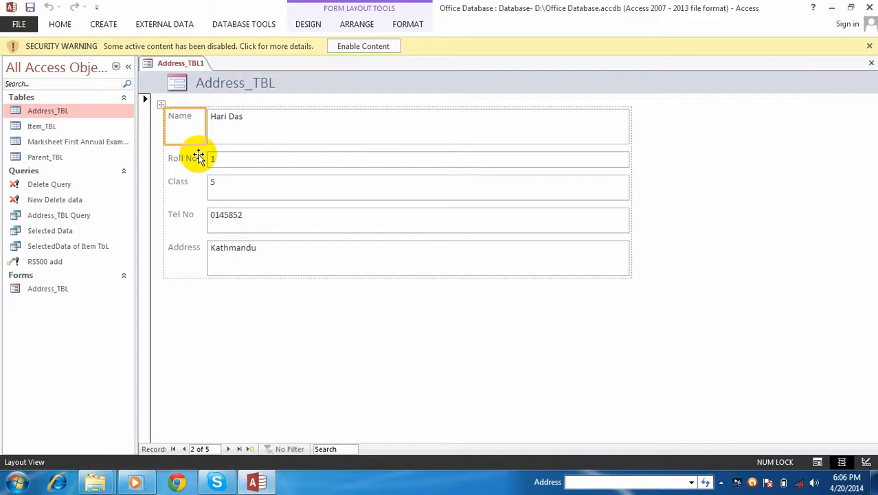
Open the Item_TBL table, create a form from it, and move forward and back between the form's records
double_click(41, 129)
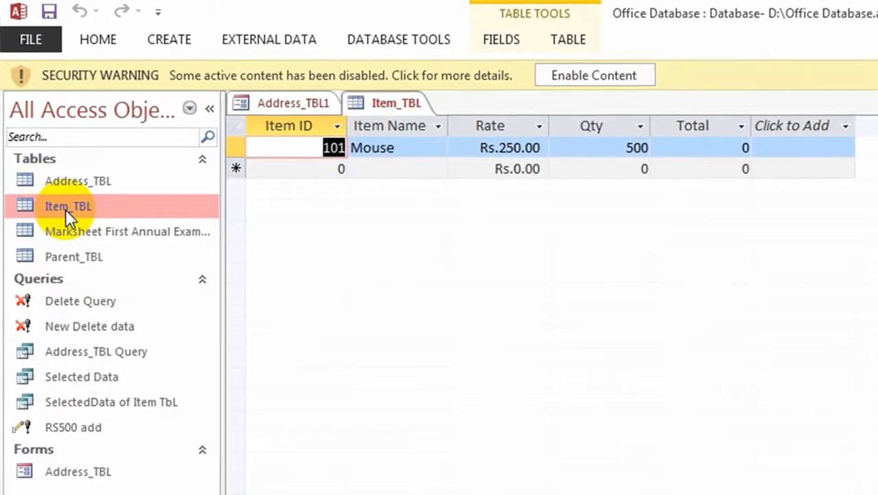
left_click(180, 43)
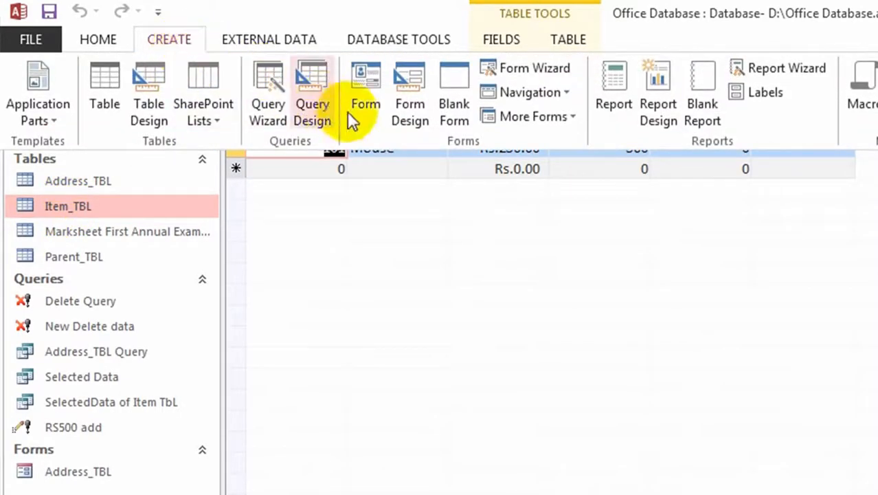
left_click(367, 83)
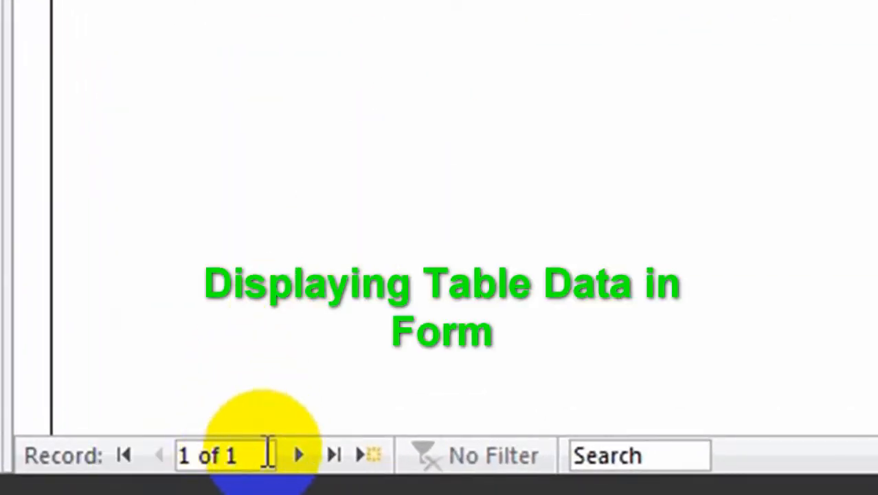
left_click(300, 455)
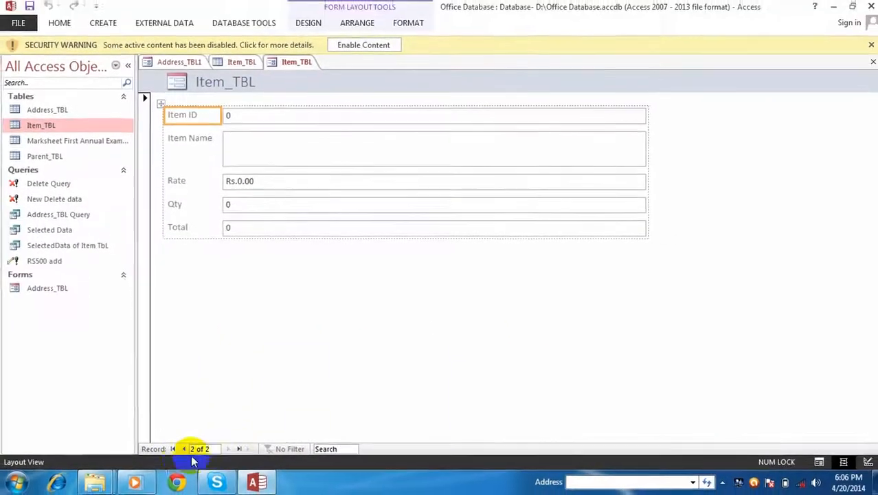
left_click(183, 449)
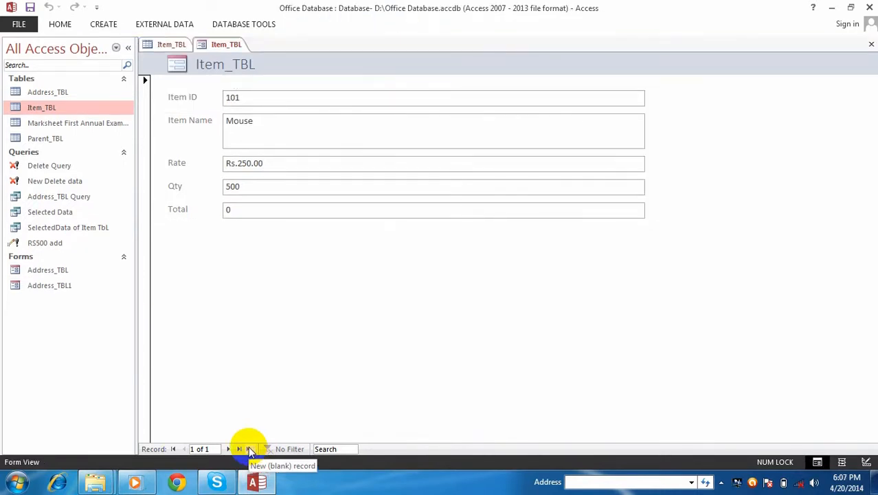
Add a new record in the Item_TBL form with Item ID 100, Item Name Printer, Rate 6000 and Qty 86
left_click(249, 449)
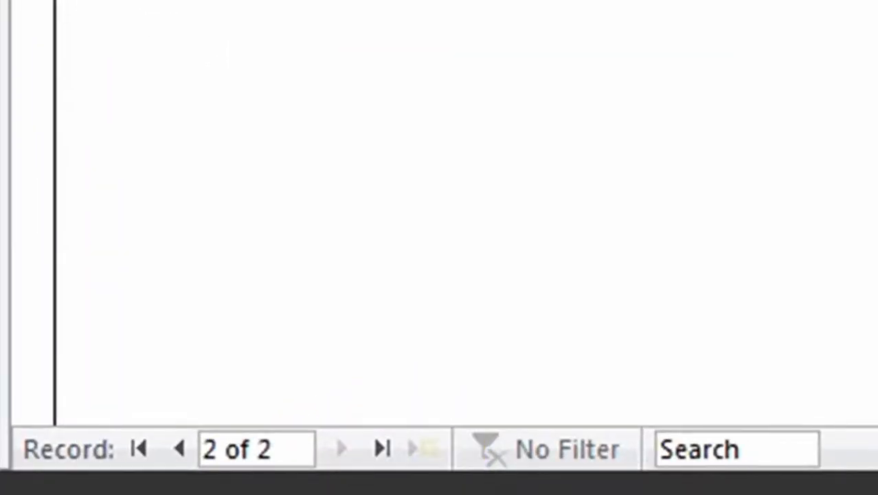
type("100")
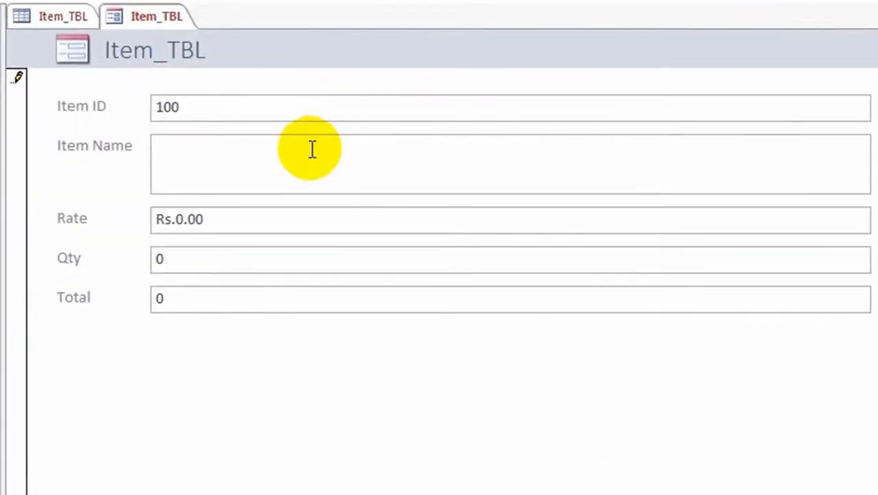
left_click(288, 157)
type("Printer")
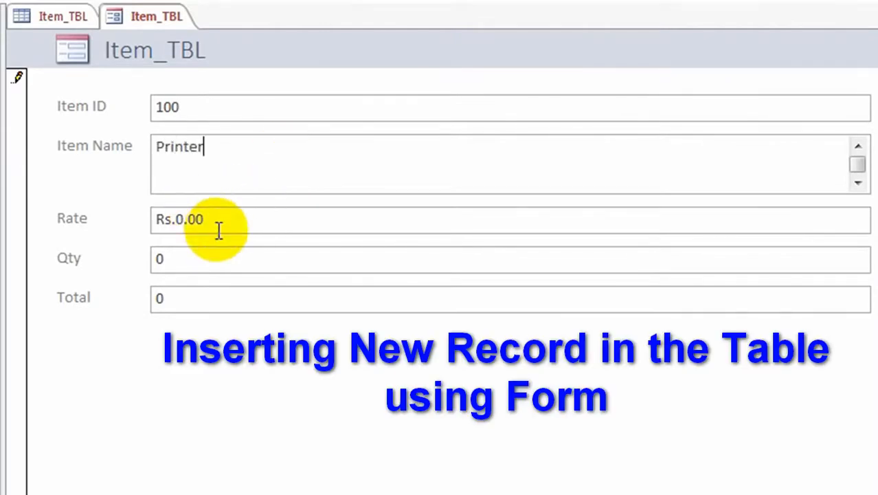
key("Tab")
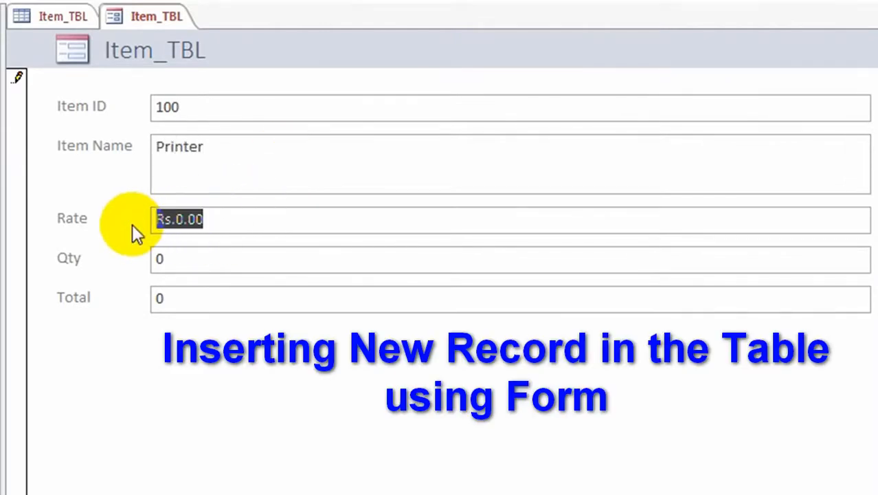
type("6000")
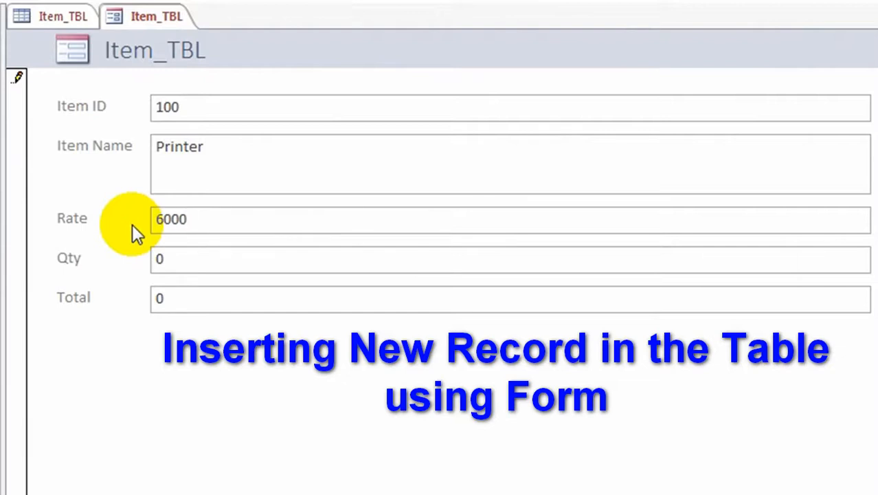
key("Tab")
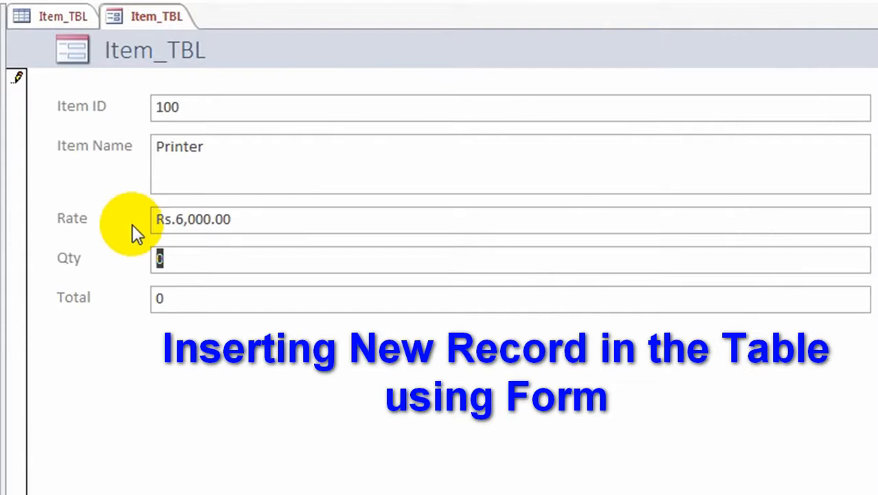
type("86")
key("Tab")
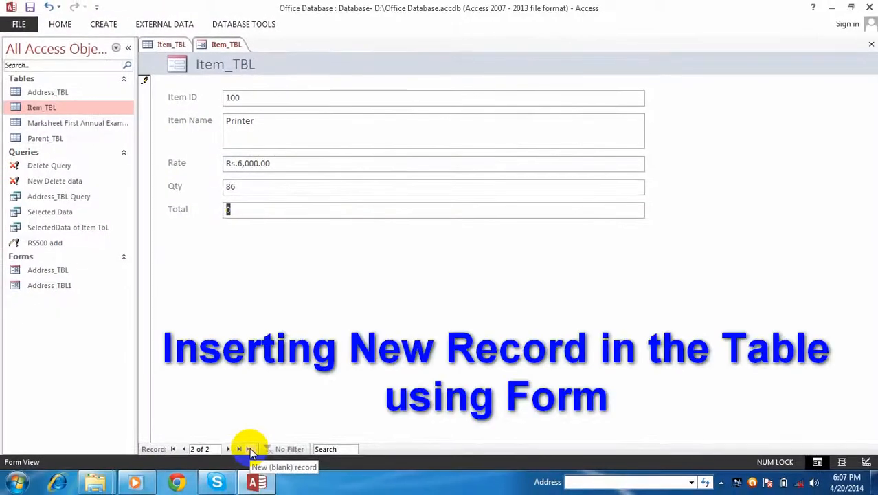
Start another blank record in the item form and open the Item_TBL table's datasheet
left_click(251, 449)
left_click(207, 98)
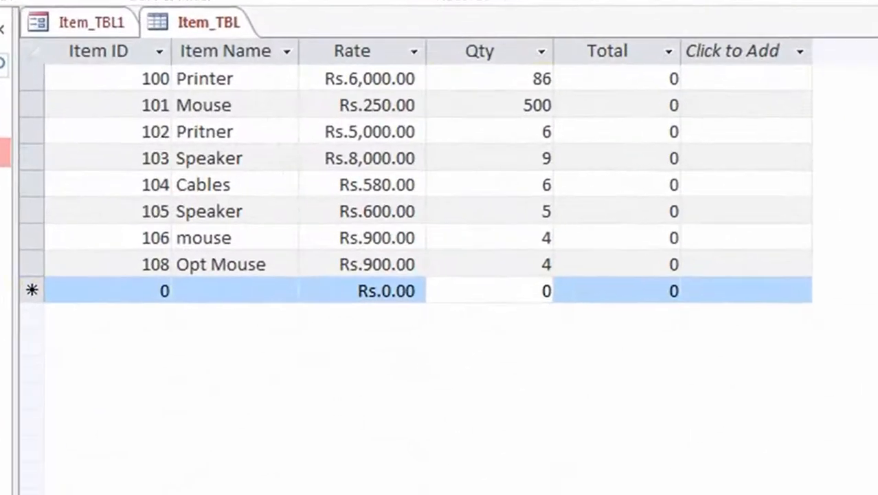
double_click(4, 152)
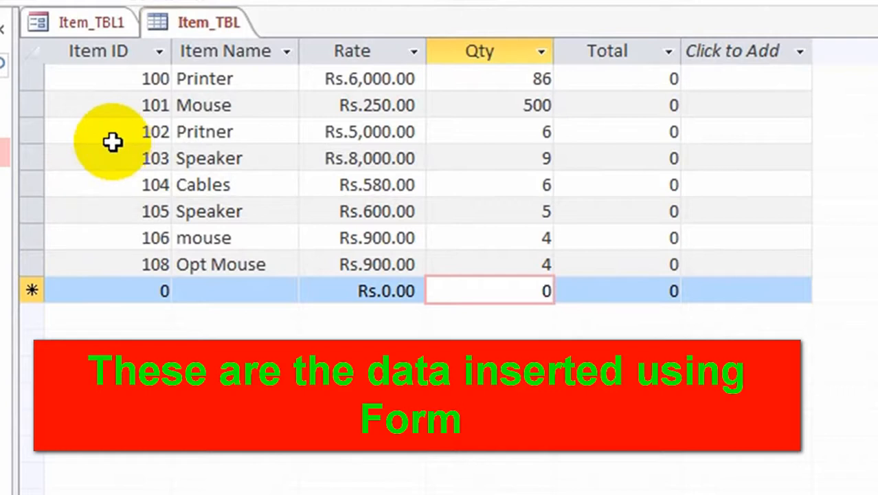
Start a new row at the end of the Item_TBL datasheet with Item ID 109
left_click(143, 286)
left_click_drag(143, 286, 209, 287)
left_click(199, 286)
left_click(197, 289)
type("109")
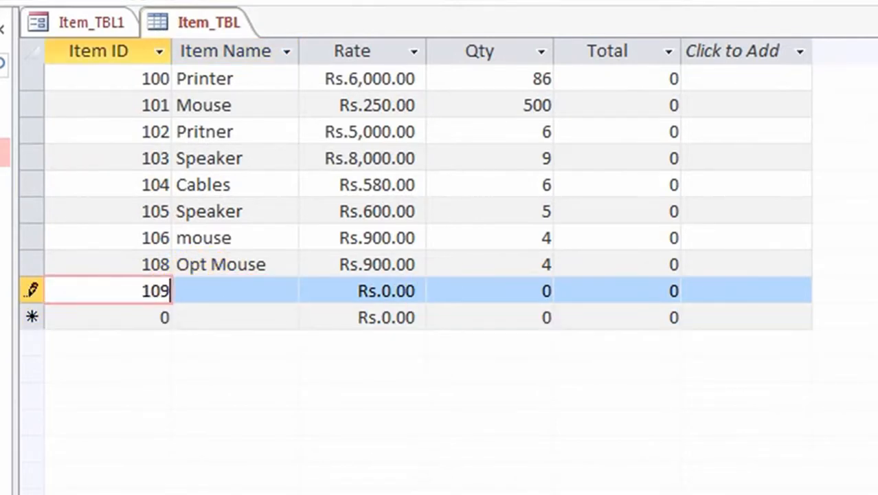
key("Tab")
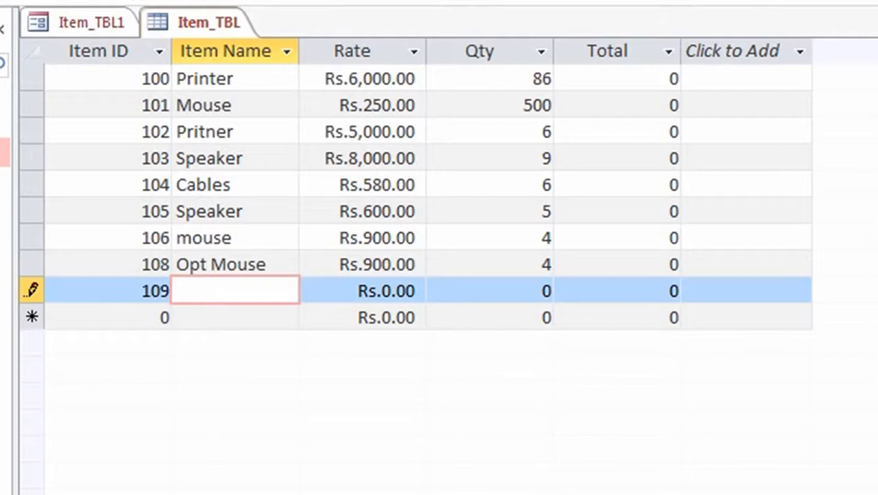
Enter Mouse pad as the Item Name of item 109
type("Moue")
key("BackSpace")
type("ze")
key("BackSpace")
key("BackSpace")
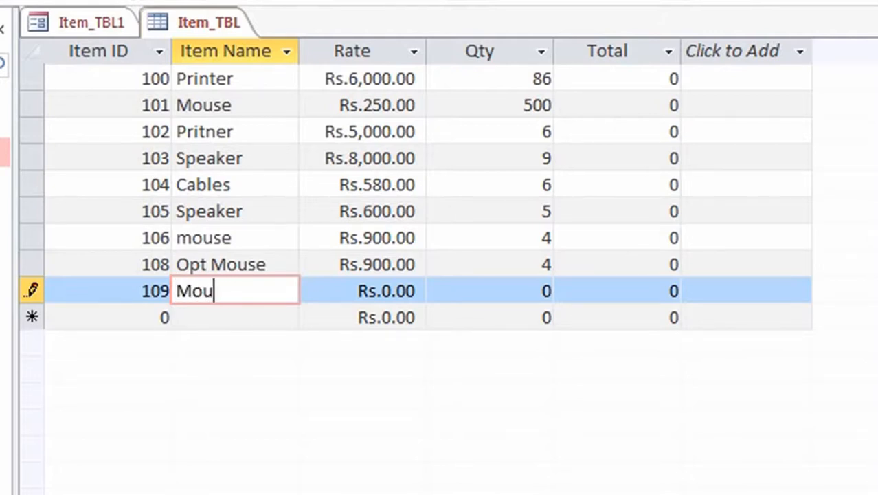
type("se pad")
key("Tab")
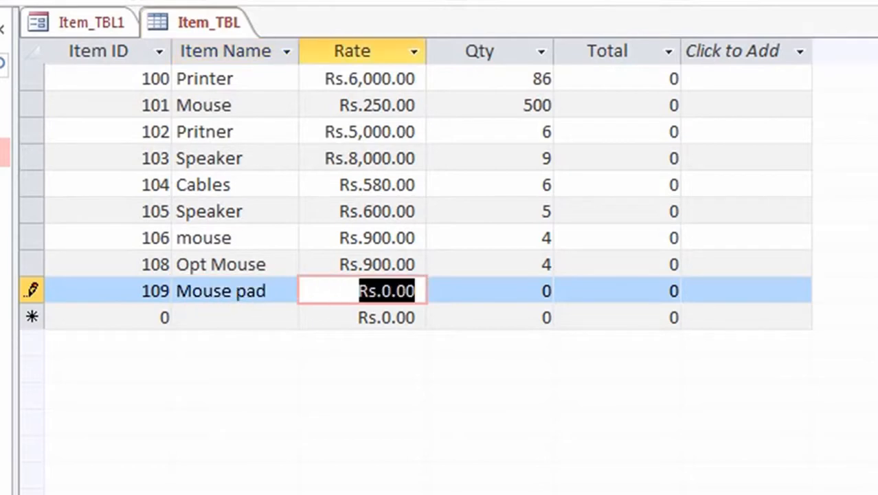
Complete the Mouse pad row with Rate 250 and Qty 5, keeping the default total
type("250")
key("Tab")
type("5")
key("Tab")
key("Tab")
key("Tab")
key("Tab")
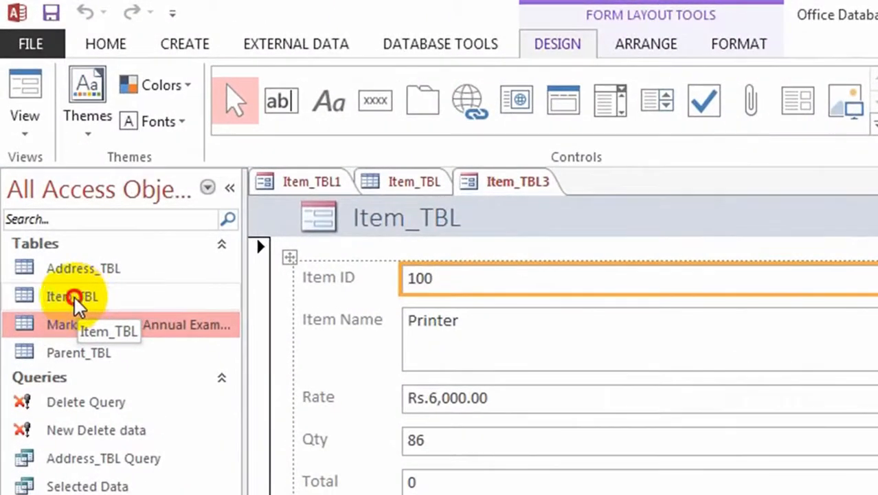
Create another form from the Item_TBL table
left_click(74, 297)
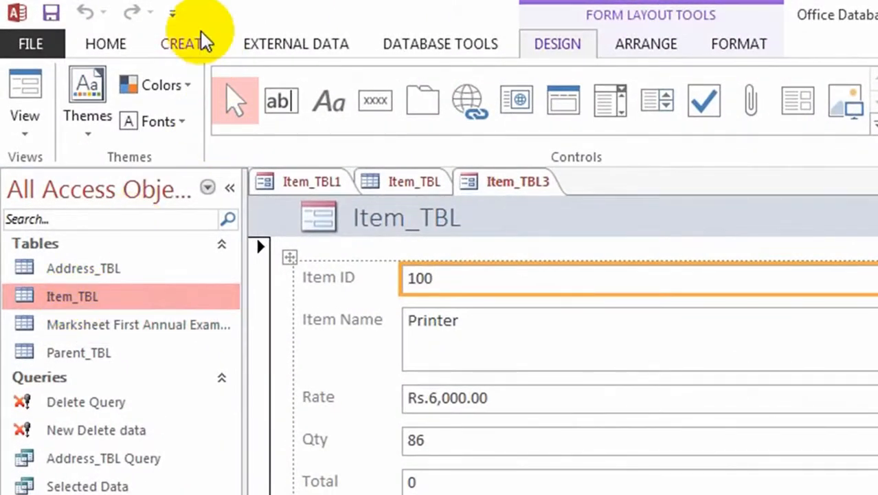
left_click(189, 48)
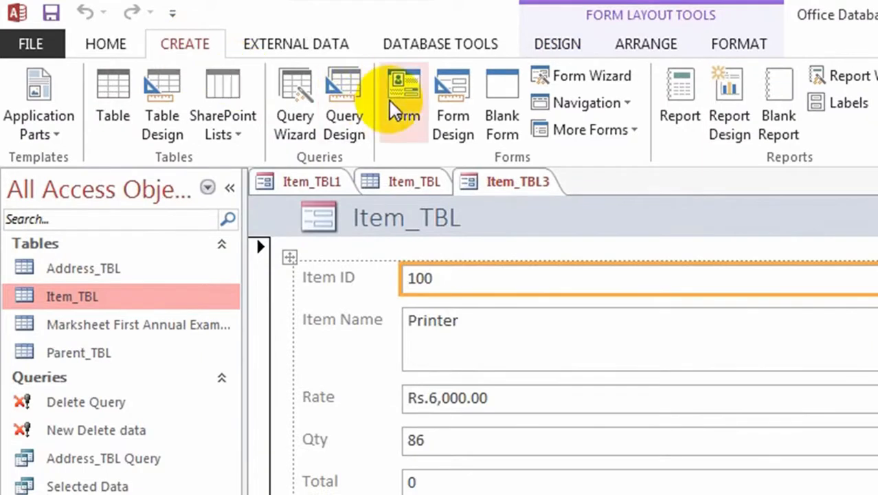
left_click(410, 102)
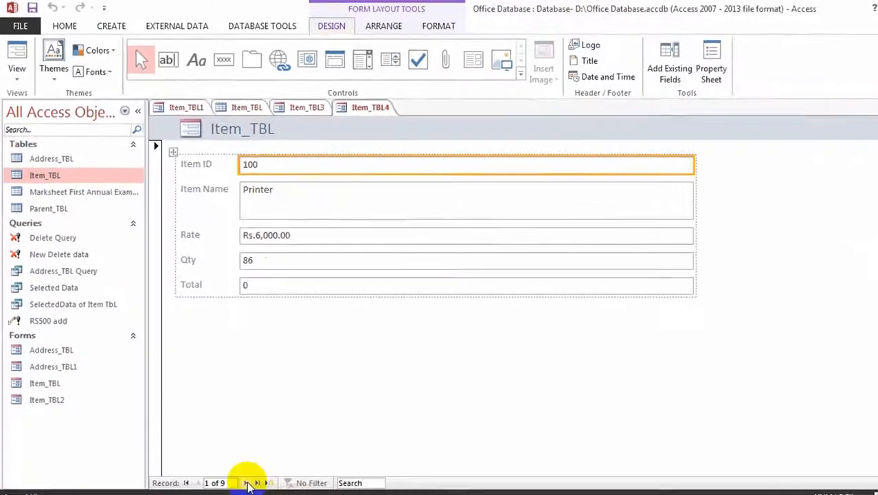
Step forward through the new form's records one at a time up to the last one
left_click(230, 449)
left_click(229, 449)
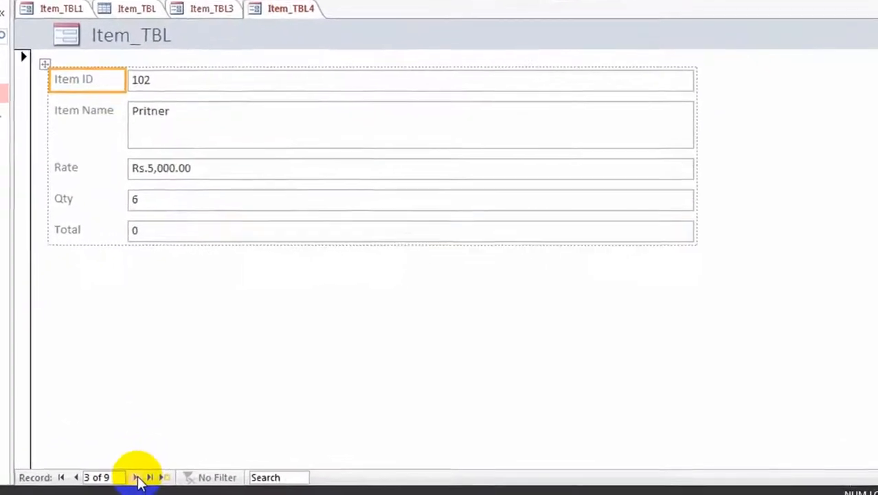
left_click(230, 449)
left_click(122, 482)
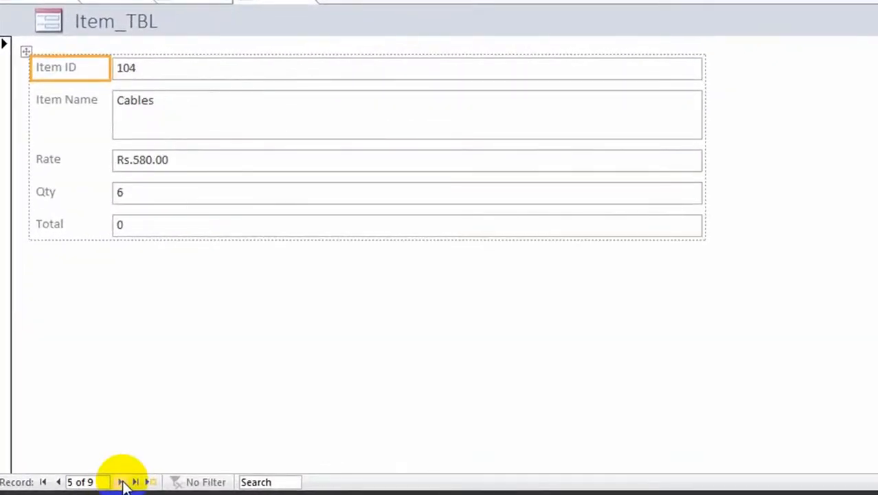
left_click(122, 482)
left_click(122, 482)
left_click(122, 481)
left_click(122, 482)
left_click(121, 482)
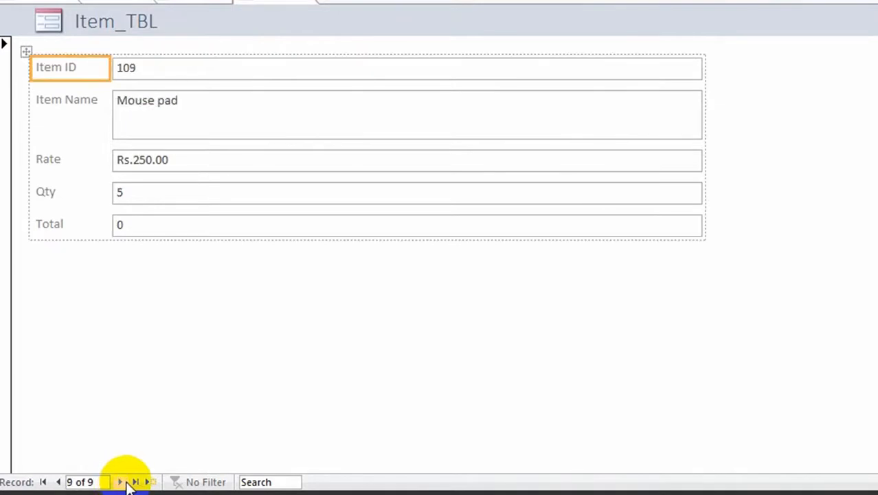
Step back four records in the form, and jump to the first and the last record
left_click(59, 482)
left_click(59, 482)
left_click(59, 481)
left_click(59, 482)
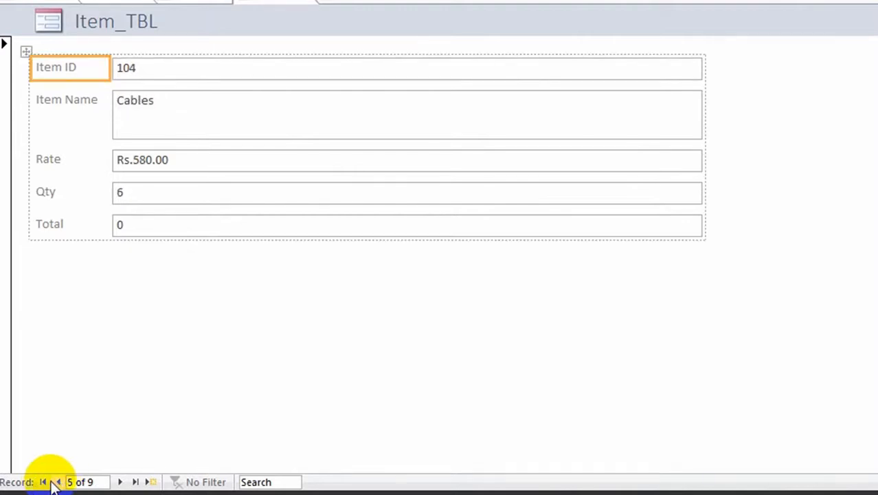
left_click(43, 482)
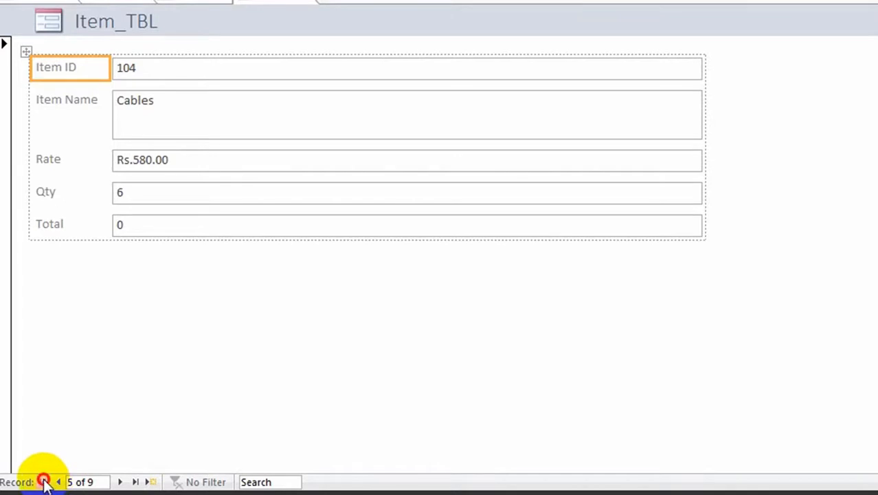
left_click(136, 482)
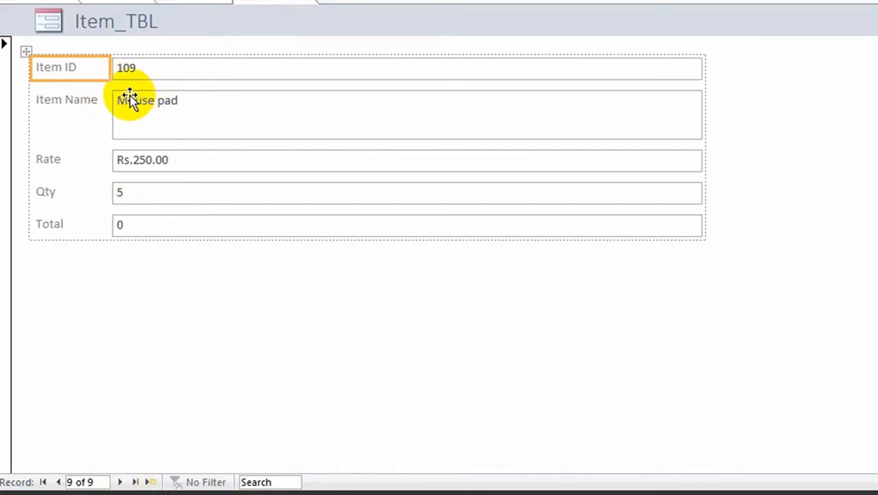
Add a new record through the form with Item ID 110, Item Name Motherboard, Rate 4000 and Qty 5
left_click(148, 482)
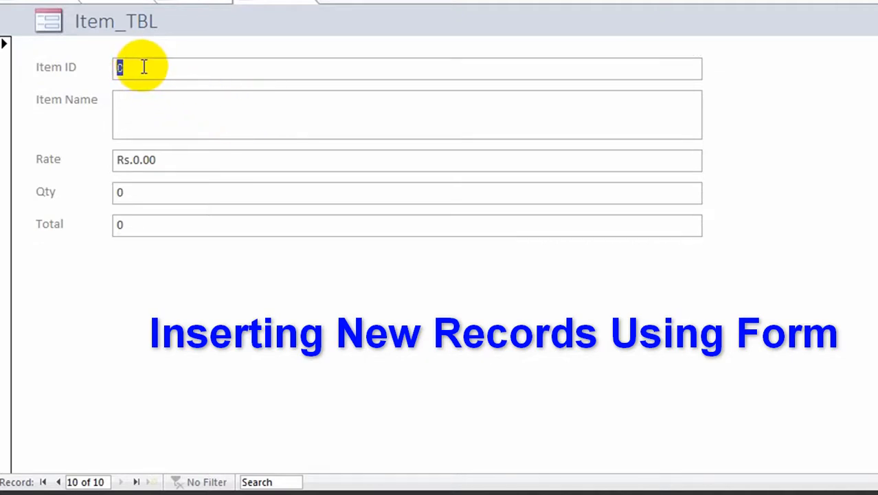
left_click(116, 66)
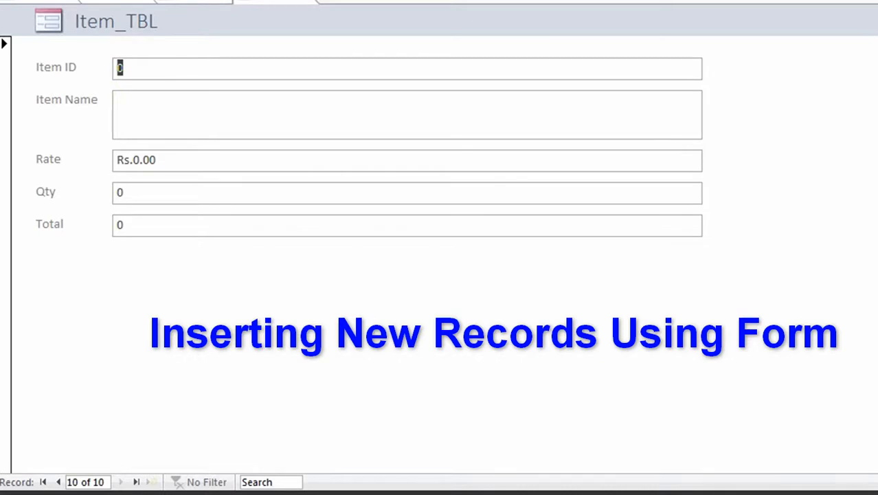
type("110")
key("Tab")
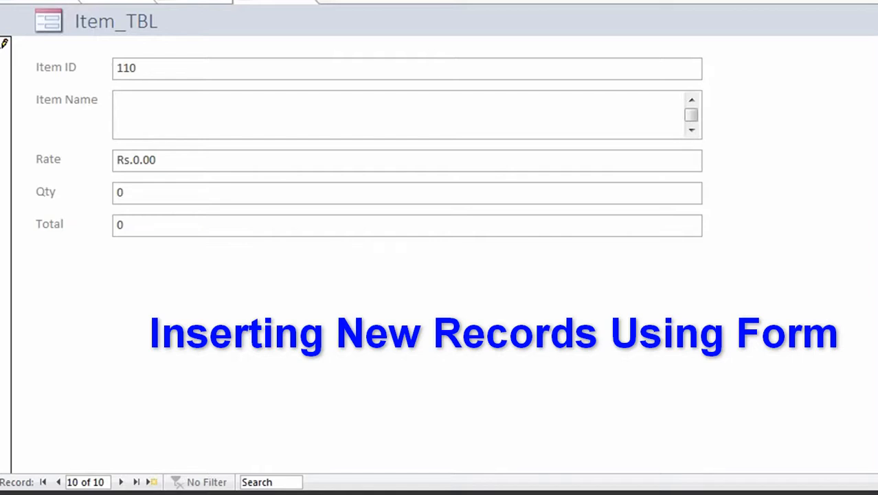
type("Motherboard")
key("Tab")
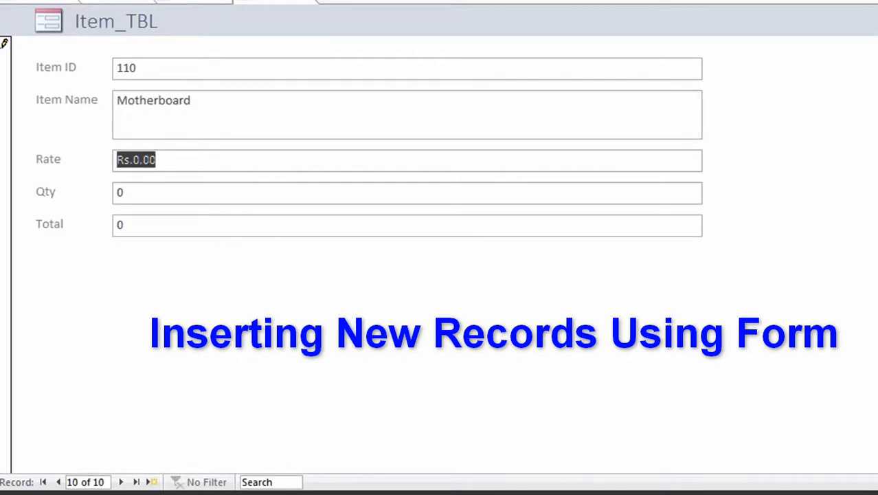
type("4000")
key("Tab")
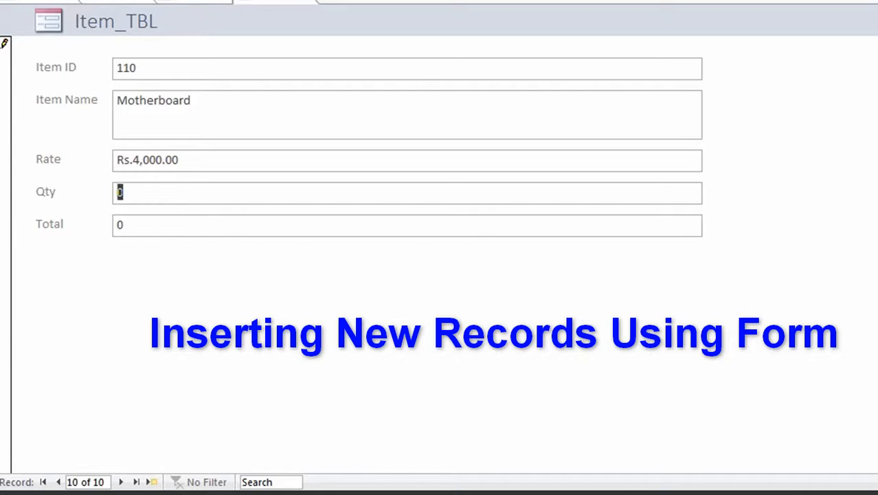
type("5")
key("Tab")
Save the form under the name Item TBL Form
key("ctrl+s")
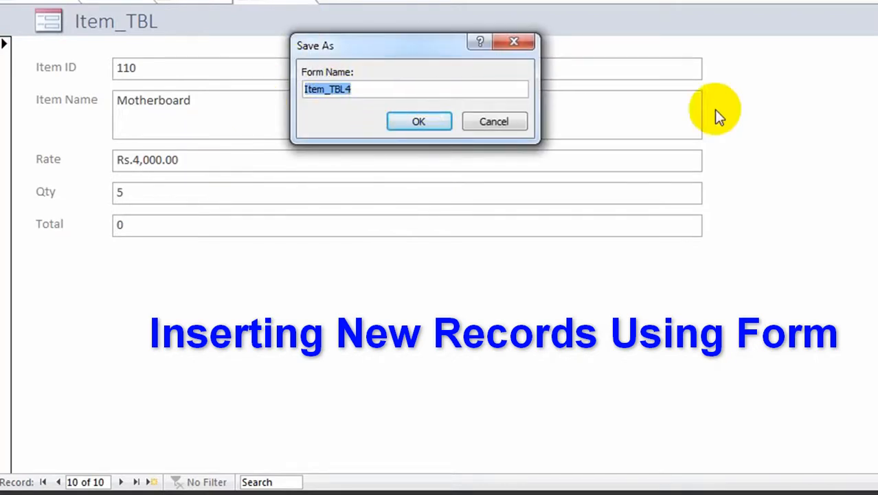
type("Item TB")
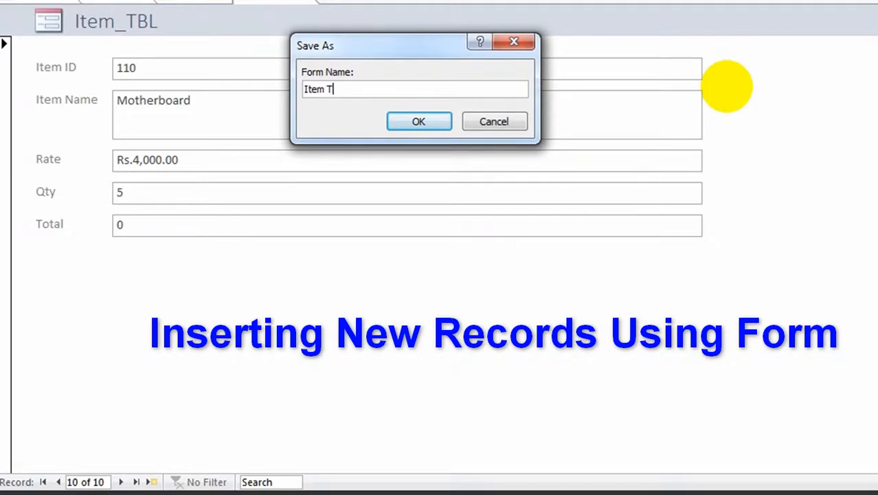
type("L Form")
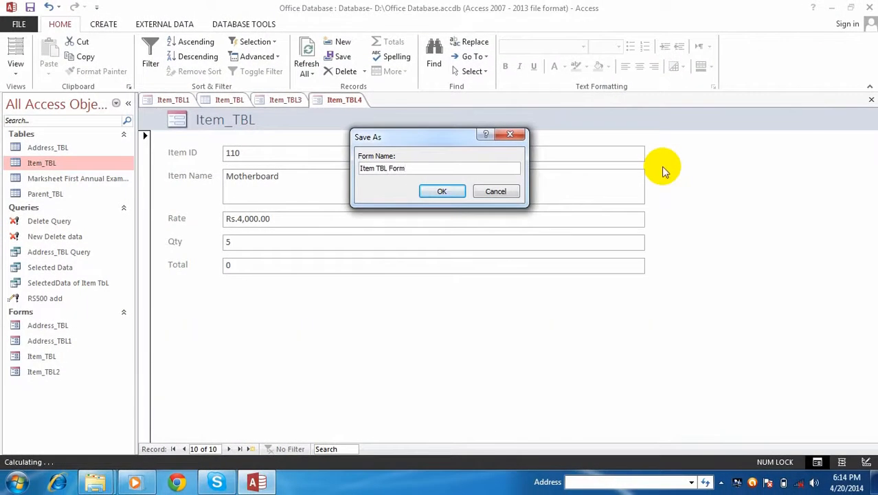
left_click(443, 191)
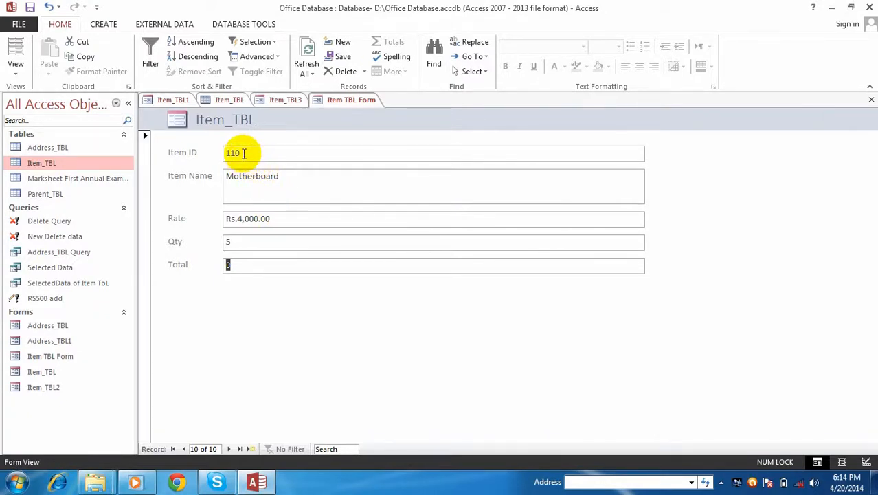
Check the Motherboard record in the form and in the Item_TBL datasheet
left_click(238, 242)
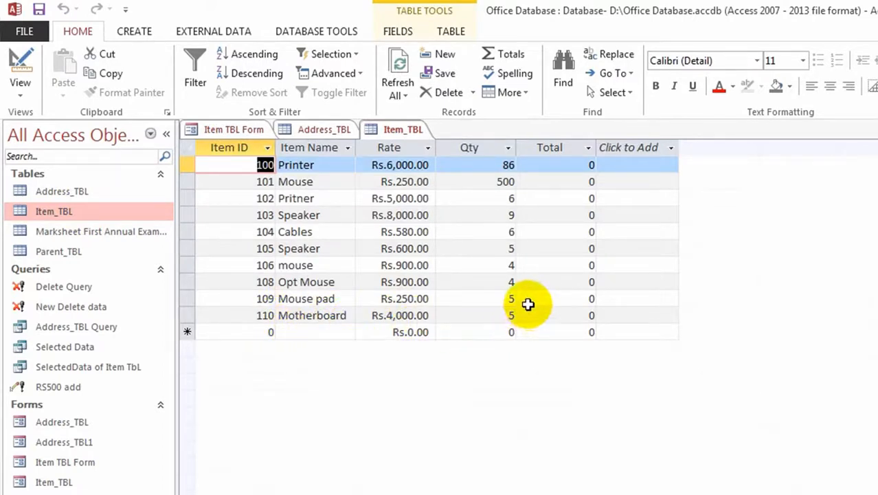
left_click(484, 314)
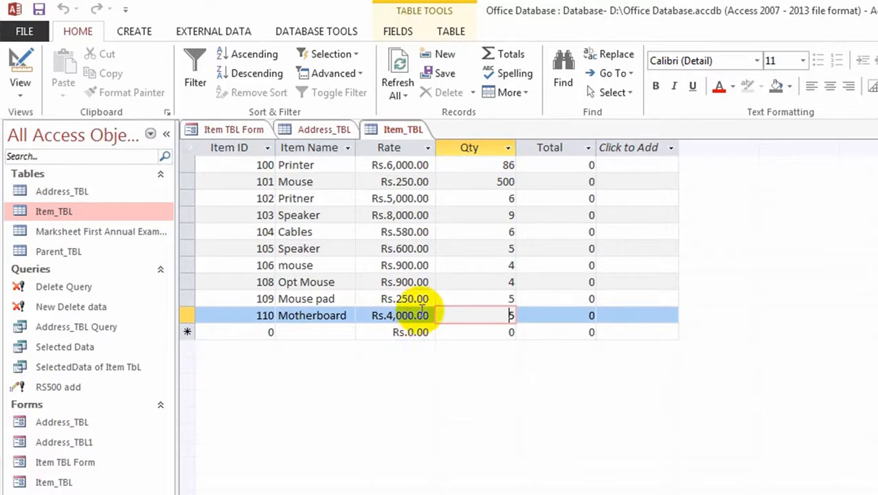
Create another form from the Item_TBL table and switch it to Form View
left_click(66, 211)
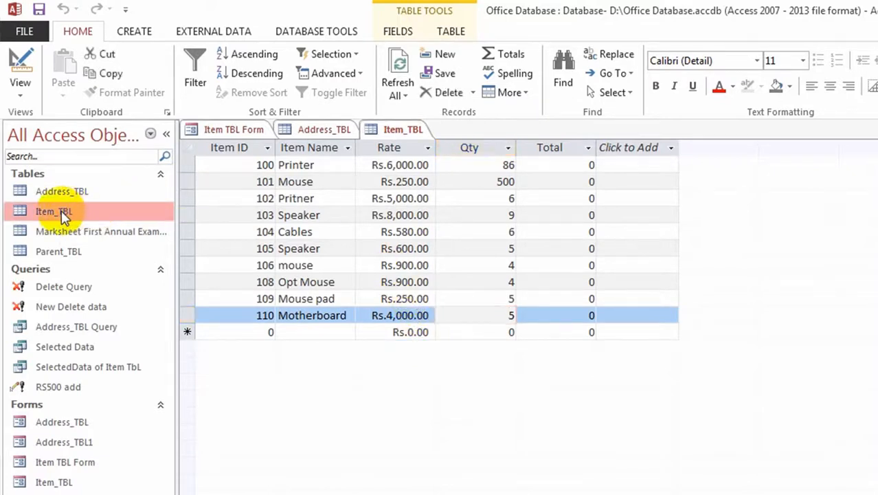
left_click(143, 36)
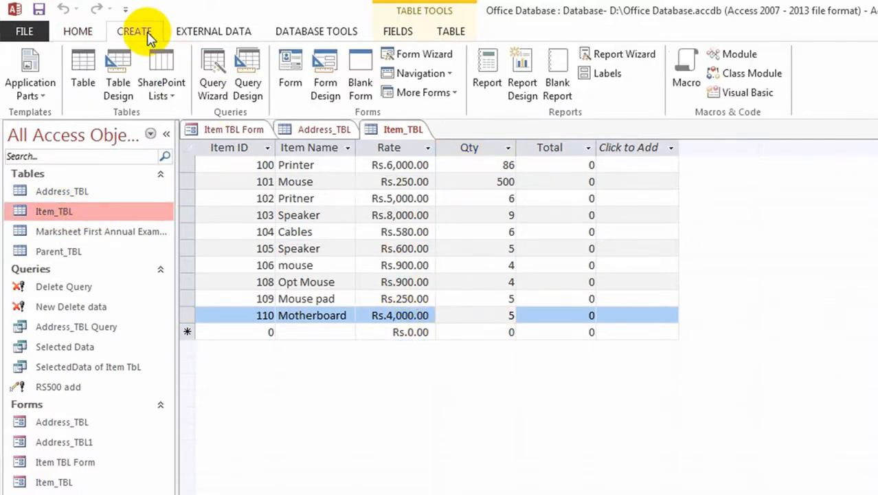
left_click(290, 68)
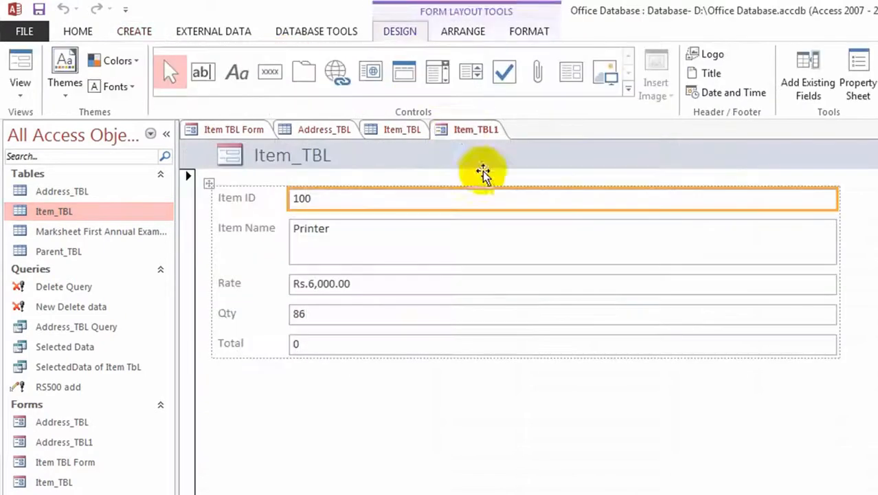
left_click(20, 69)
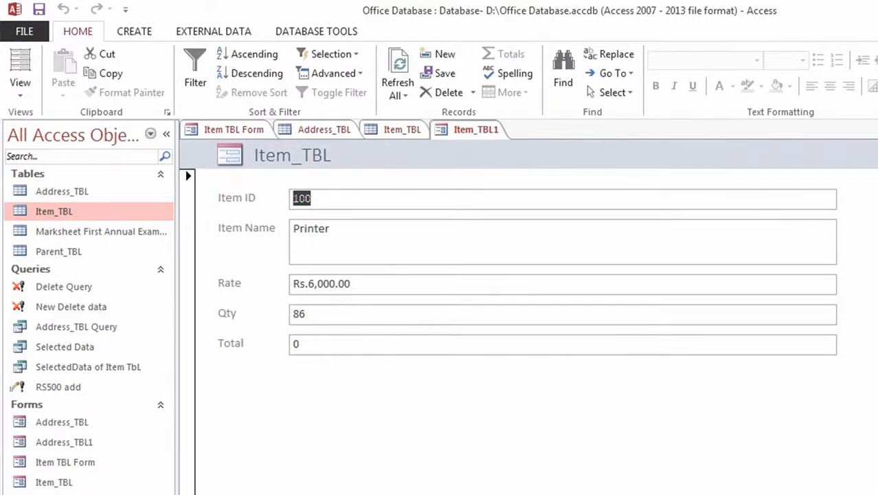
Add a new record in this form with Item ID 111, Item Name CPU, Rate 5000 and Qty 5
left_click(328, 493)
type("1")
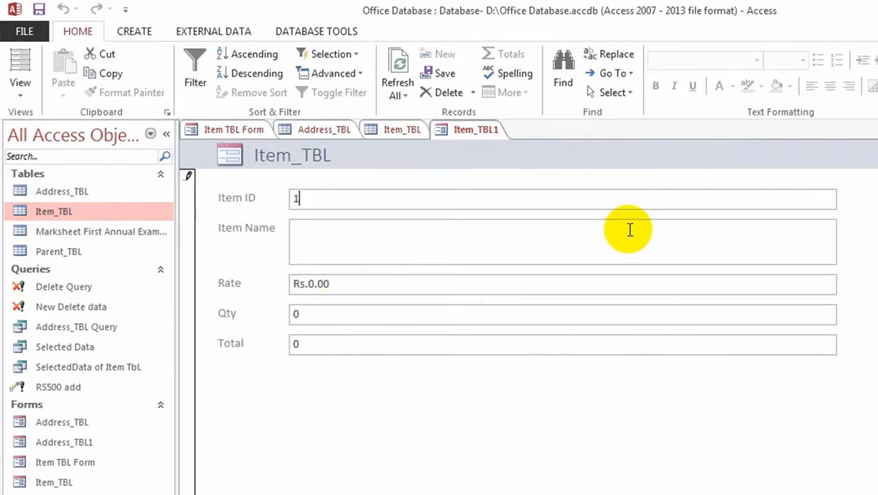
type("11")
key("Tab")
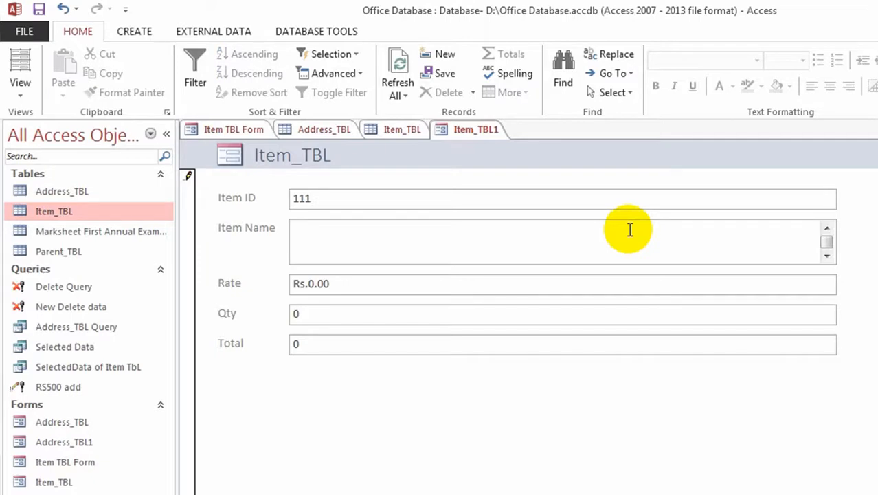
type("CPU")
key("Tab")
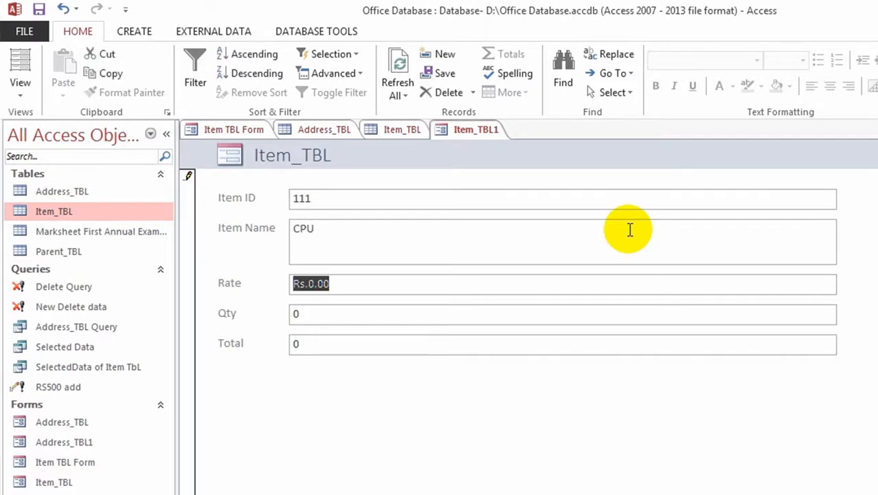
type("5000")
key("Tab")
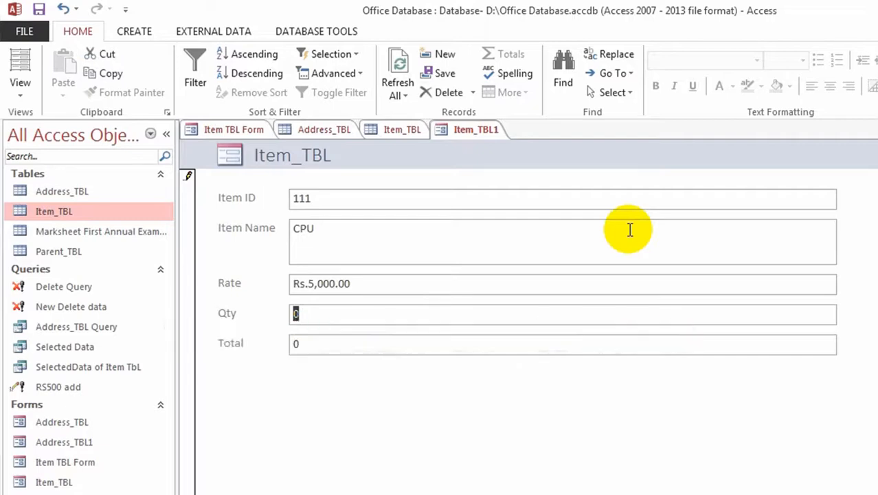
type("5")
key("Tab")
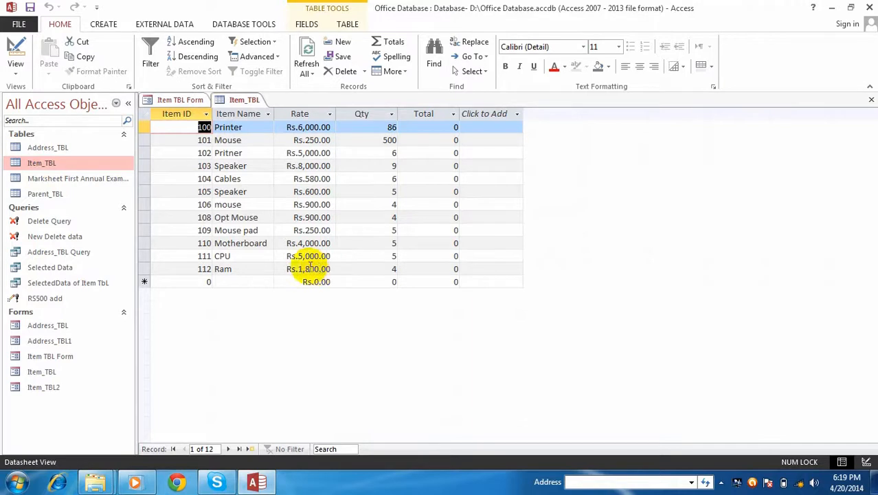
Examine the newly added rows 110 to 112 and the earlier item records in the Item_TBL datasheet
left_click_drag(191, 241, 476, 268)
left_click(257, 273)
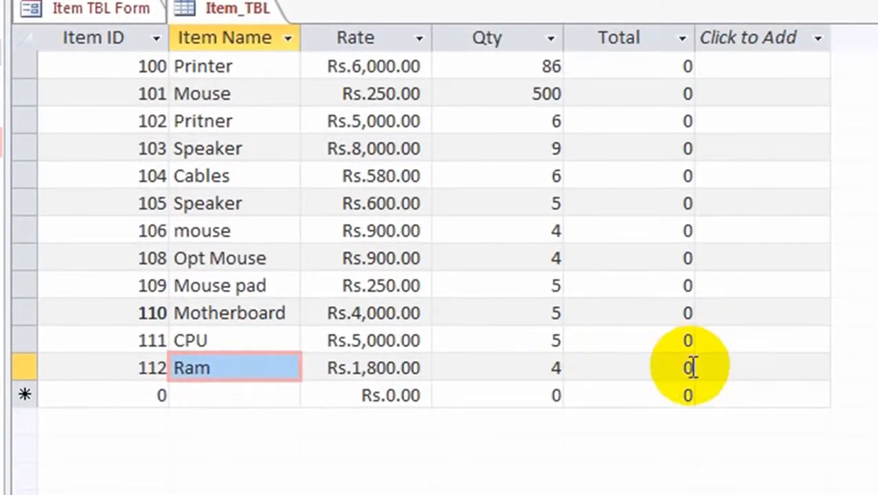
left_click(703, 366)
left_click(166, 318)
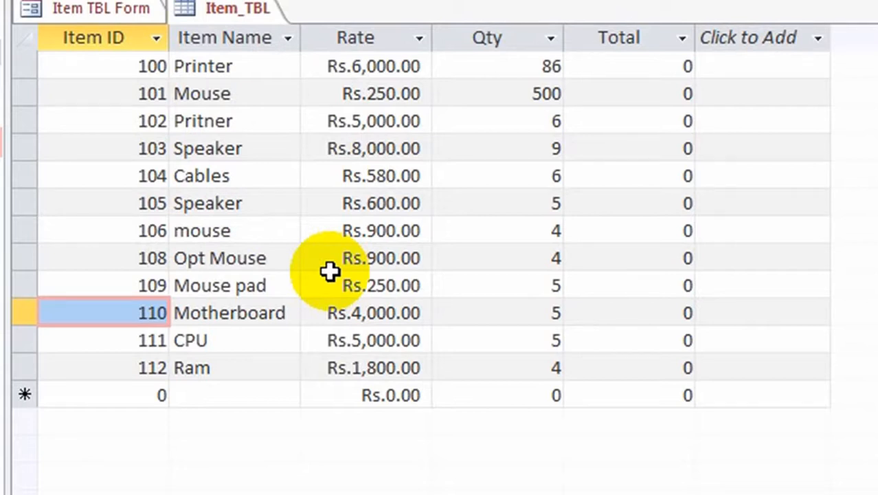
left_click(306, 276)
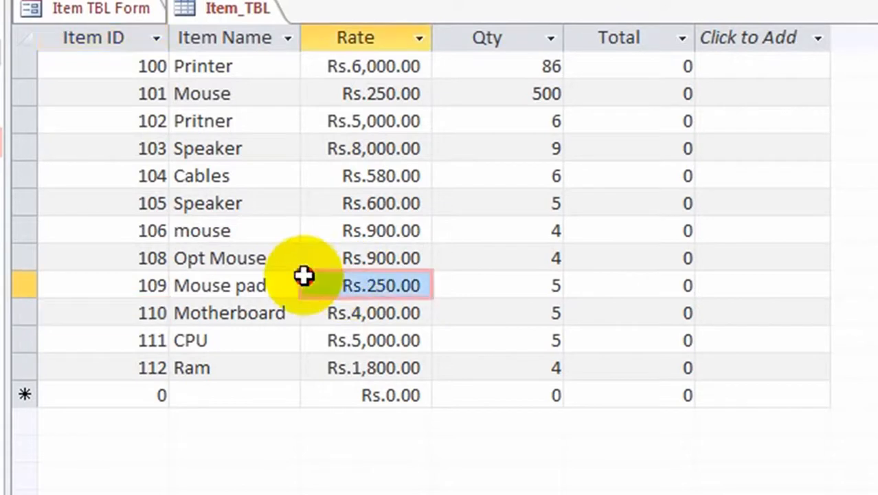
left_click(265, 231)
left_click(259, 206)
left_click(239, 155)
left_click(237, 128)
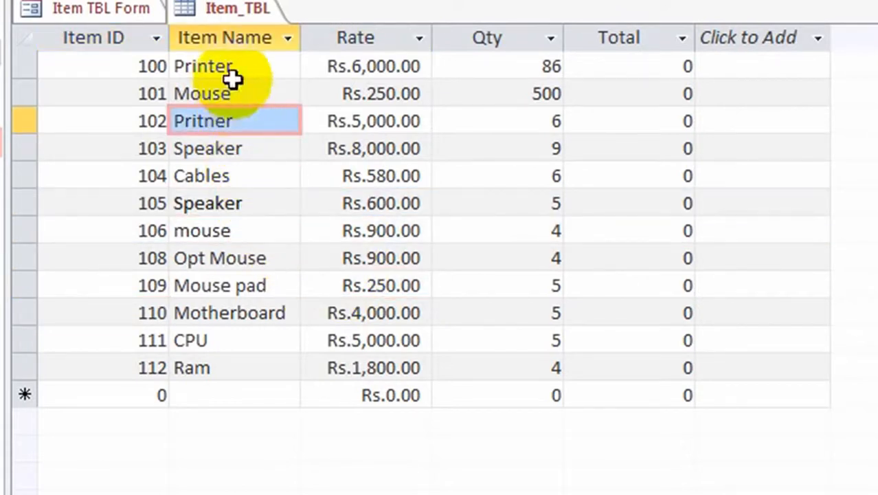
left_click(234, 83)
left_click(233, 70)
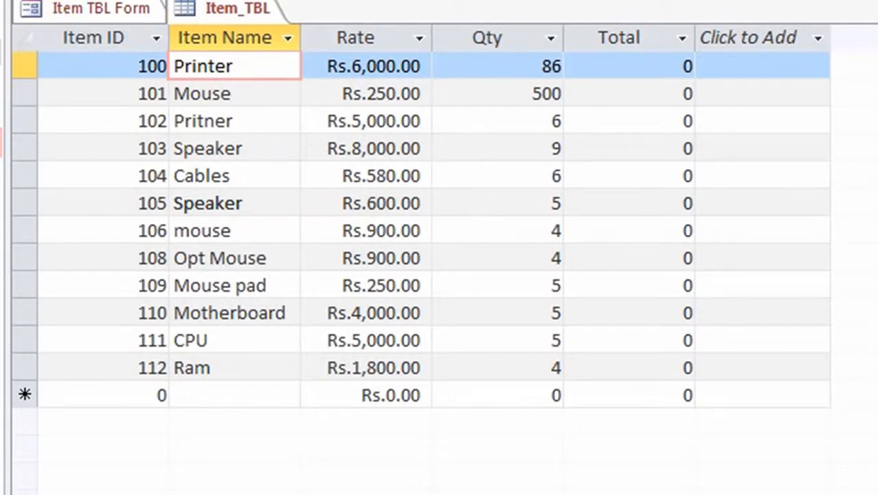
Create a basic report from the Item_TBL table
left_click(1, 332)
left_click(1, 176)
left_click(2, 141)
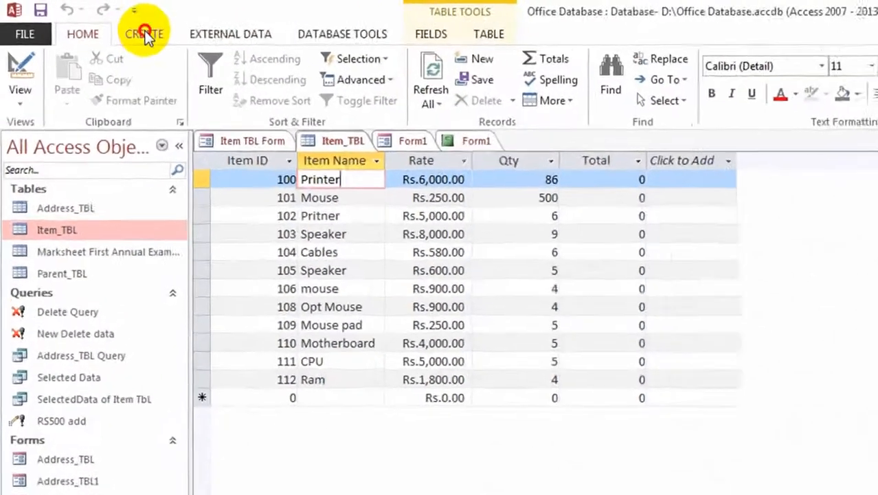
left_click(103, 24)
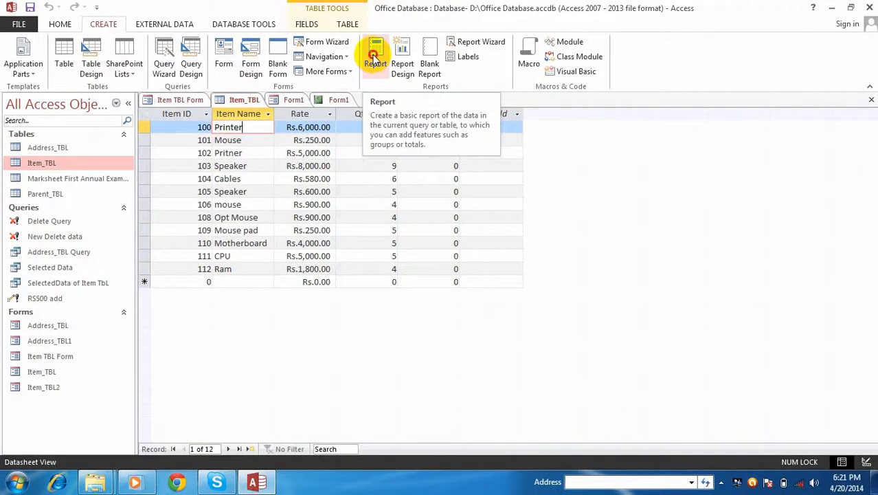
left_click(612, 88)
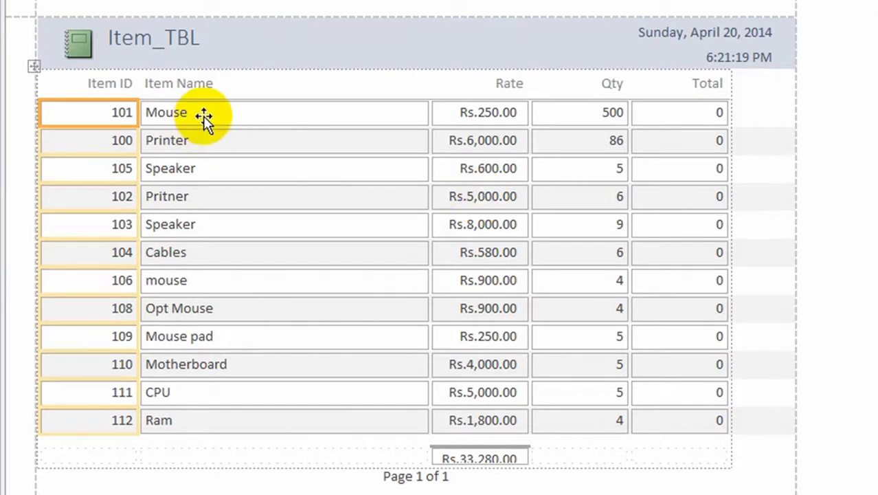
Replace the report's header title with "New Road Computer Center"
left_click(204, 39)
left_click(204, 36)
left_click_drag(205, 36, 113, 40)
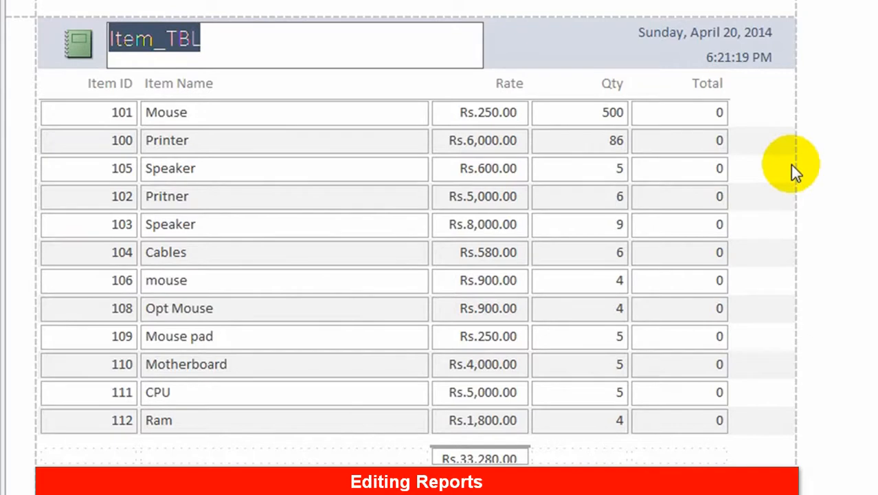
type("New Road Co")
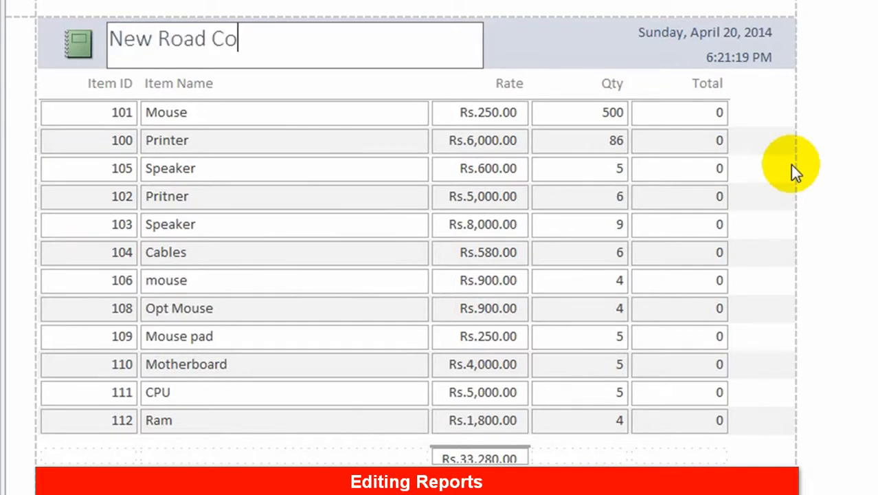
type("mputer Center")
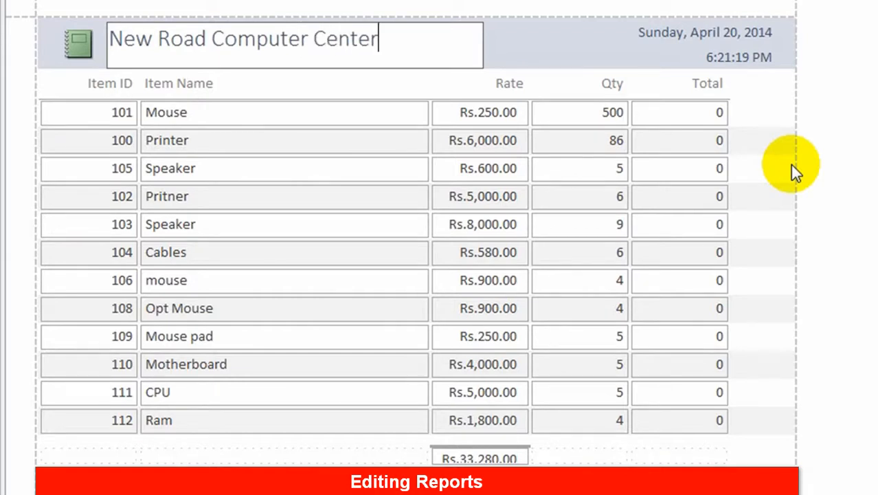
key("Return")
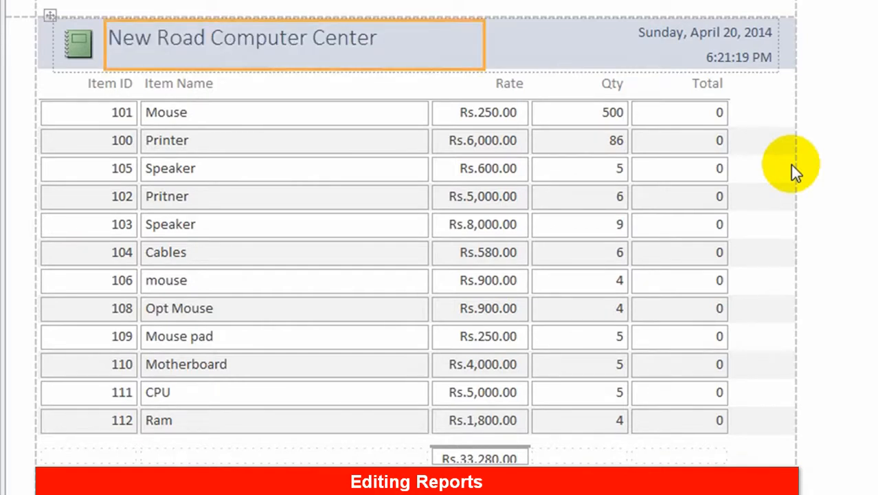
Add a phone number line below the title in the report header
left_click(388, 30)
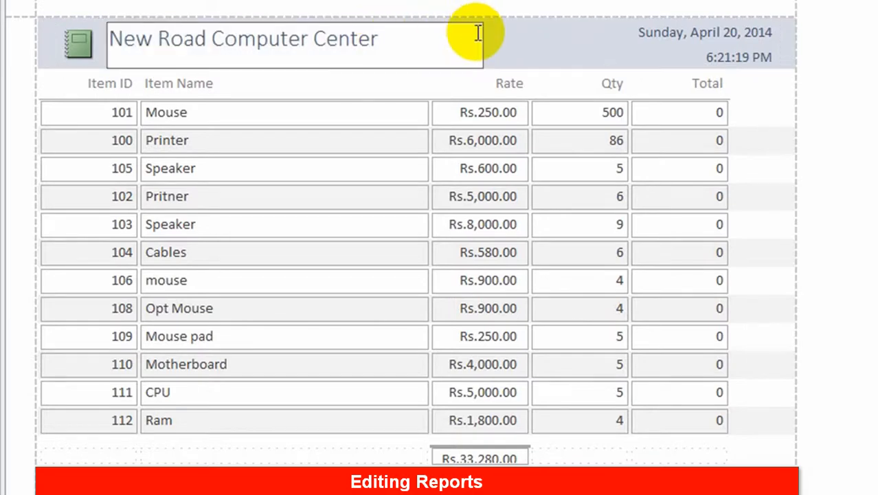
key("Return")
double_click(243, 62)
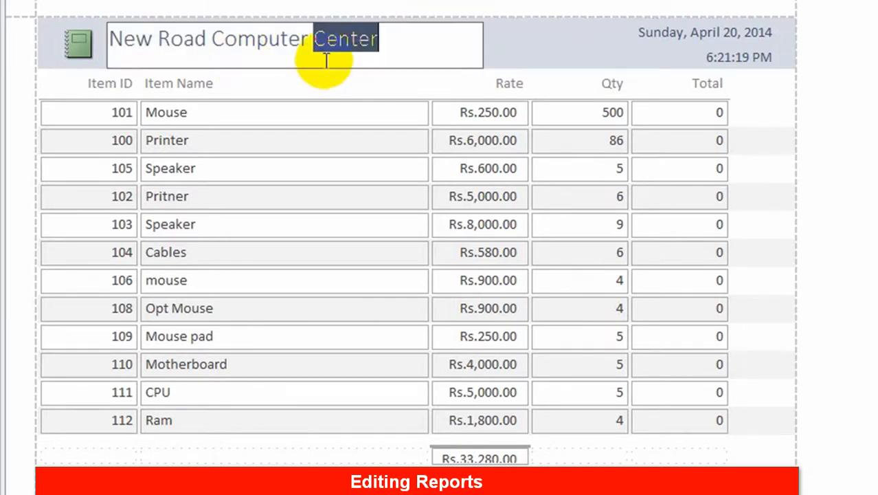
left_click(400, 42)
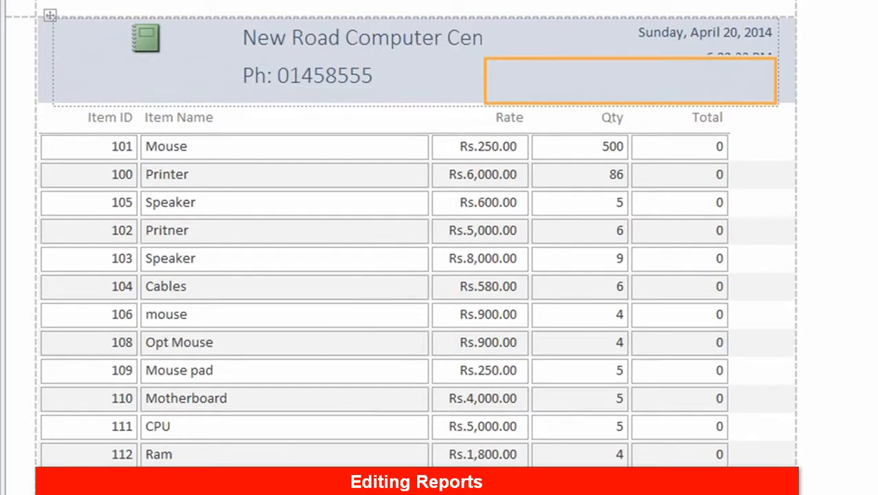
Enter "Cash Bill" in the empty header cell beside the phone line
left_click_drag(418, 67, 578, 89)
left_click(578, 89)
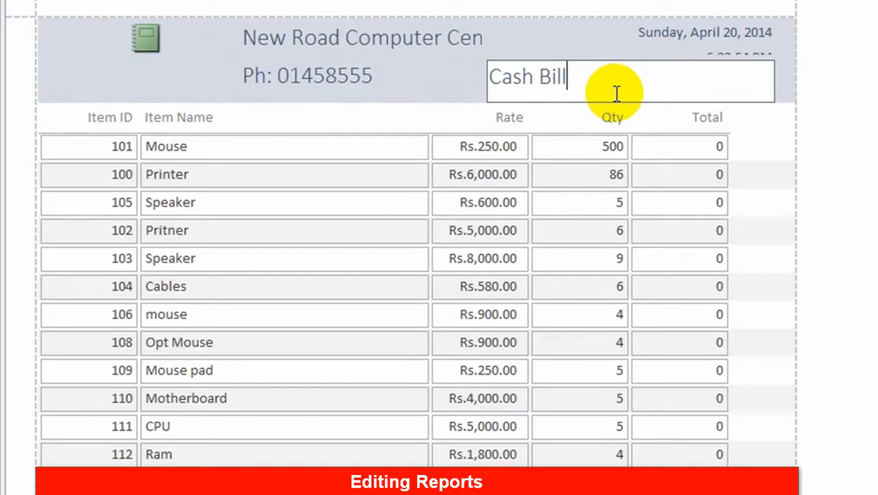
left_click(414, 88)
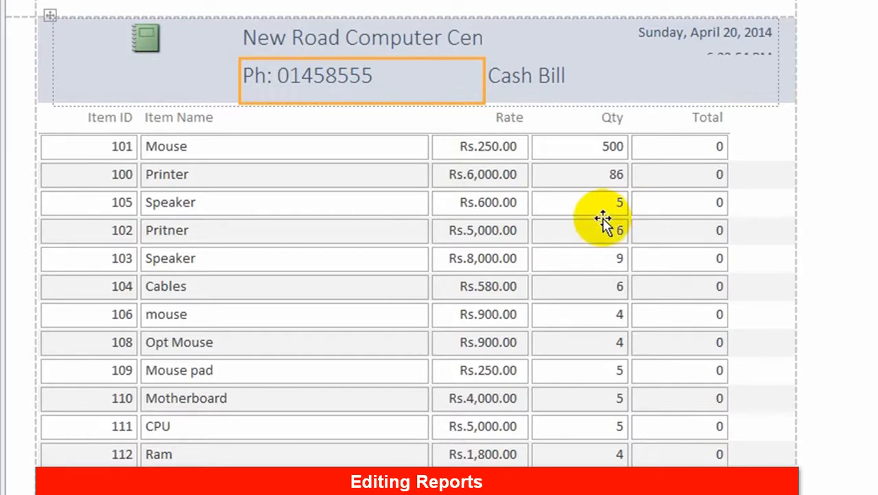
Check the edited header in Report View, then return to Layout View
left_click(505, 489)
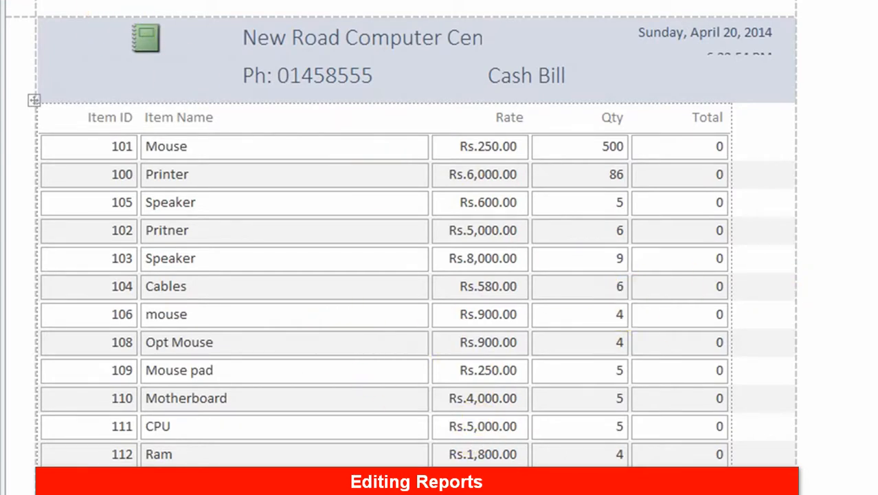
left_click(14, 2)
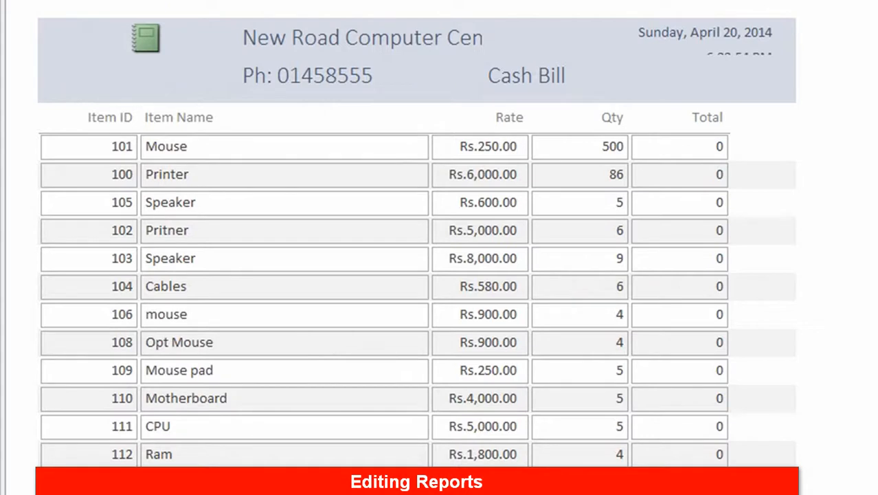
left_click(13, 2)
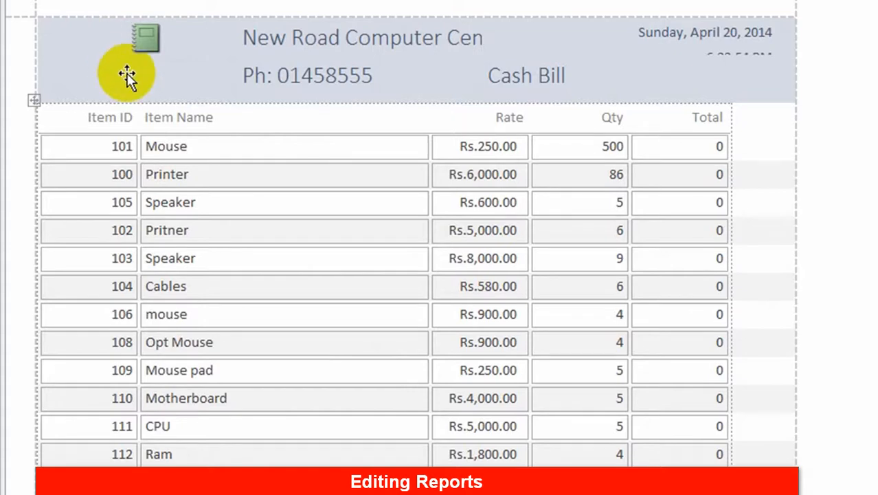
Change the text color of the header's phone line to red
left_click(260, 76)
left_click_drag(375, 77, 243, 76)
left_click(353, 75)
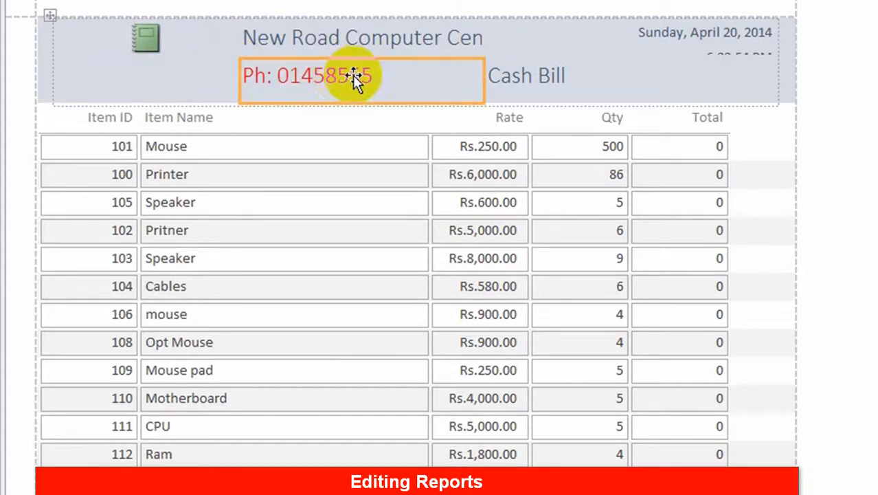
left_click(354, 75)
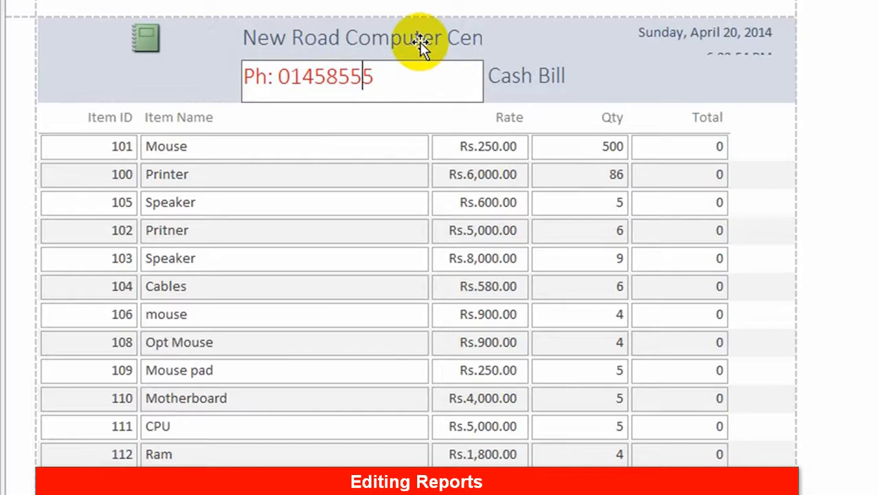
Make the header title "New Road Computer Center" bold and color its text blue
left_click(422, 42)
left_click(423, 41)
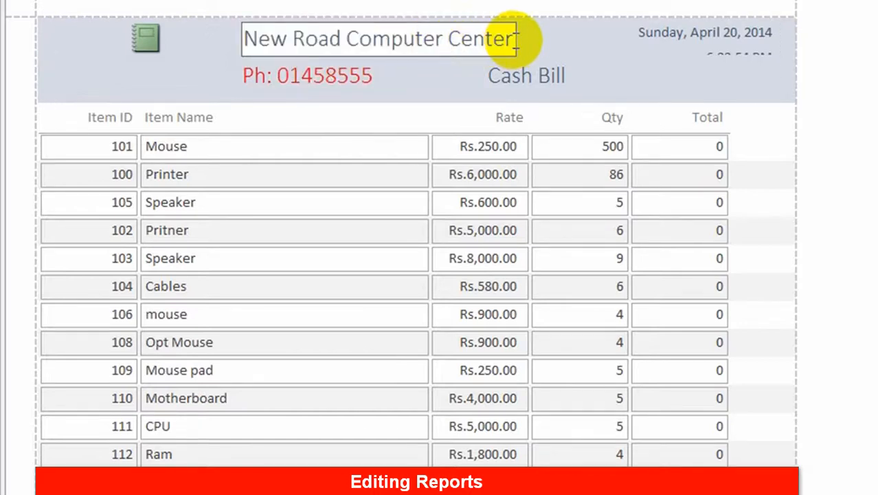
left_click_drag(515, 40, 247, 42)
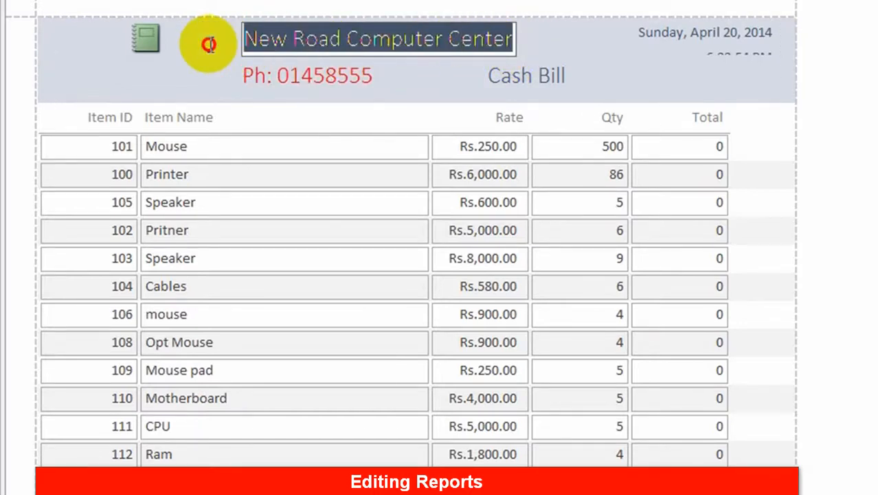
key("ctrl+b")
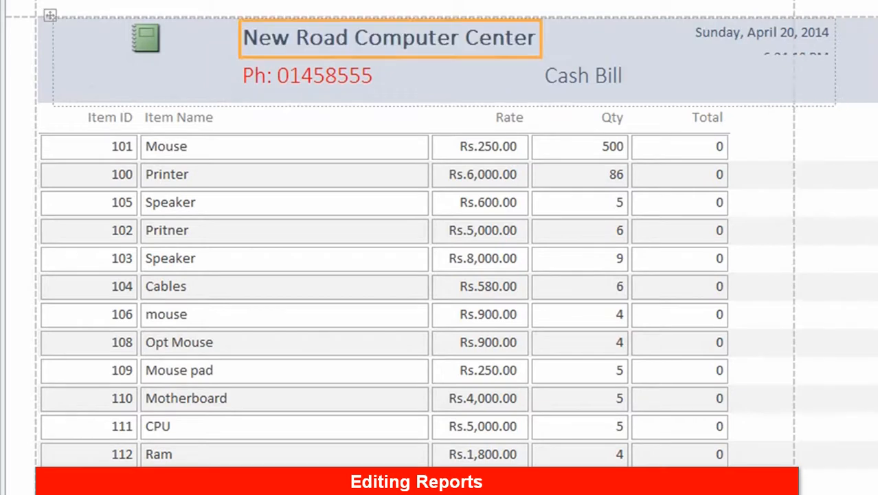
left_click(27, 1)
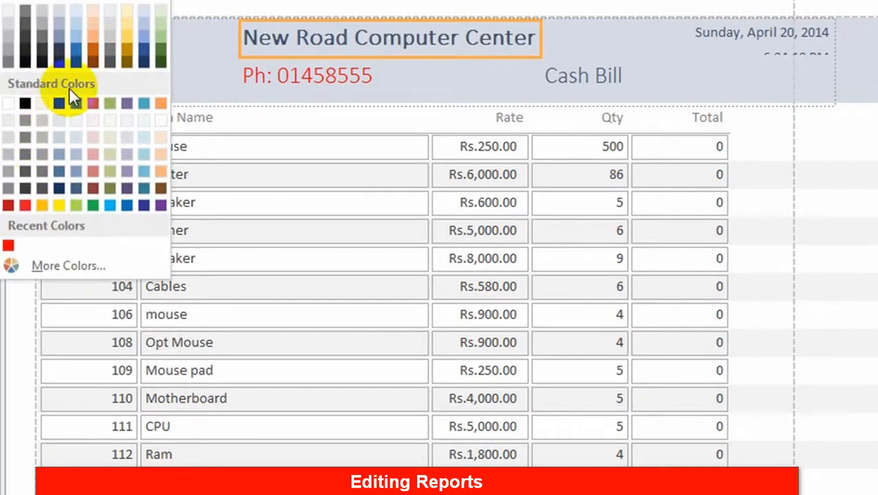
left_click(72, 51)
left_click(465, 43)
Format the "Cash Bill" label with yellow text on a dark blue background
left_click(591, 77)
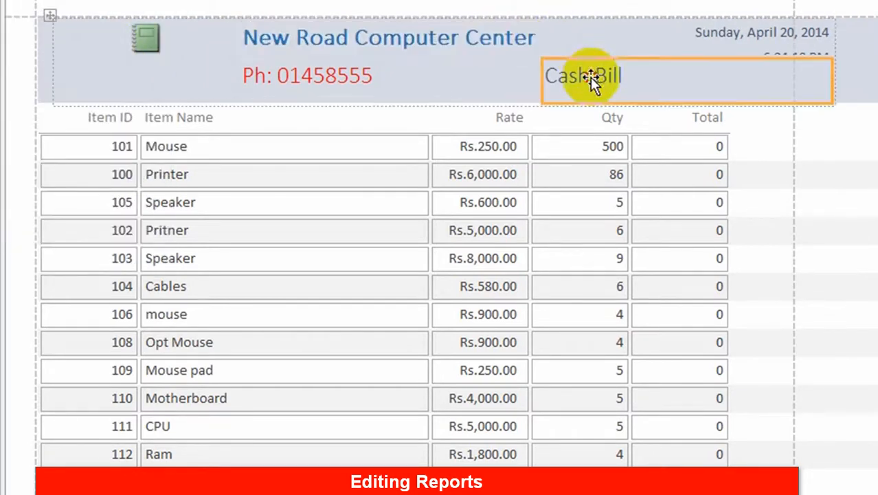
left_click(591, 77)
left_click_drag(639, 77, 486, 81)
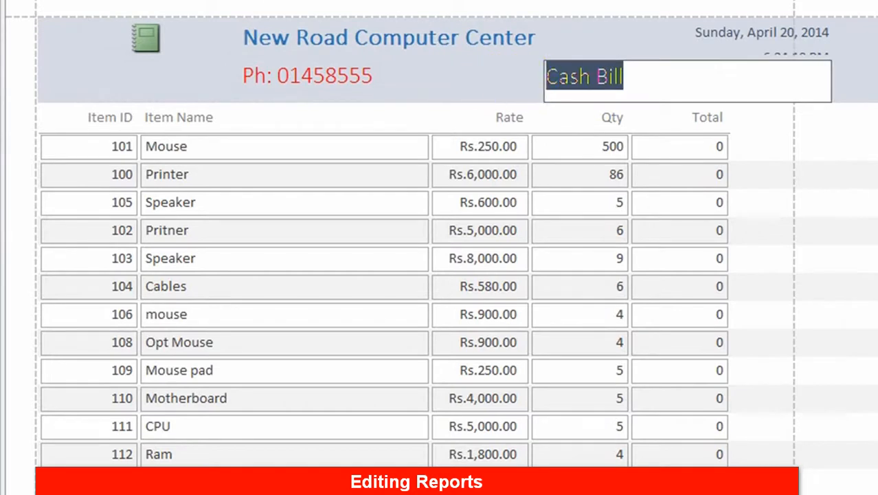
left_click(27, 1)
left_click(56, 204)
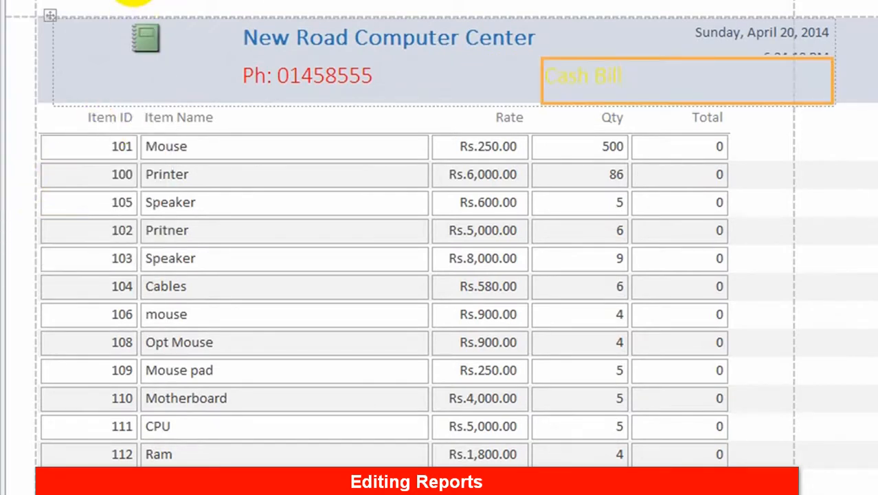
left_click(64, 1)
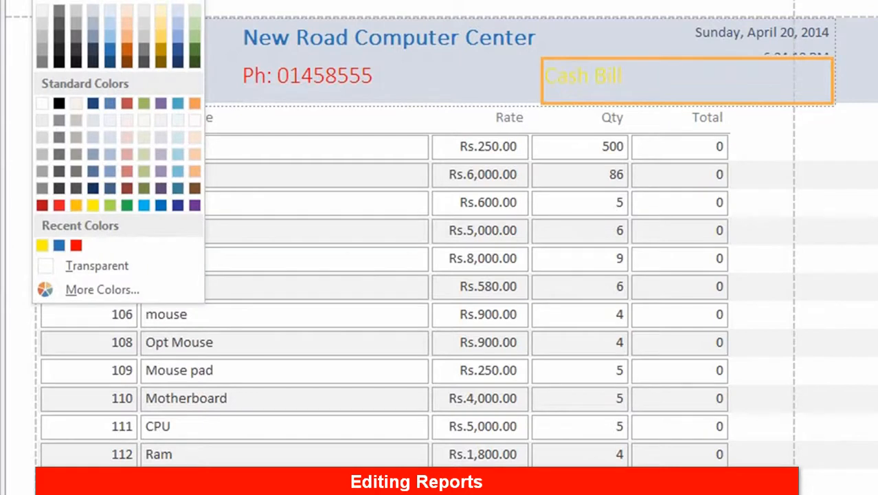
left_click(176, 205)
left_click(456, 81)
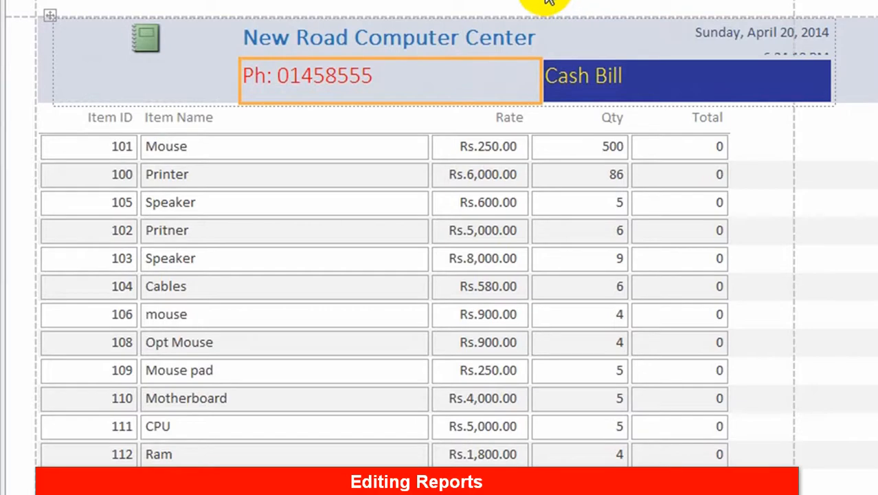
Give the column headings from Item ID to Total red text and a light blue fill
left_click(217, 154)
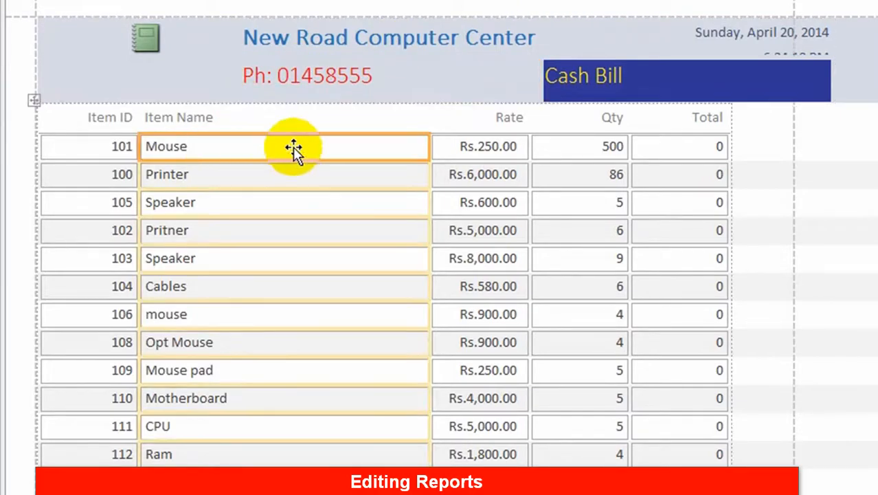
left_click(313, 122)
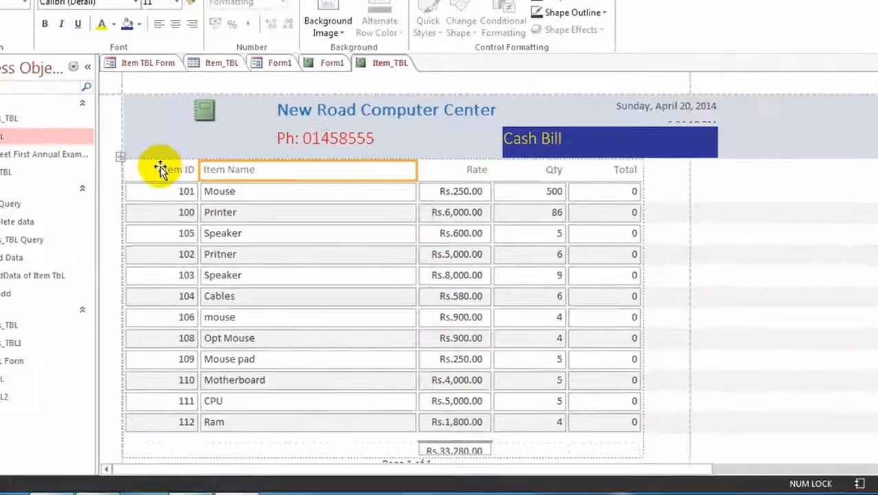
left_click(173, 66)
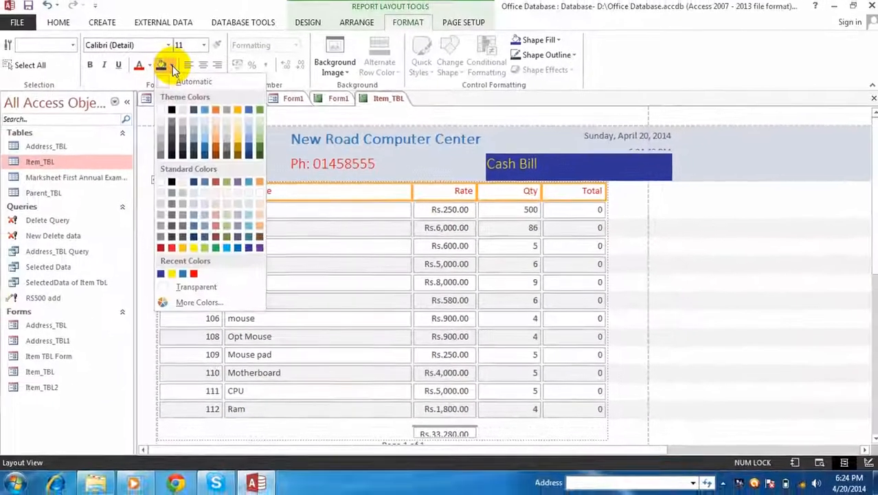
left_click(228, 249)
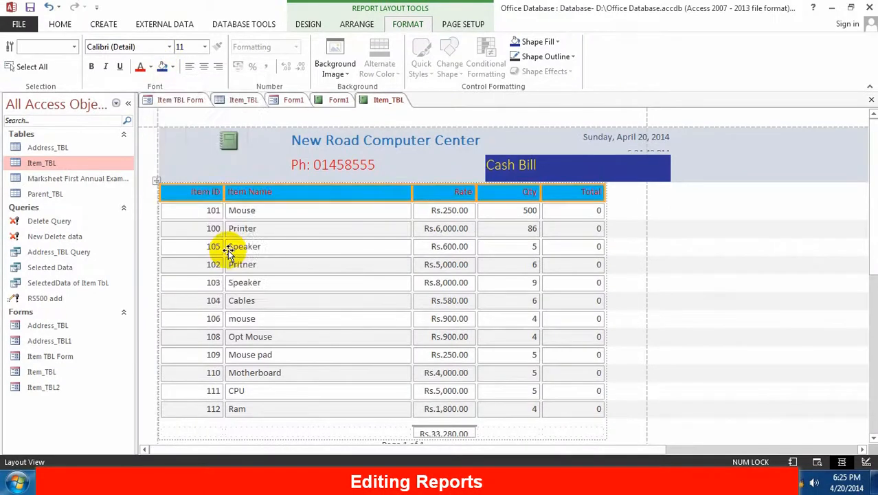
Browse for a report background image in the Logos folder on Backup Drive (E:)
left_click(496, 231)
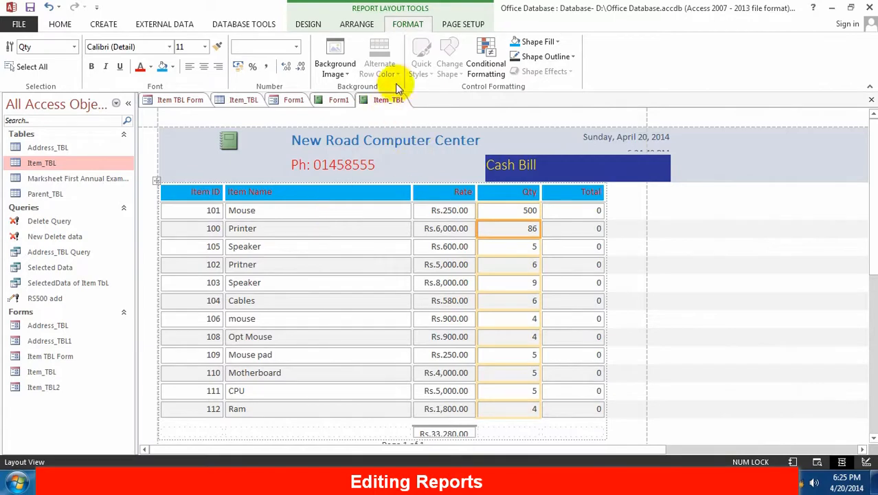
left_click(335, 61)
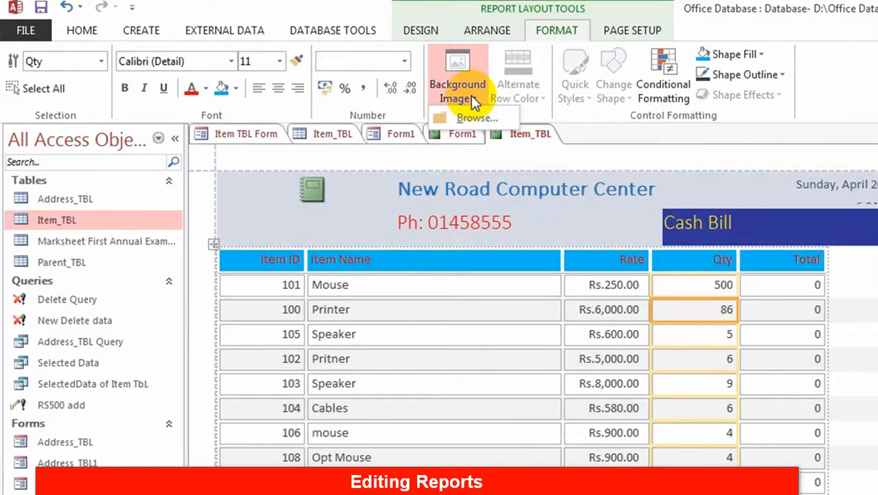
left_click(477, 118)
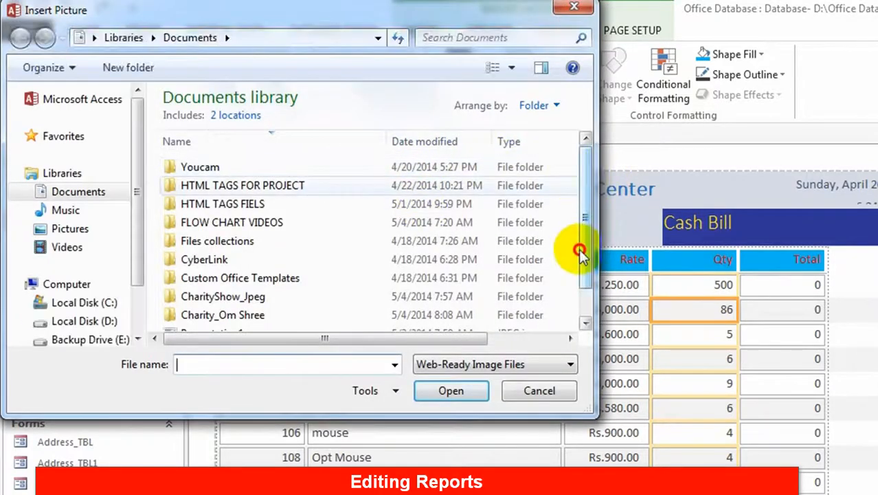
scroll(588, 227, "down", 1)
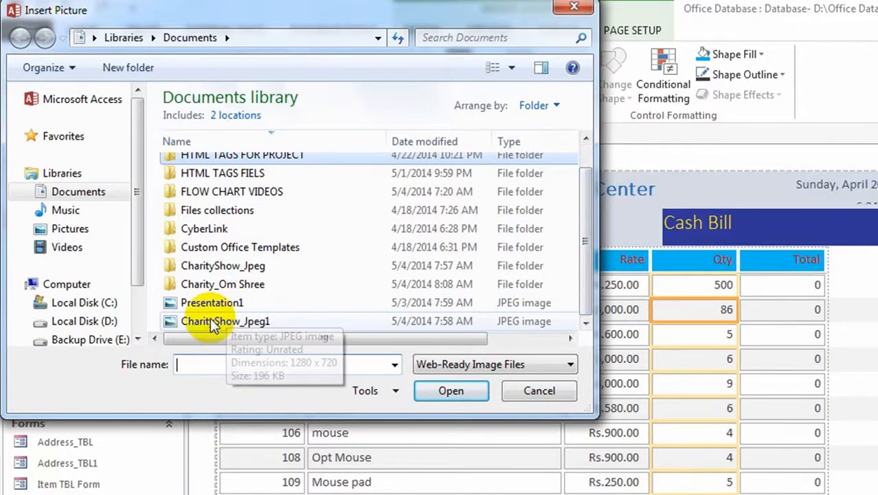
left_click(112, 325)
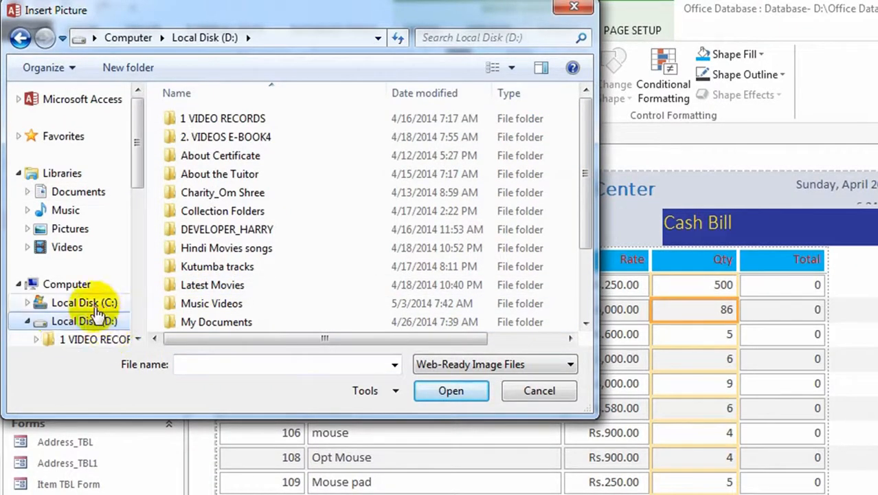
left_click(27, 321)
left_click(100, 341)
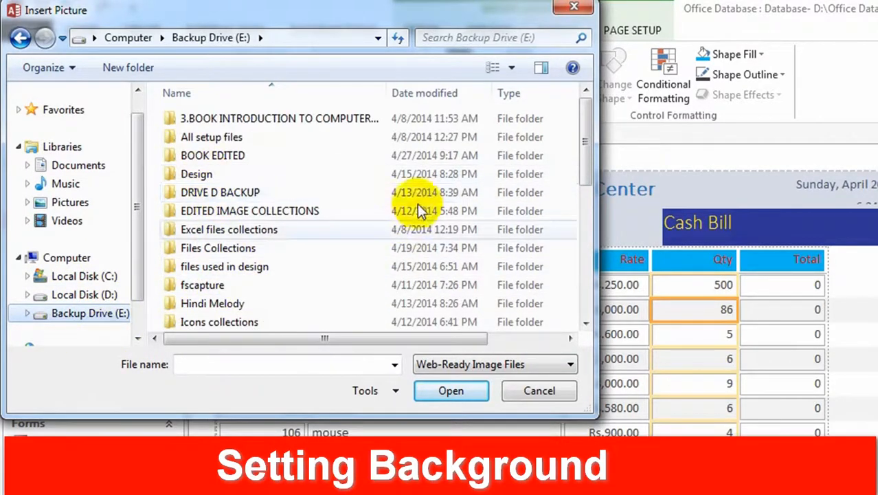
left_click_drag(583, 167, 574, 219)
double_click(195, 232)
left_click_drag(584, 182, 577, 269)
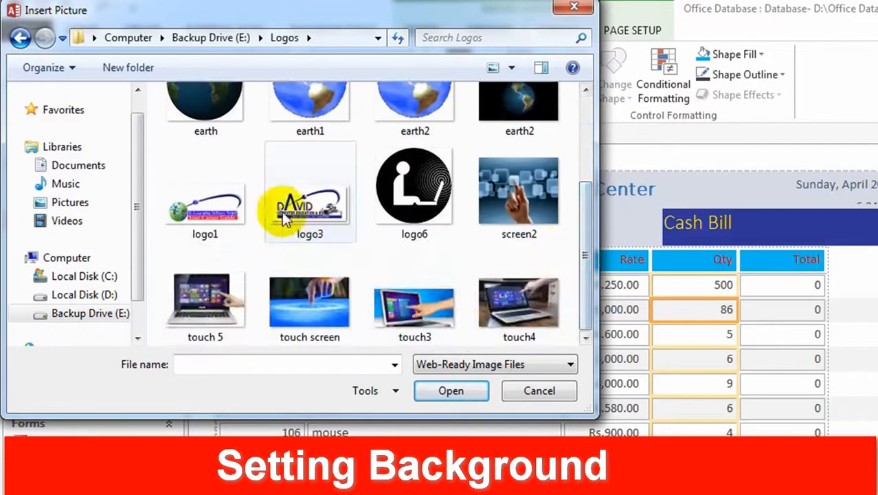
Insert the picture logo1 as the report's background image
left_click(191, 197)
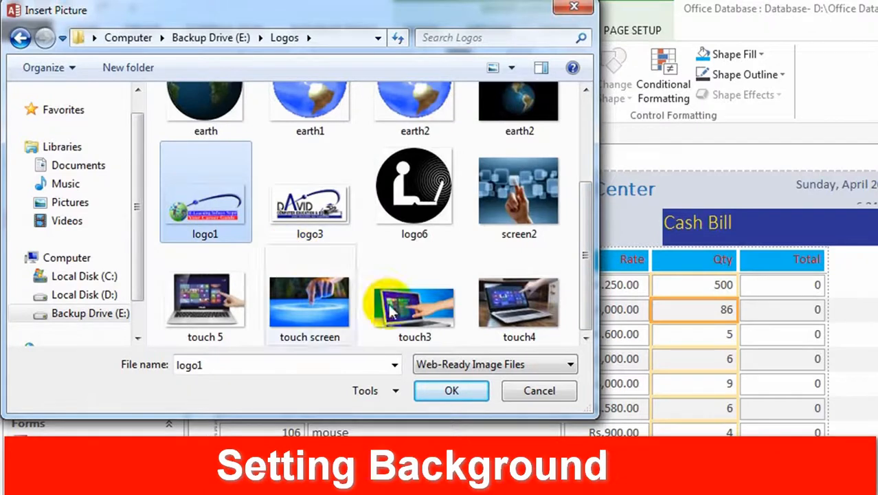
left_click(455, 390)
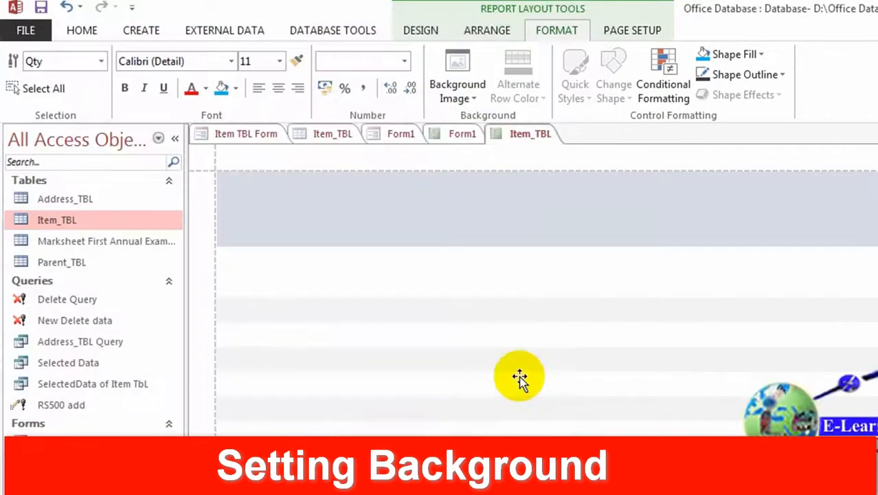
left_click(874, 427)
left_click(867, 359)
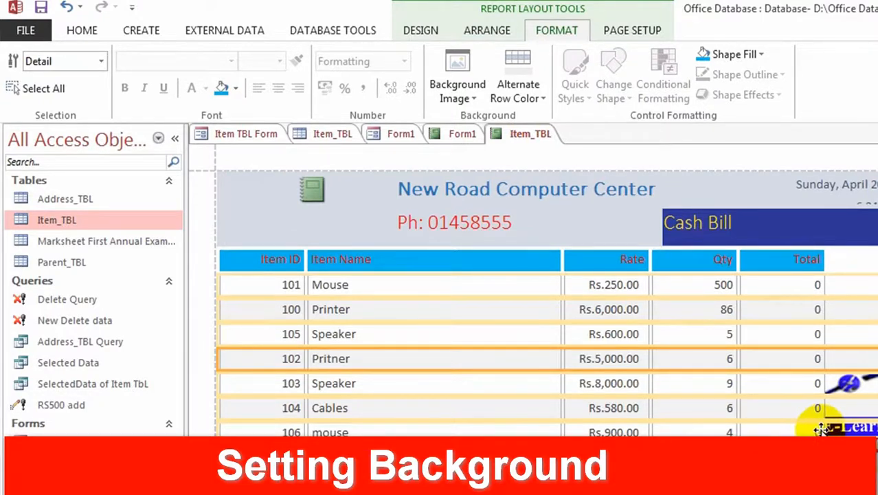
Switch the report's paper size to A4 and back to Letter
left_click(632, 32)
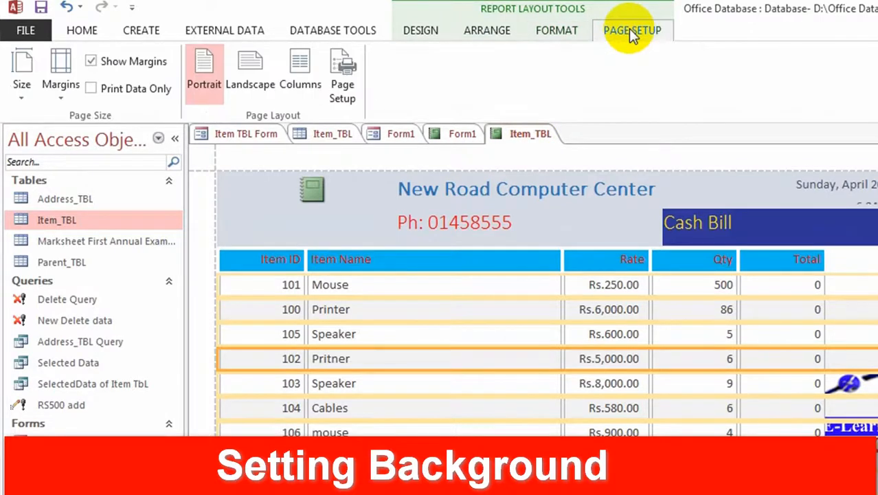
left_click(15, 74)
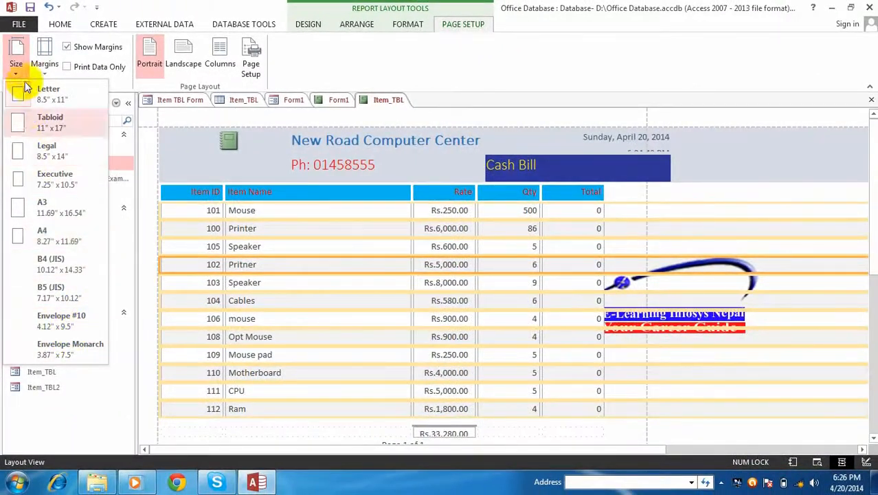
left_click(48, 244)
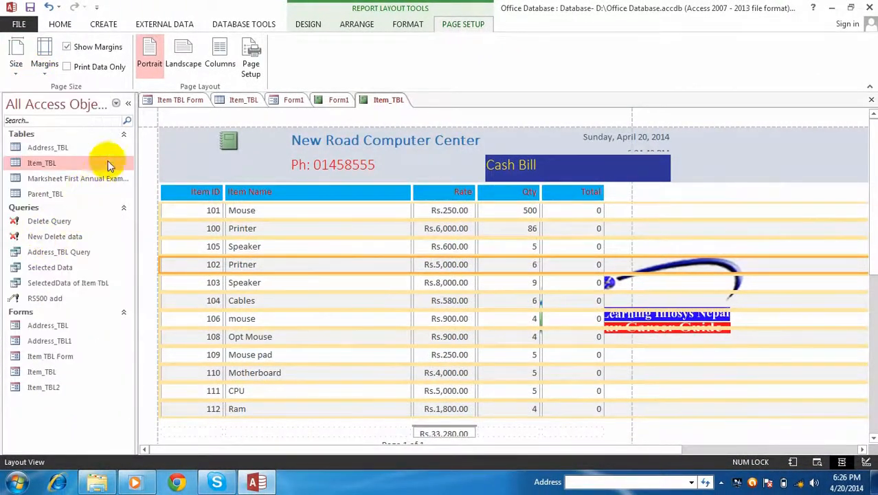
left_click(17, 66)
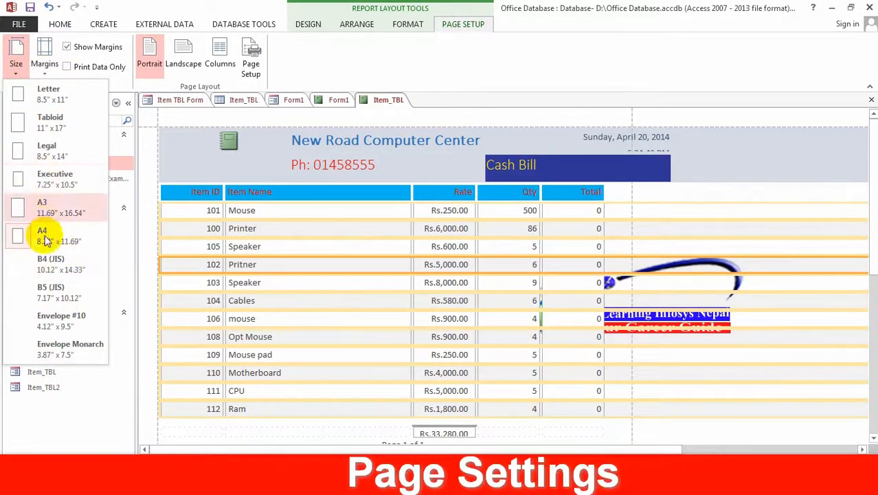
left_click(54, 91)
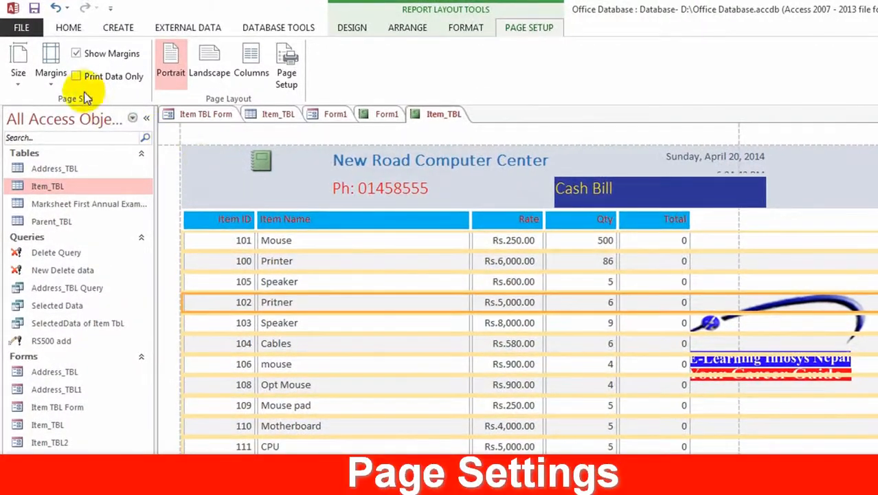
Choose the Custom Margins option for the report page
left_click(50, 74)
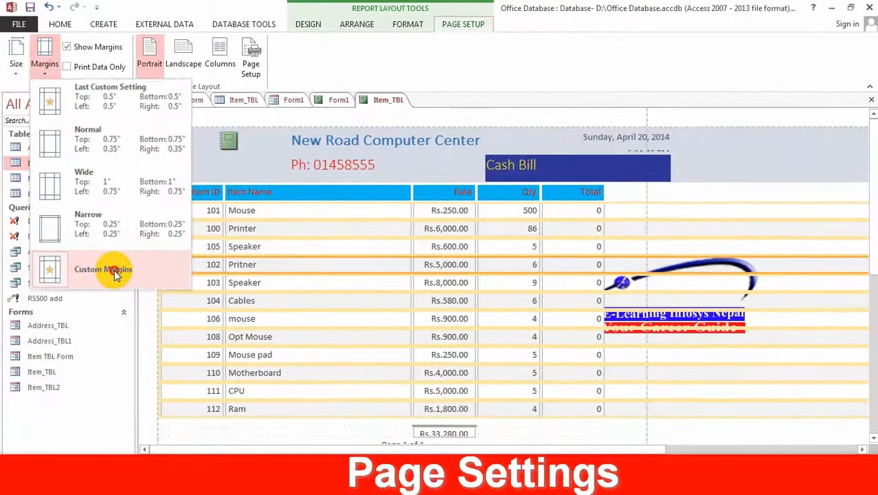
left_click(129, 310)
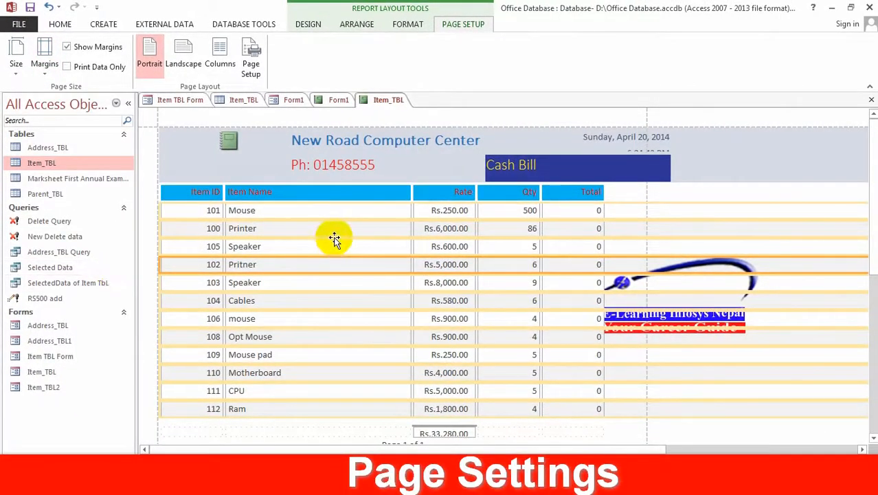
left_click(43, 58)
left_click(82, 266)
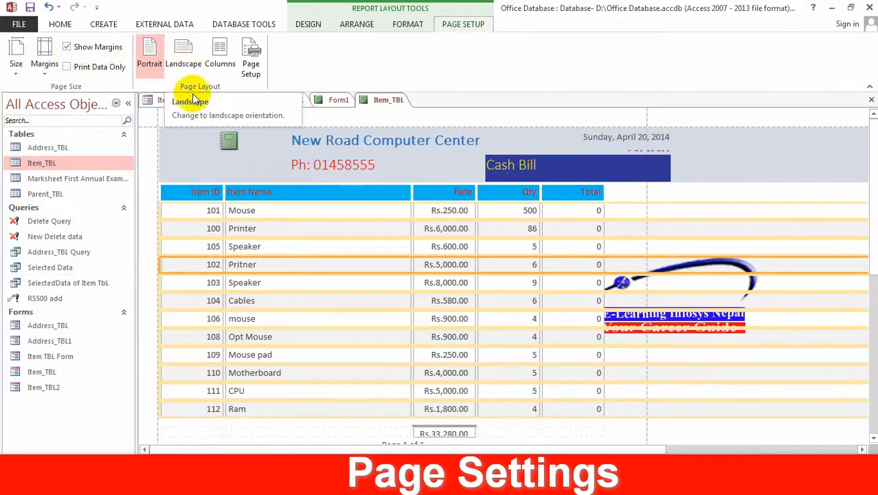
Switch the report page to landscape, back to portrait, and to landscape again
left_click(186, 60)
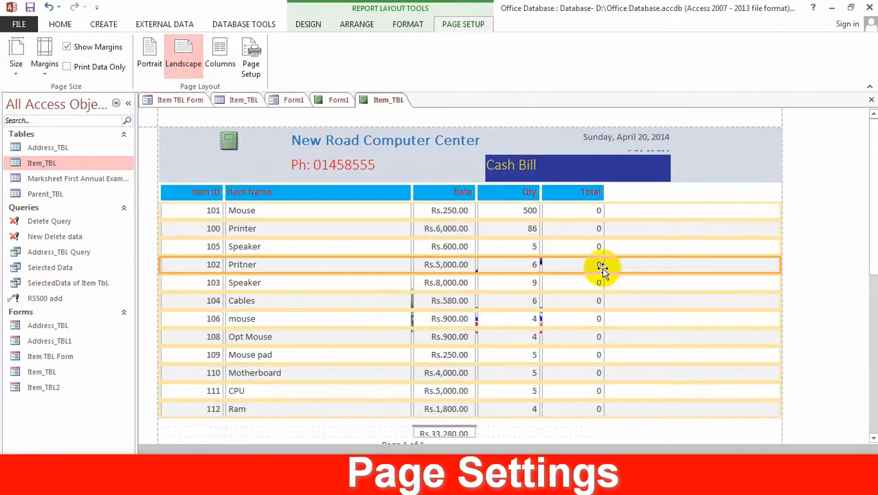
left_click(152, 49)
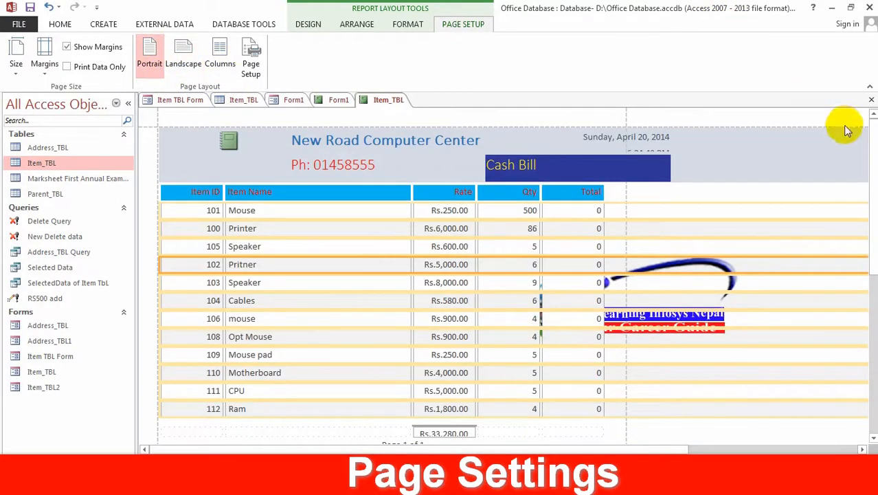
mouse_move(874, 156)
left_mouse_down()
mouse_move(874, 268)
mouse_move(869, 161)
left_mouse_up()
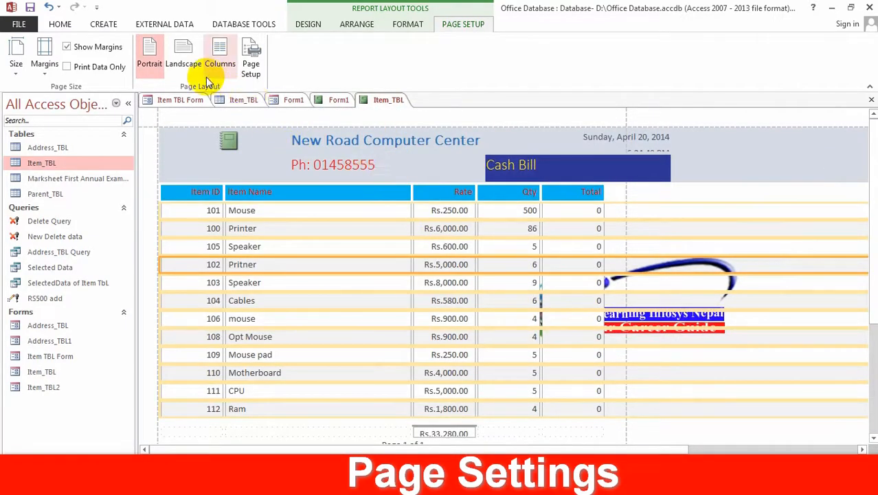
left_click(180, 60)
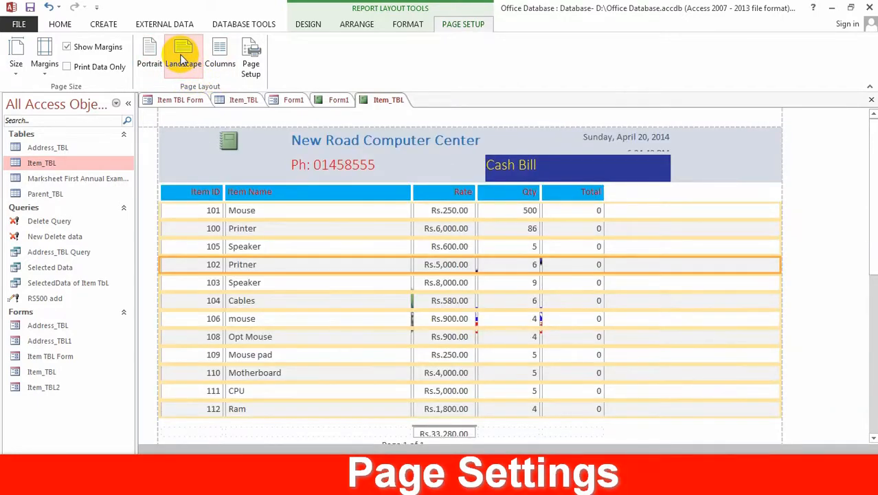
Review the print margins in Page Setup, keep landscape orientation and set the paper size to A4
left_click(251, 60)
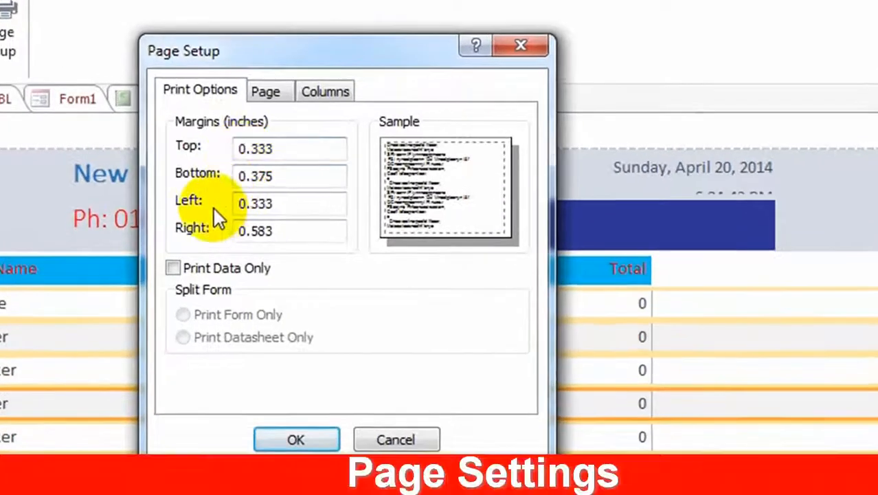
left_click(265, 92)
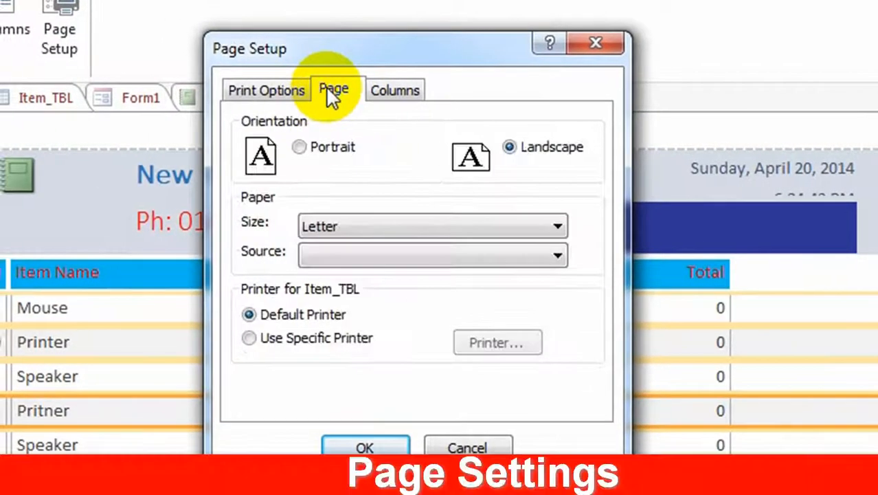
left_click(312, 147)
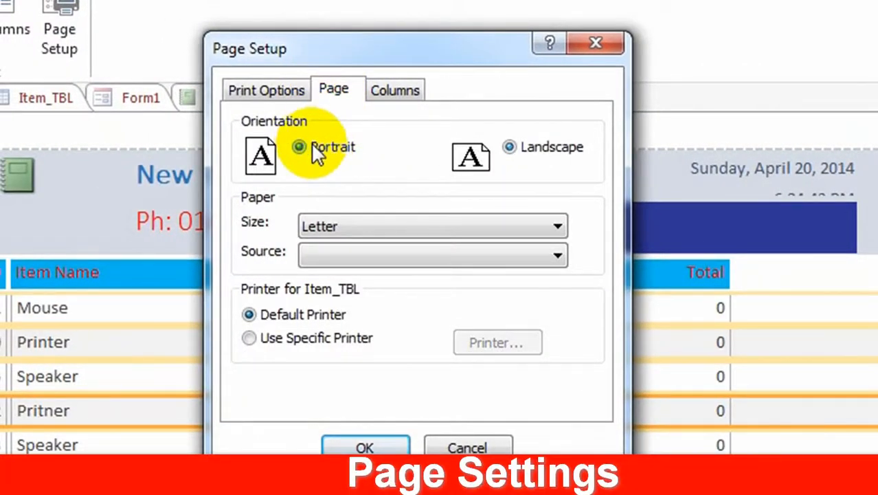
left_click(508, 148)
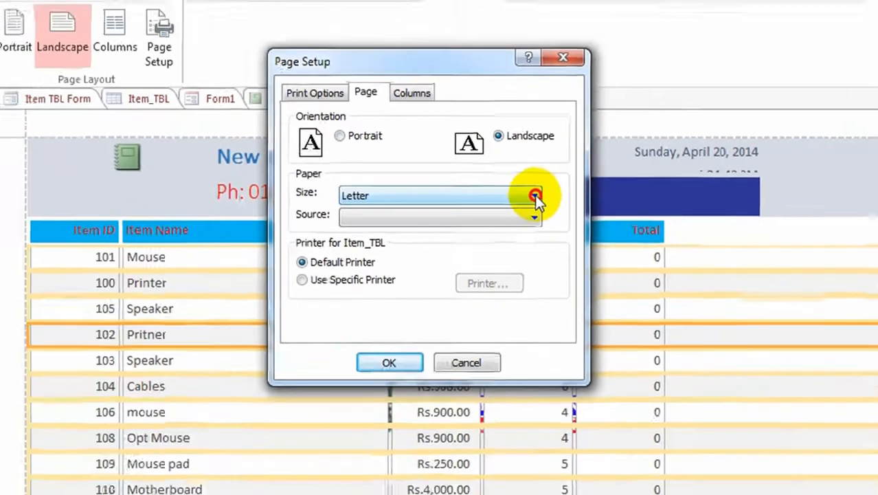
left_click(535, 197)
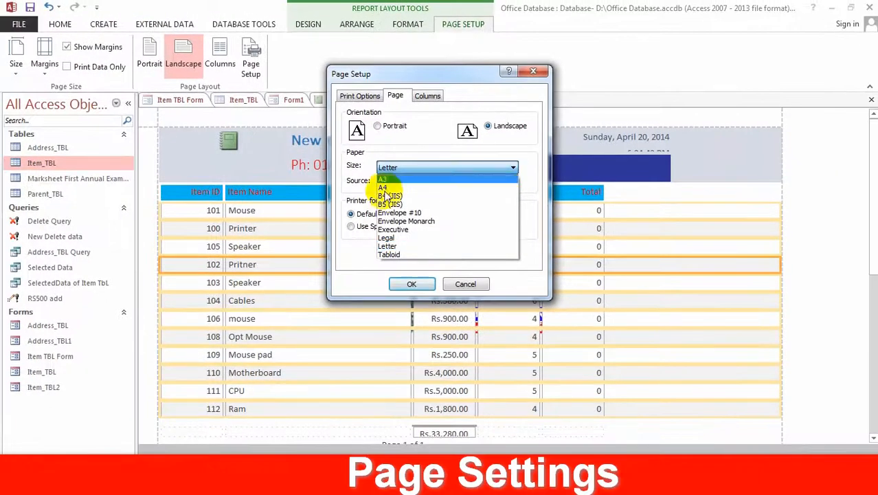
left_click(350, 226)
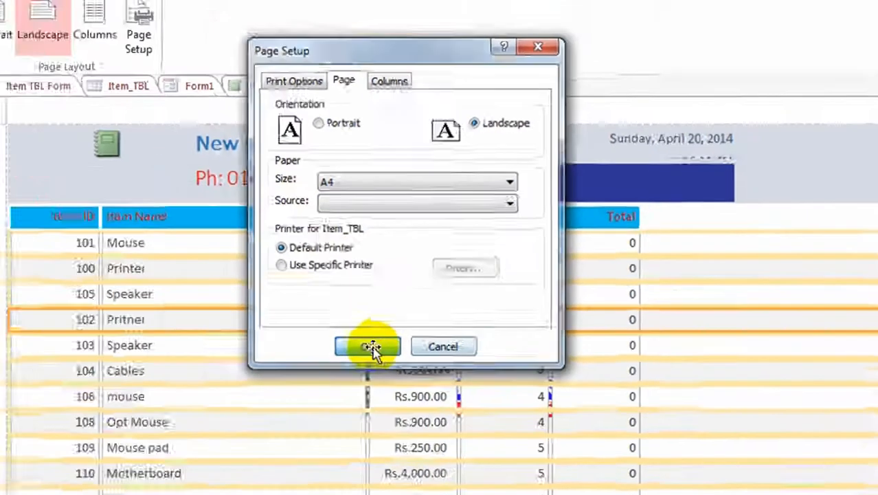
left_click(298, 445)
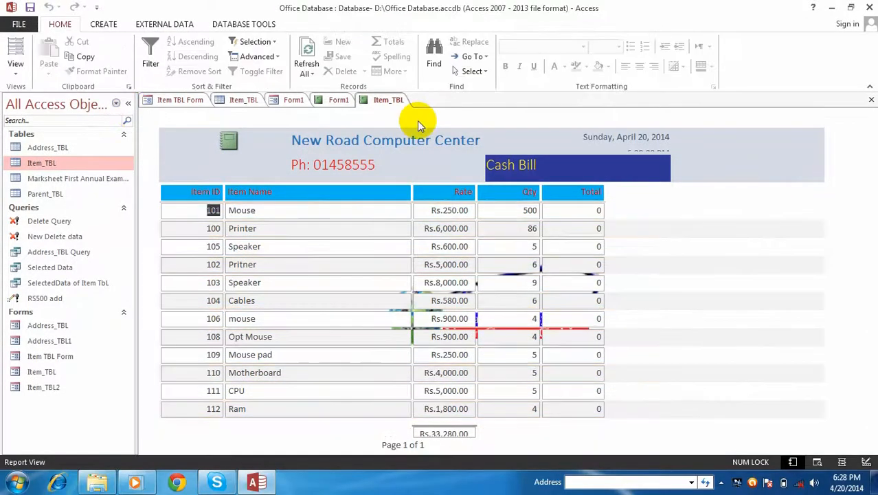
Open the Item_TBL report in Print Preview and check the page at a different zoom level
right_click(482, 123)
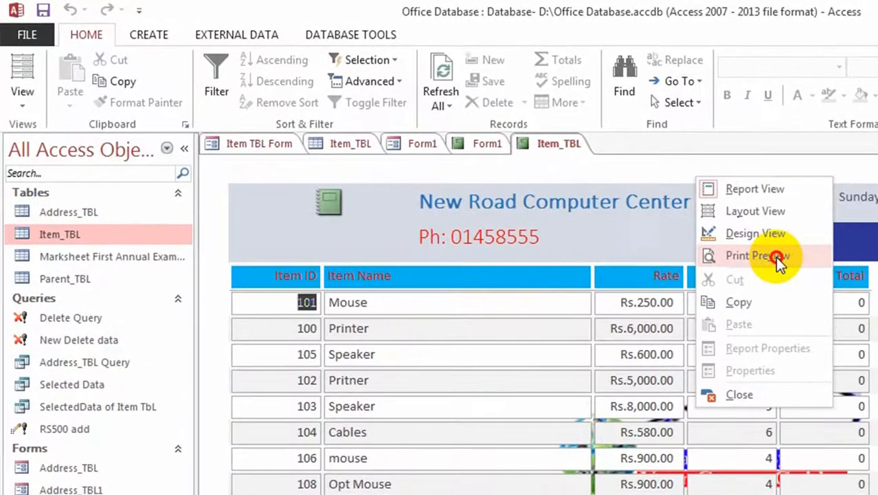
left_click(779, 257)
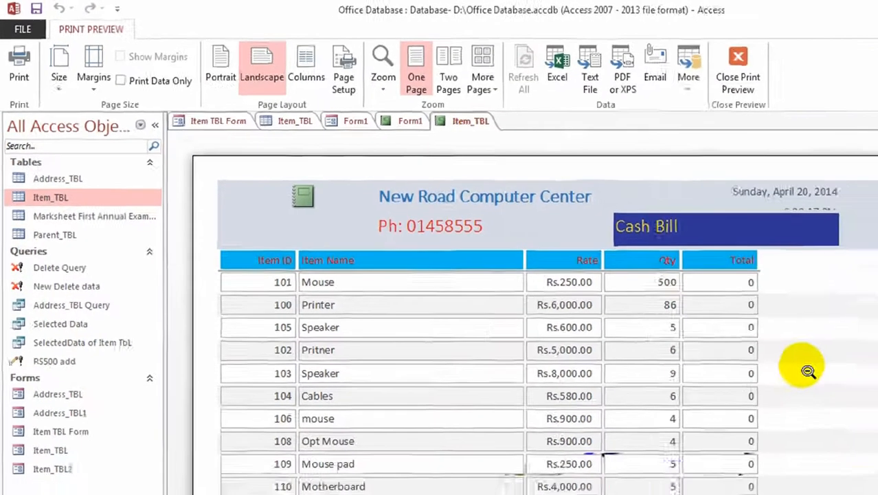
left_click(801, 452)
left_click(775, 431)
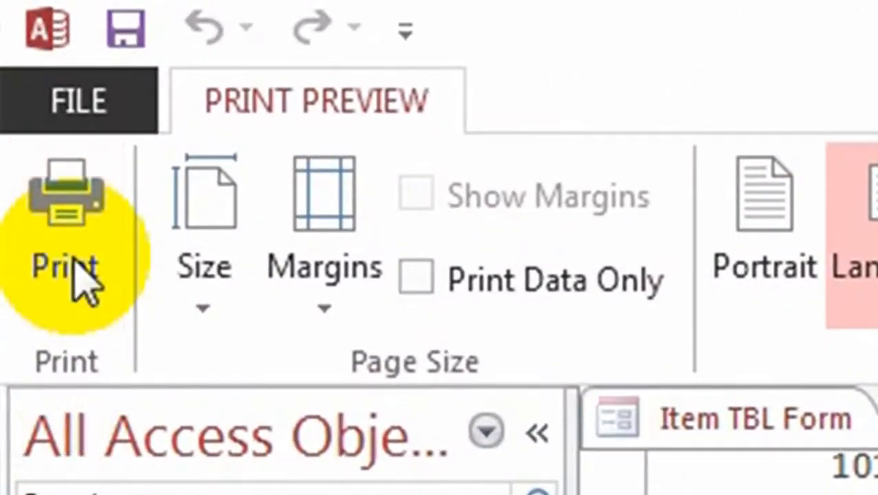
Print all pages of the report in 2 copies and close the print preview
left_click(77, 262)
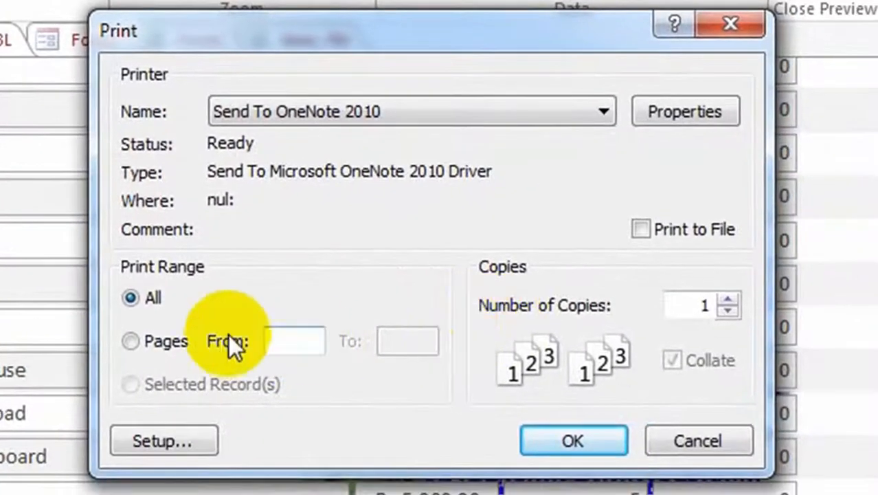
left_click(140, 342)
left_click(140, 303)
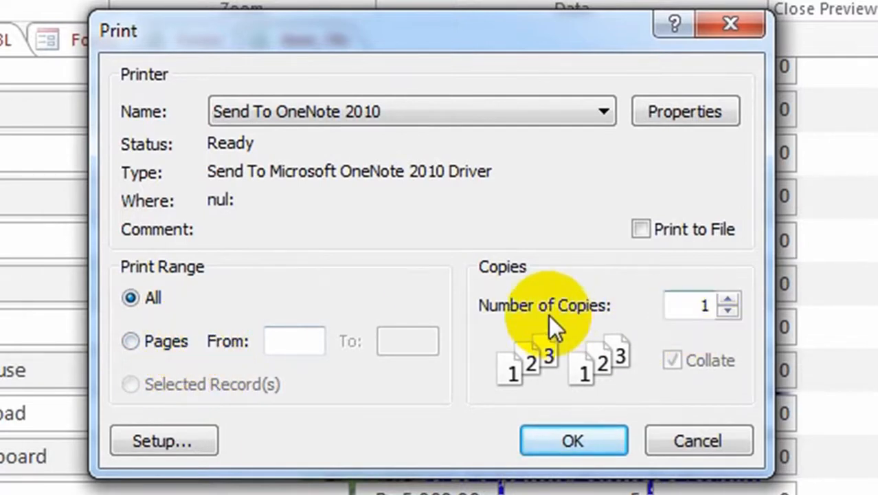
left_click(730, 299)
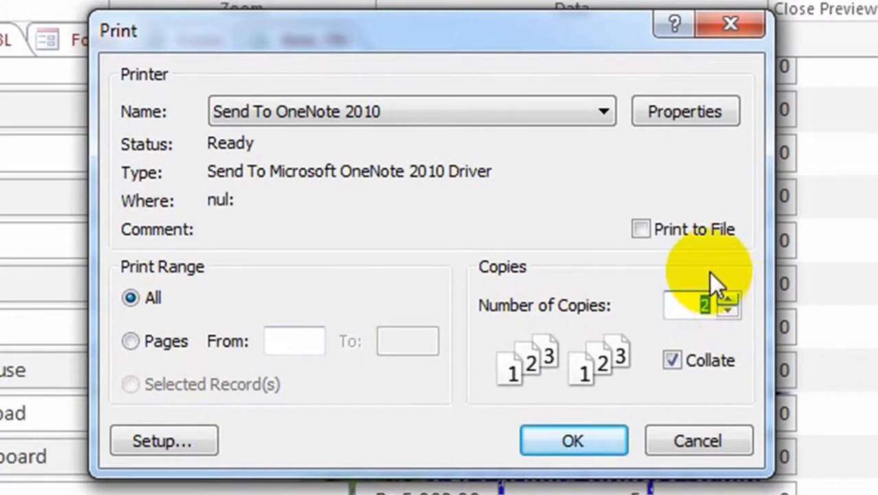
left_click(606, 111)
left_click(584, 430)
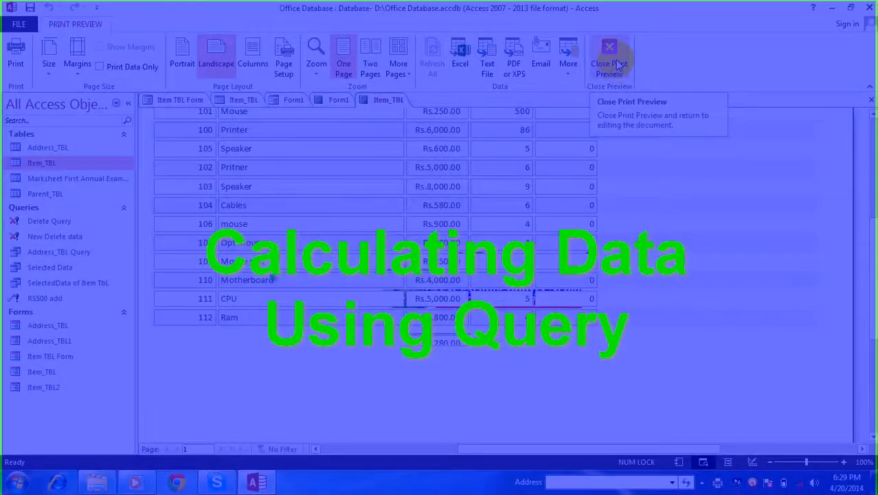
left_click(617, 64)
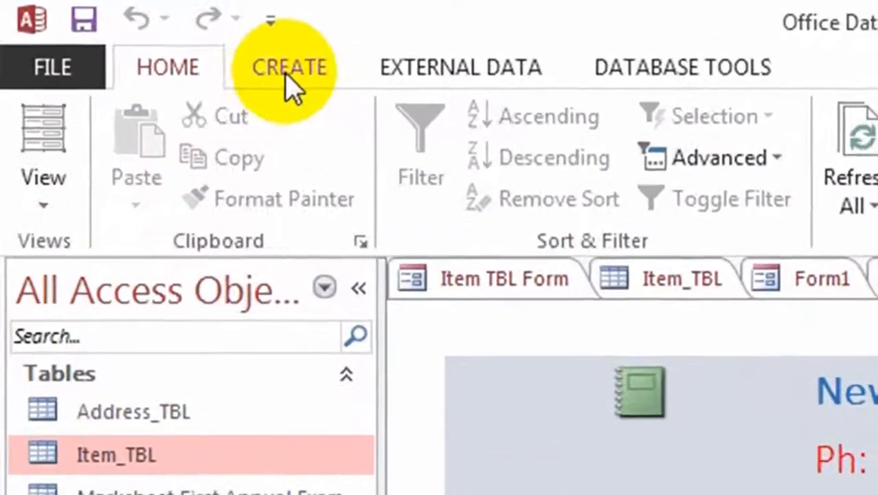
Create a new query in design view based on the Marksheet First Annual Exam Grade X table
left_click(286, 76)
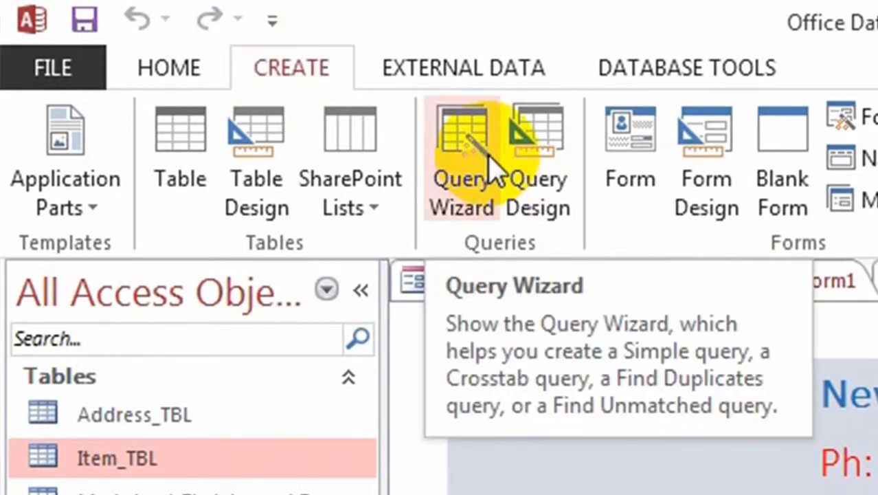
left_click(531, 142)
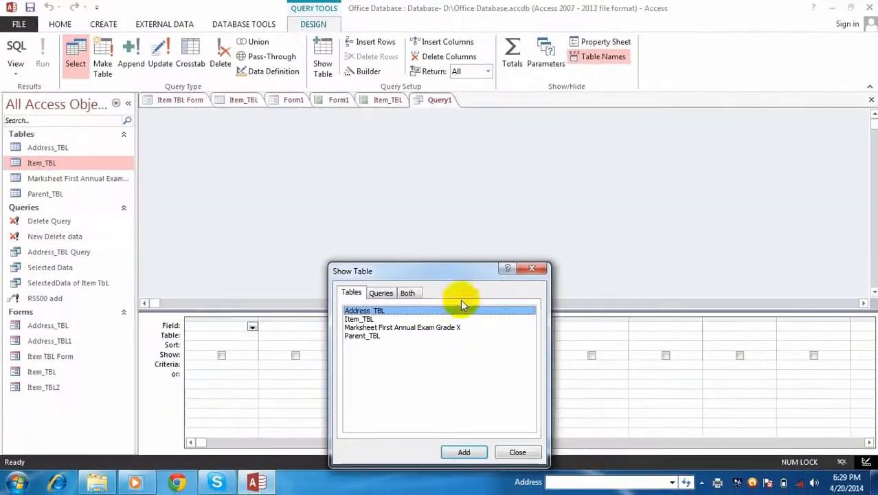
left_click(396, 329)
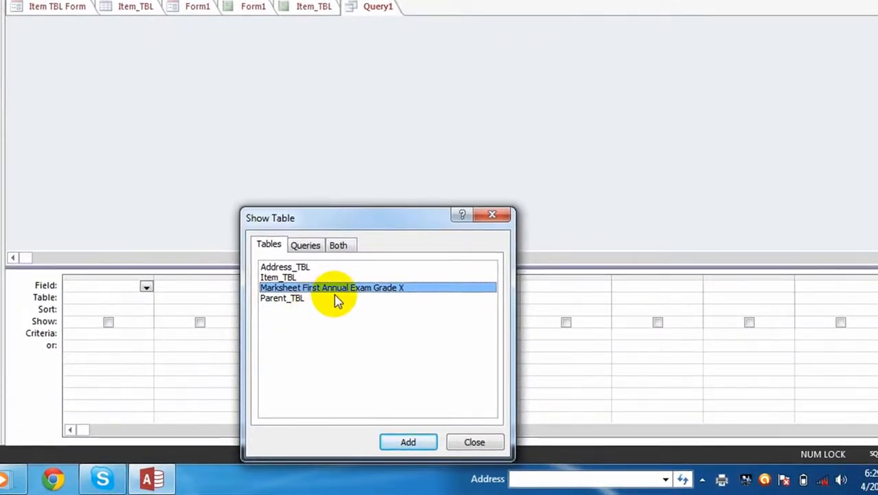
left_click(406, 442)
left_click(473, 442)
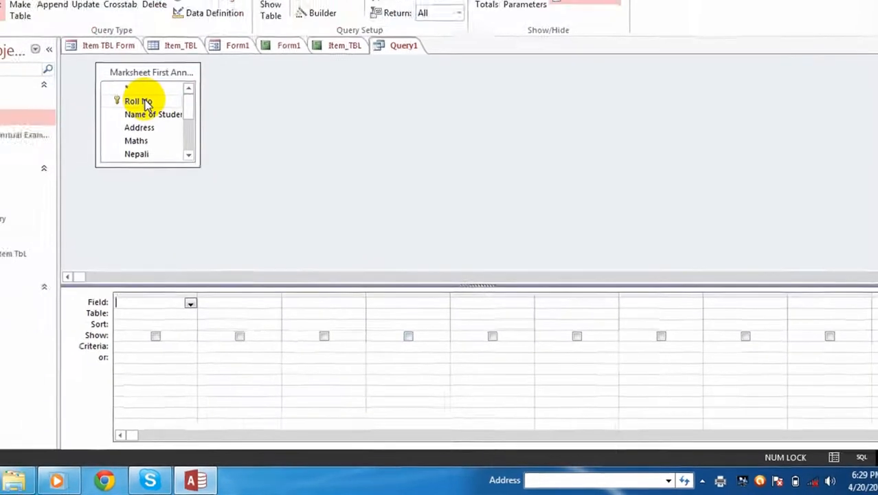
Add the Roll No, Name of Student, Address, Maths and Nepali fields to the query's design grid
double_click(89, 67)
double_click(218, 162)
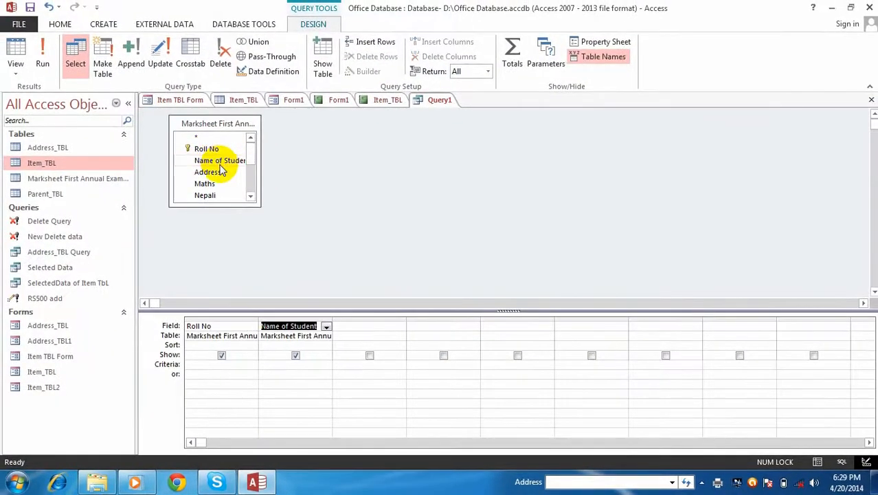
double_click(210, 171)
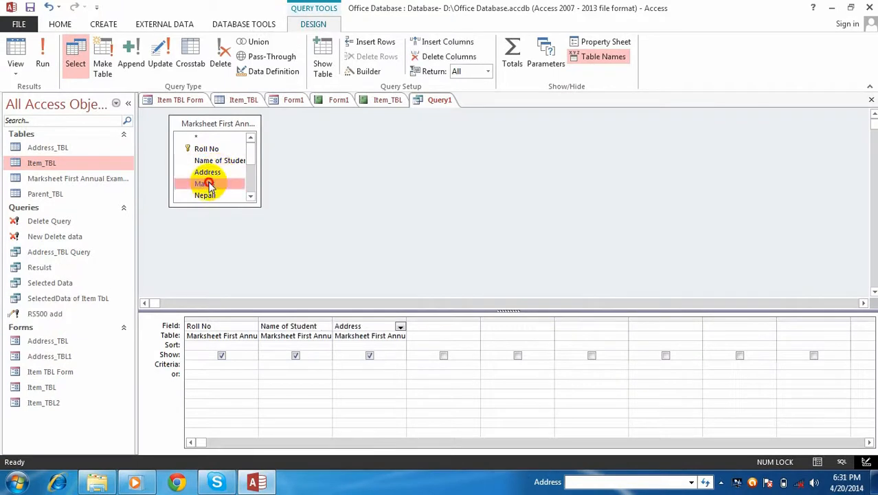
double_click(208, 184)
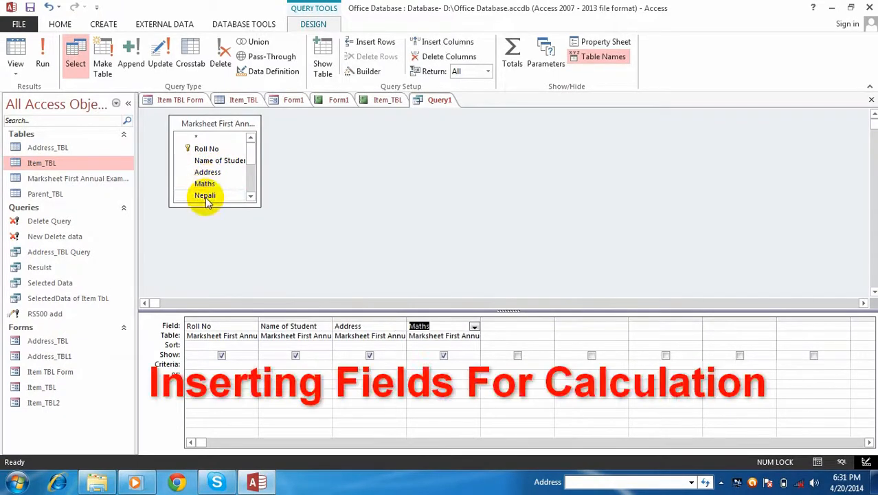
double_click(204, 195)
Add the English, Science, HPE, Opt maths, Computer, Total and Percentage fields to the query's design grid
scroll(247, 196, "down", 1)
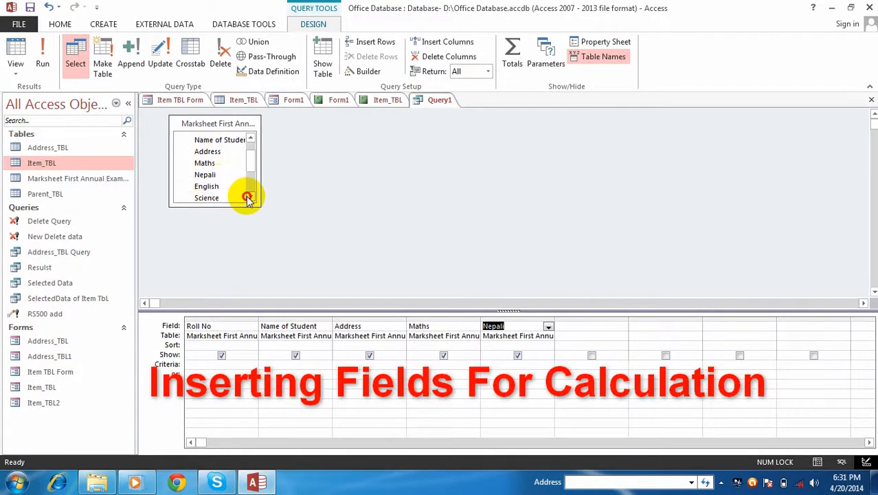
double_click(207, 187)
double_click(209, 197)
scroll(249, 198, "down", 1)
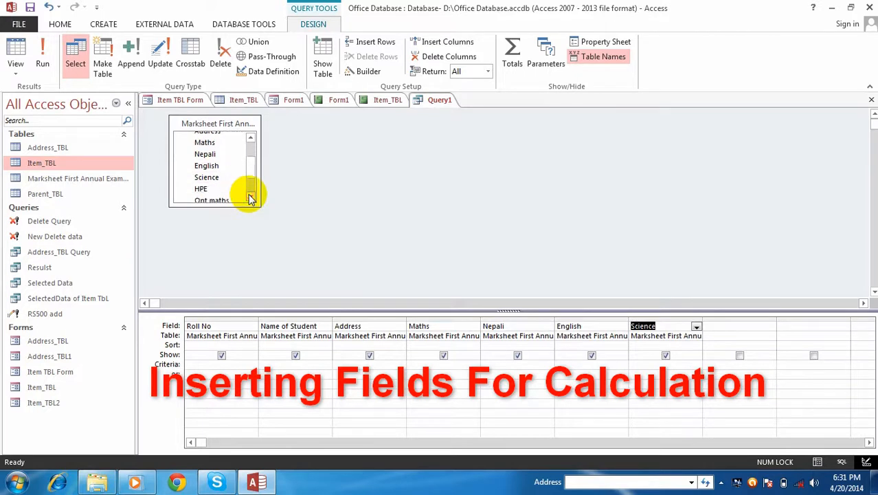
double_click(216, 190)
scroll(250, 196, "down", 1)
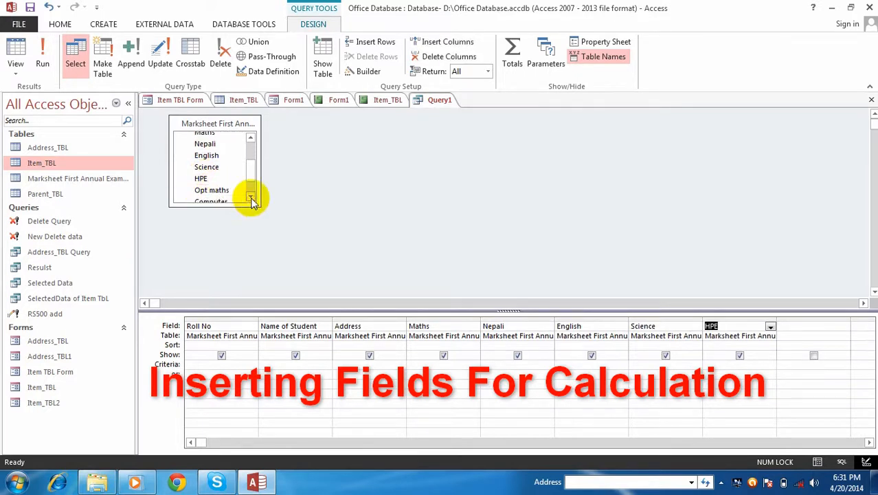
double_click(230, 192)
scroll(235, 196, "down", 1)
double_click(233, 193)
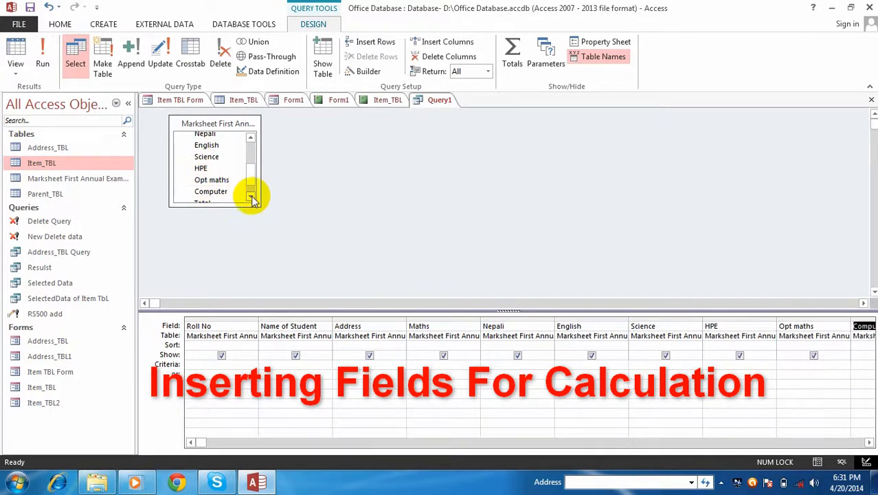
scroll(249, 197, "down", 1)
left_click(251, 200)
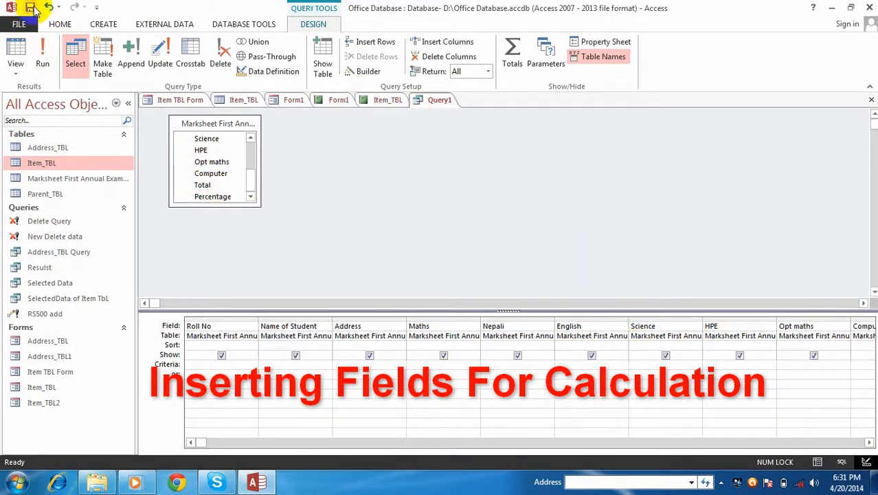
Save the query as "Result sheet of Grade x"
left_click(30, 7)
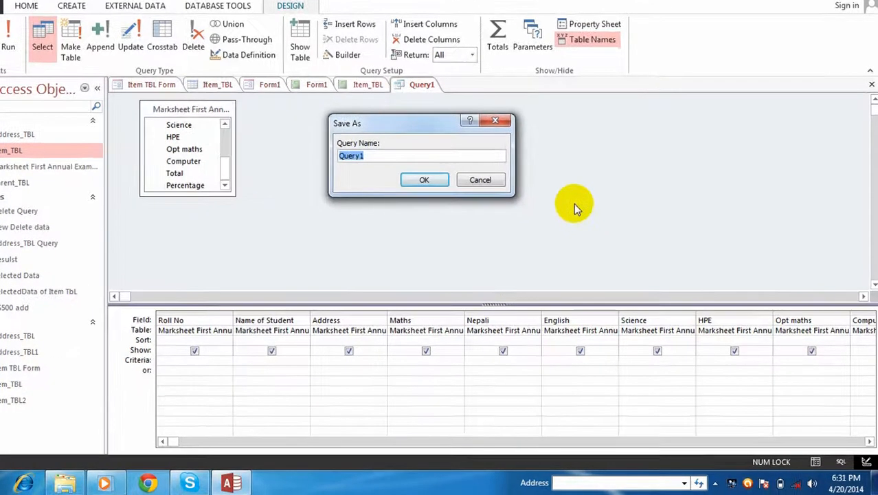
type("Result sheet of Grade")
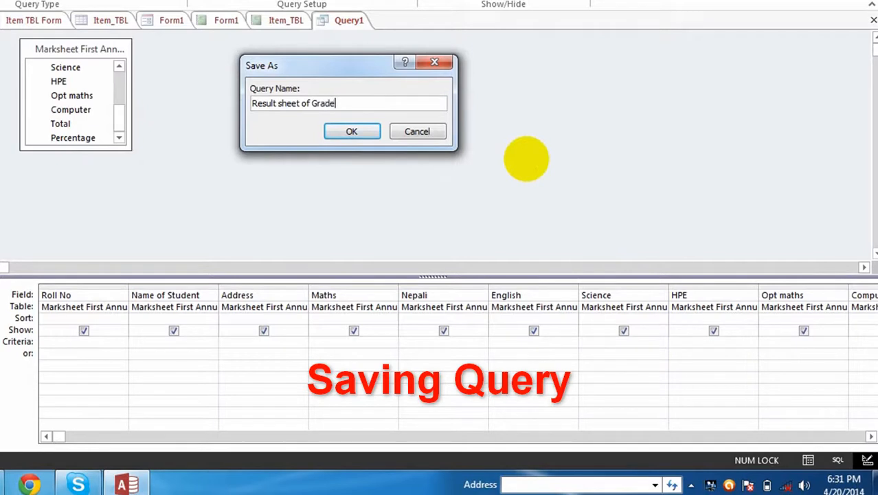
type(" x")
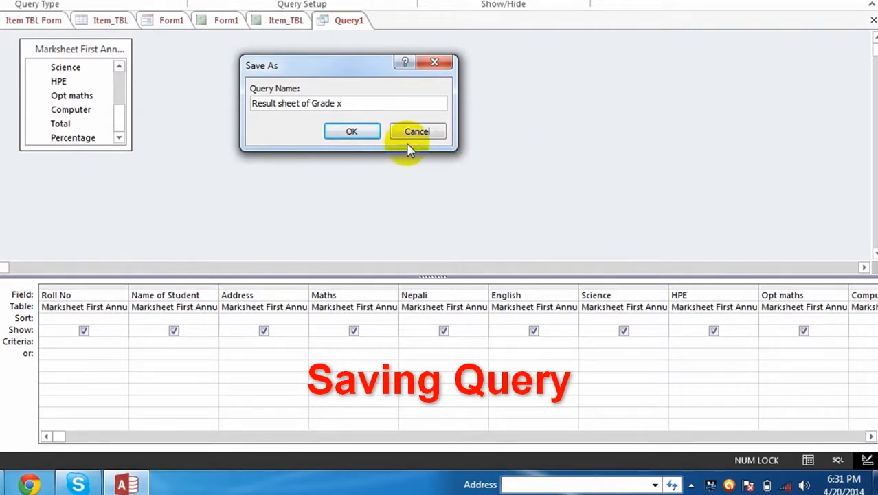
left_click(356, 131)
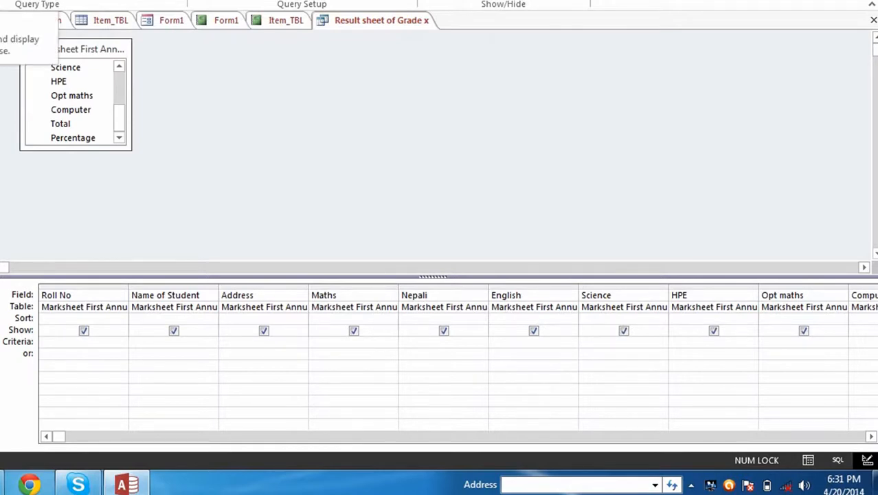
Run the query to examine its Total and Percentage columns, and return to Design View
left_click(0, 0)
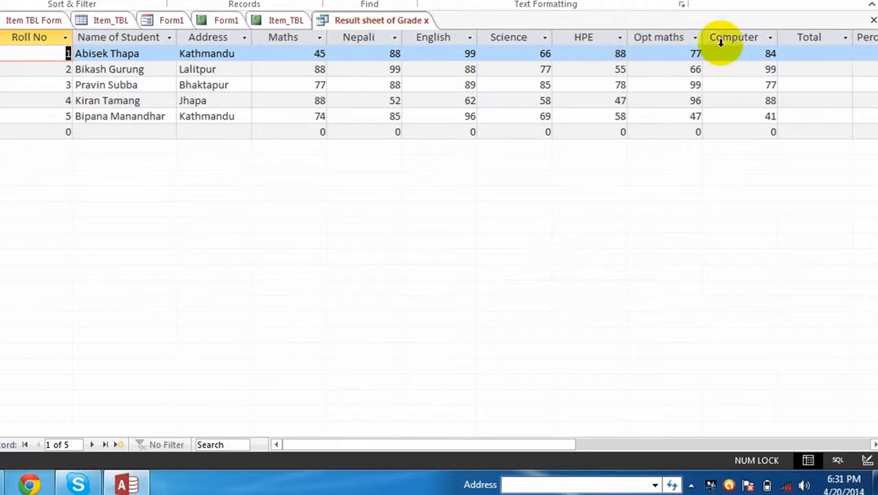
left_click_drag(555, 445, 579, 452)
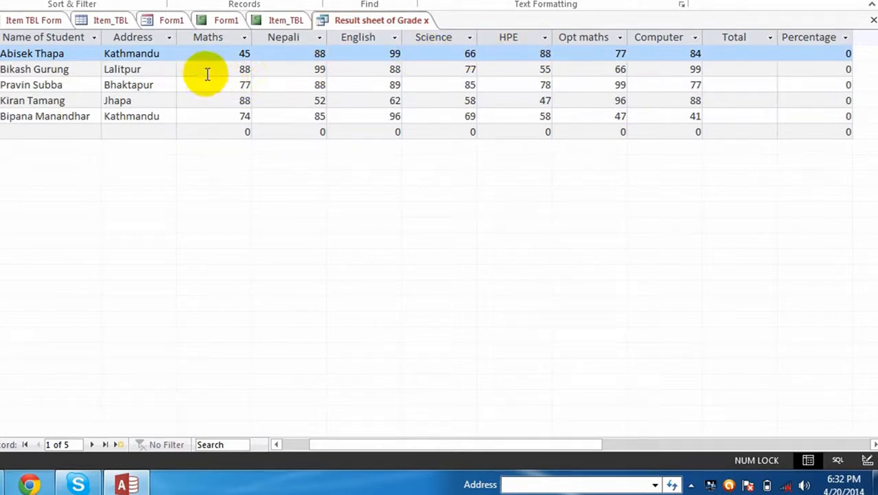
right_click(390, 27)
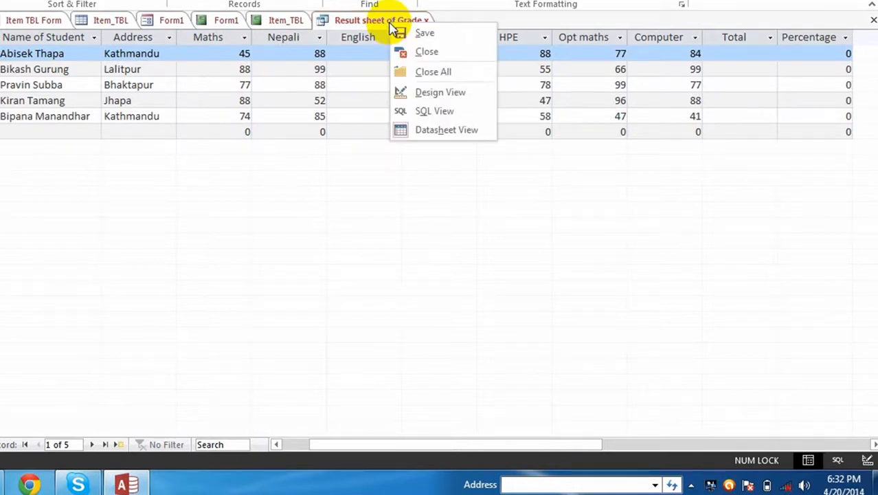
left_click(440, 93)
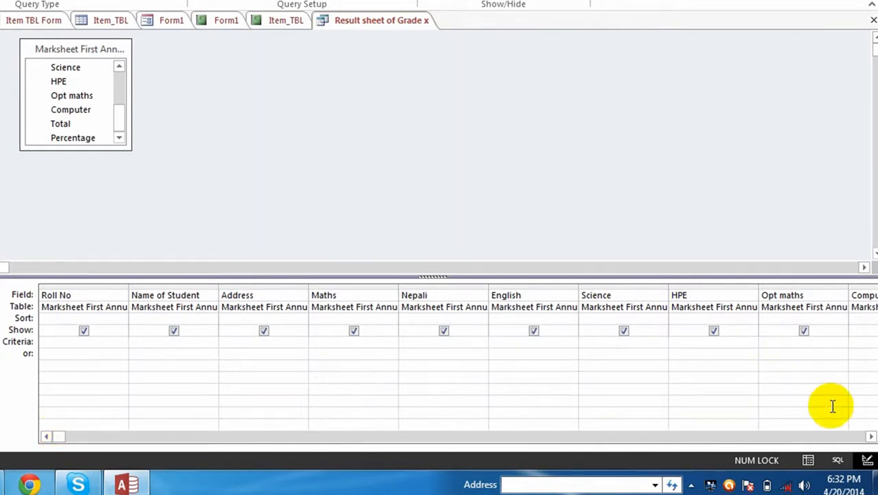
Define the Total field as the expression Total:[Maths]+[Nepali]+[English]+[Science]+[hpe]+[opt maths]+[computer]
left_click(871, 436)
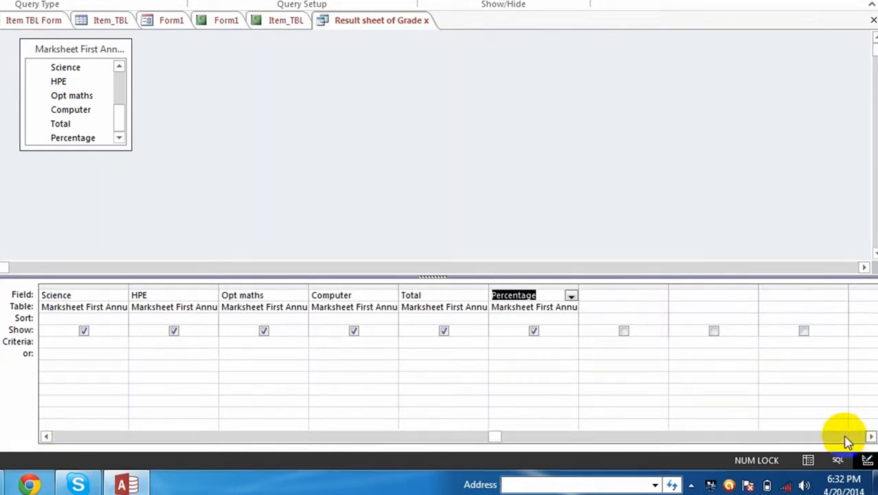
left_click(426, 295)
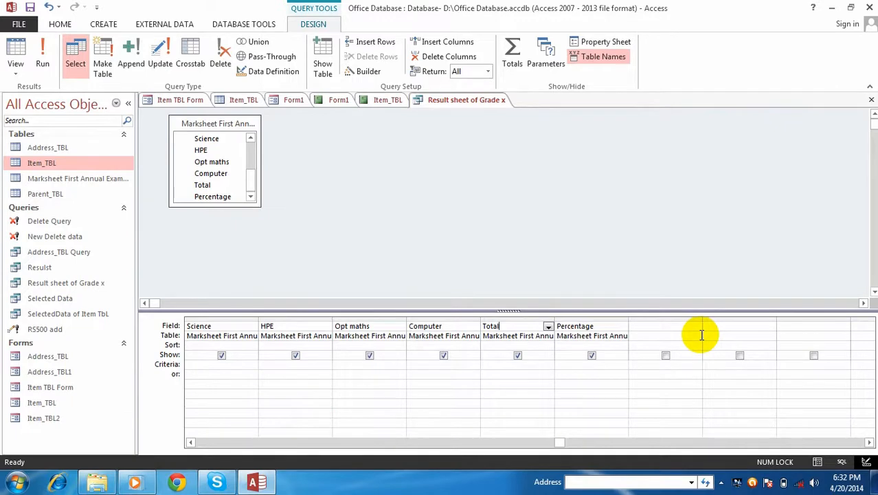
type(":")
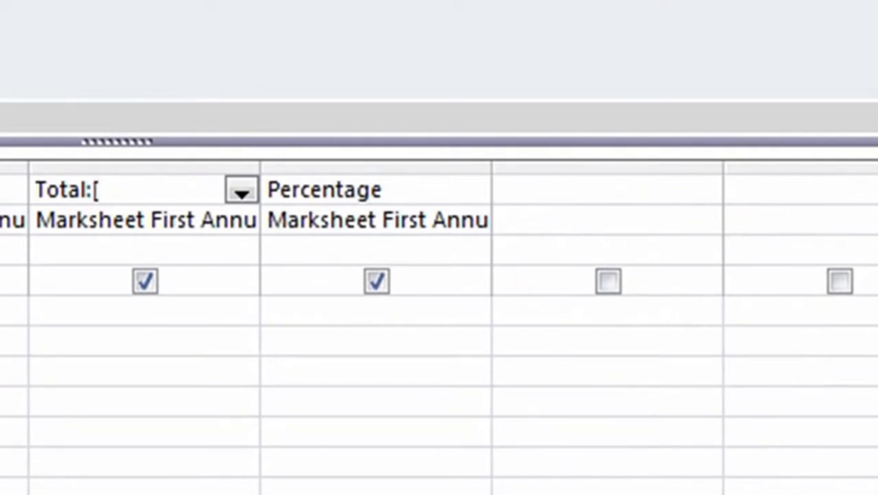
type("[Maths")
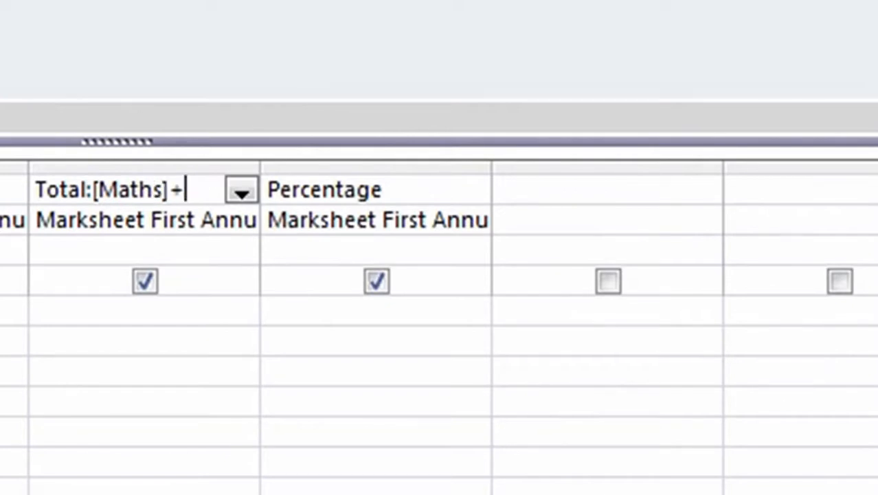
type("]+")
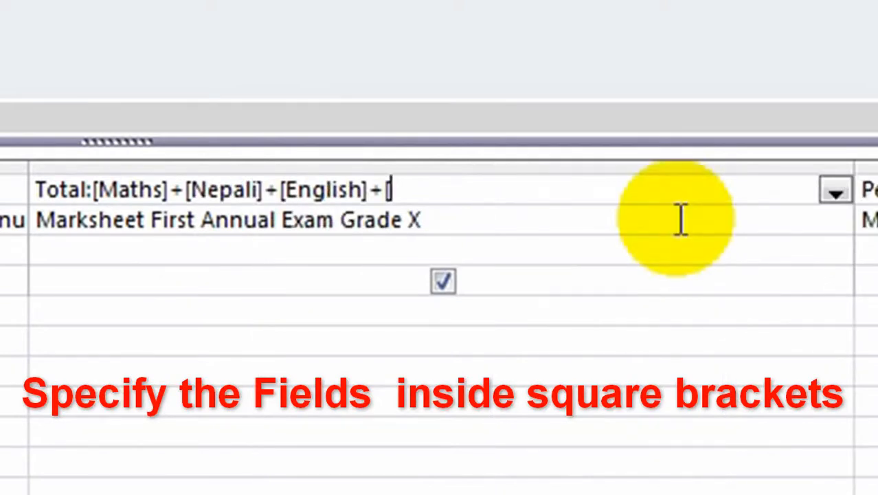
type("[Sc")
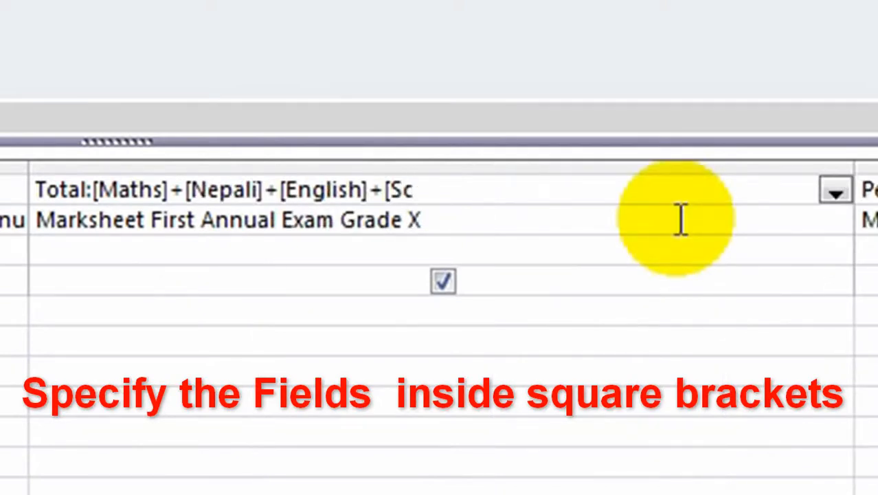
type("ience]+[hpe]+")
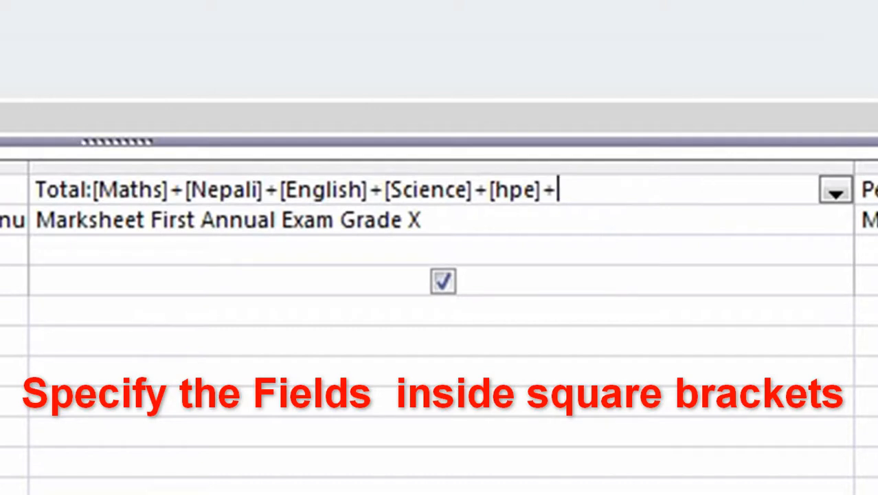
type("op")
type("maths")
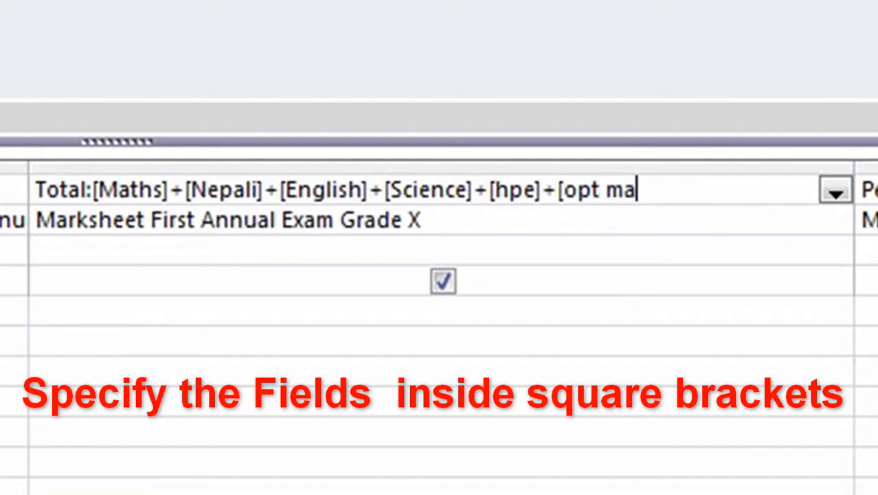
type("]+")
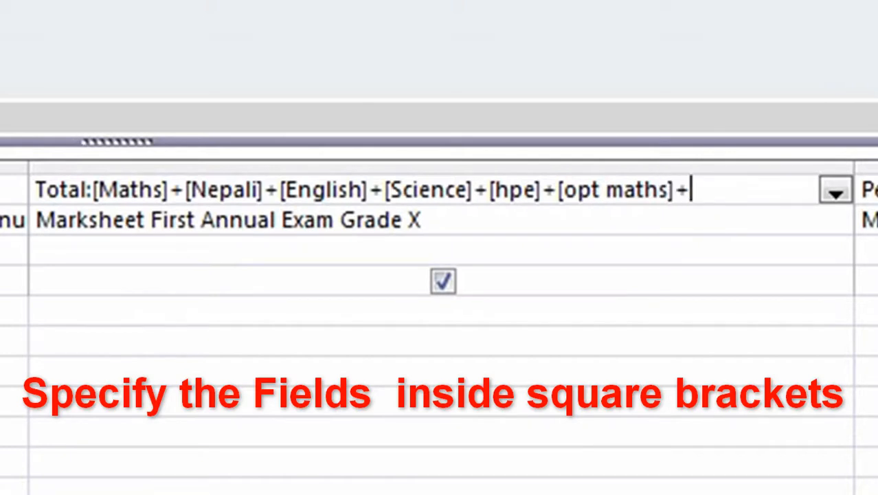
type("[computer")
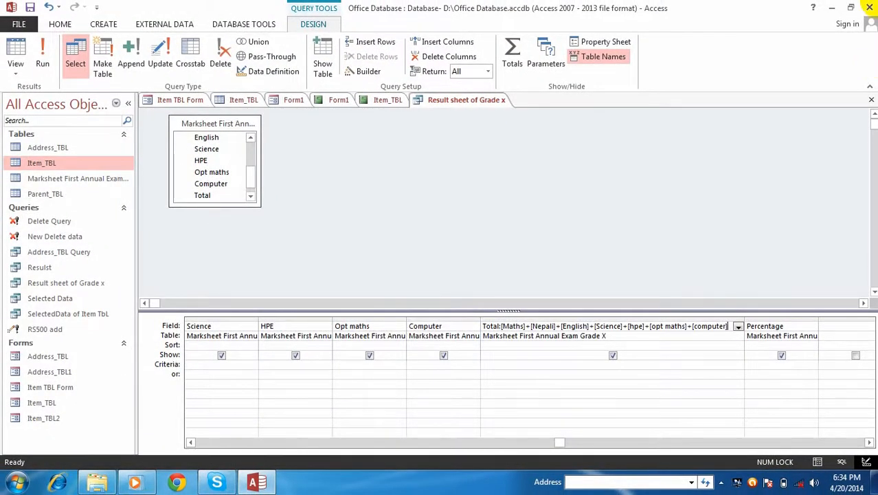
key("Tab")
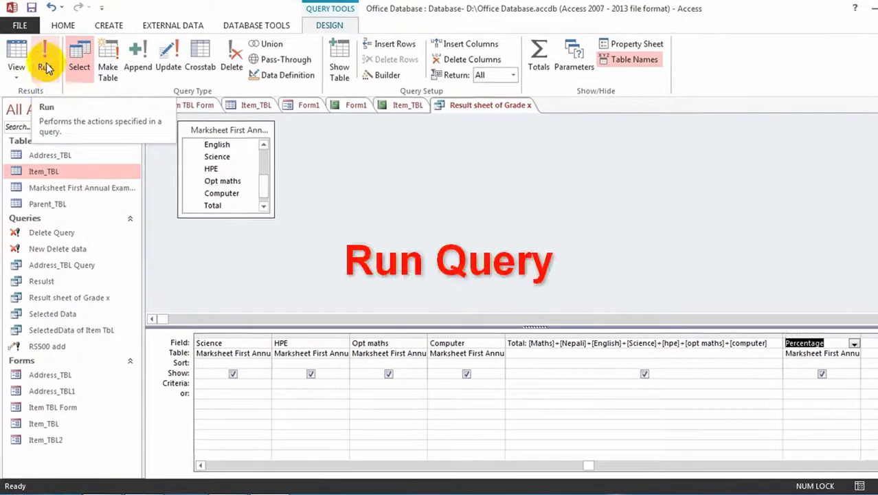
Run the query and check the calculated Total column against the subject marks
left_click(44, 67)
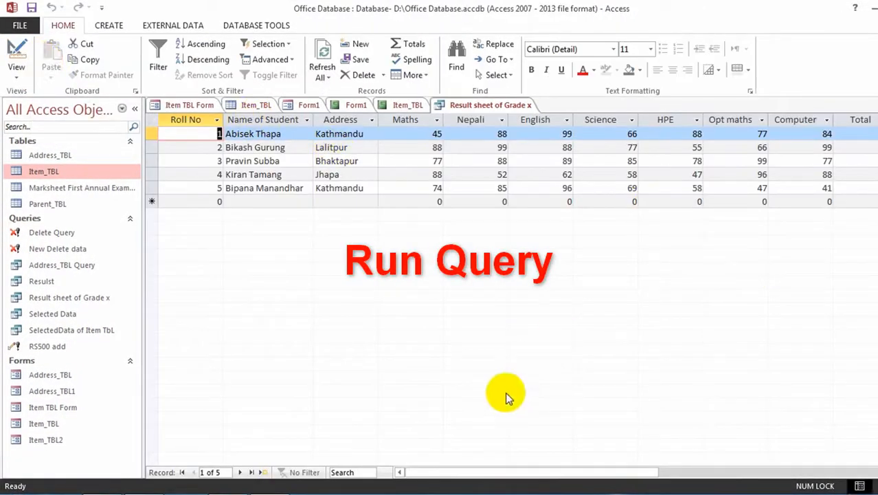
left_click_drag(471, 467, 603, 467)
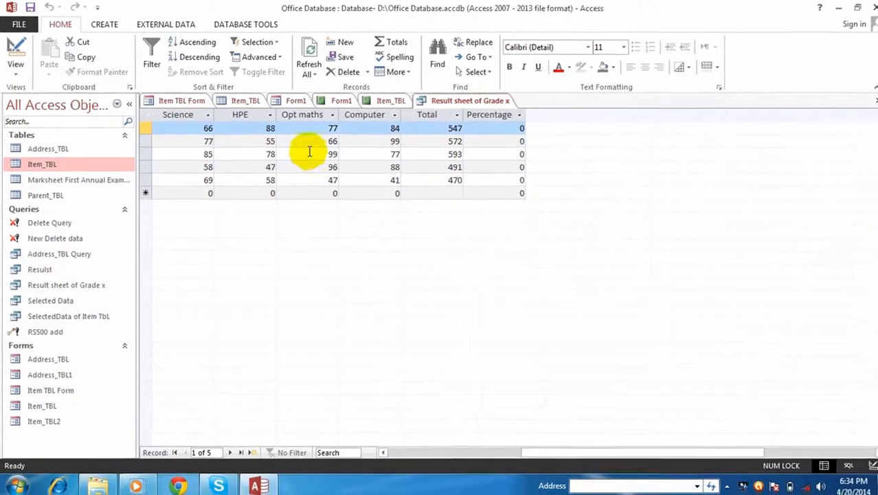
left_click_drag(541, 450, 481, 454)
left_click(617, 128)
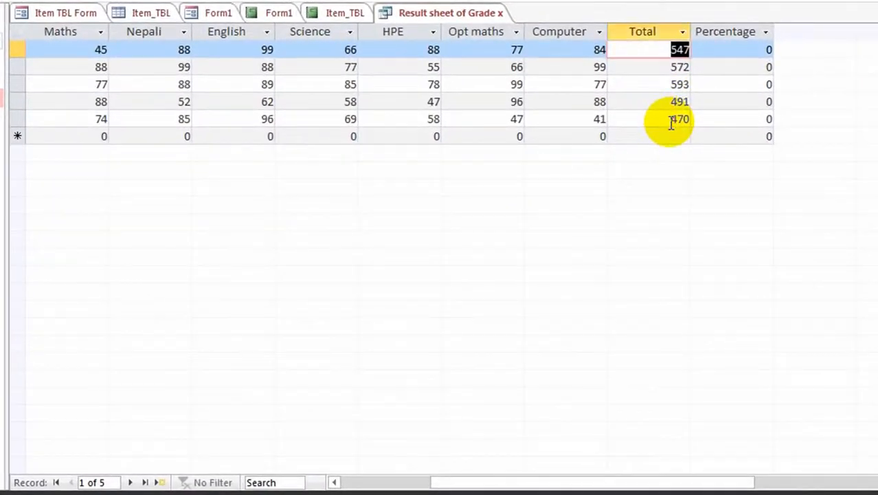
Return the query to Design View and sort the Name of Student field in ascending order
right_click(487, 13)
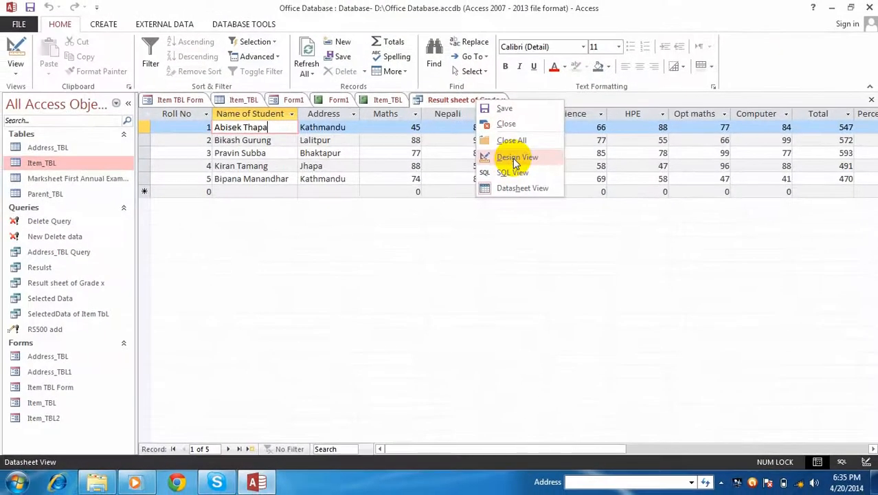
left_click(513, 84)
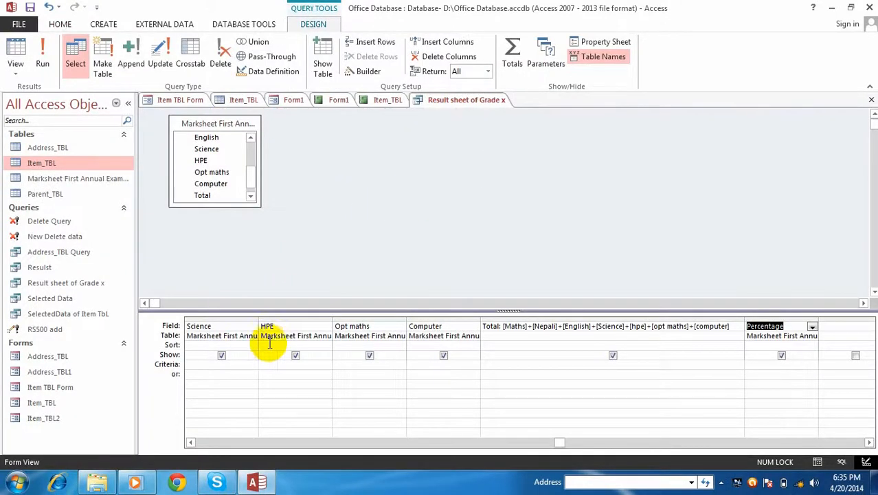
left_click(535, 448)
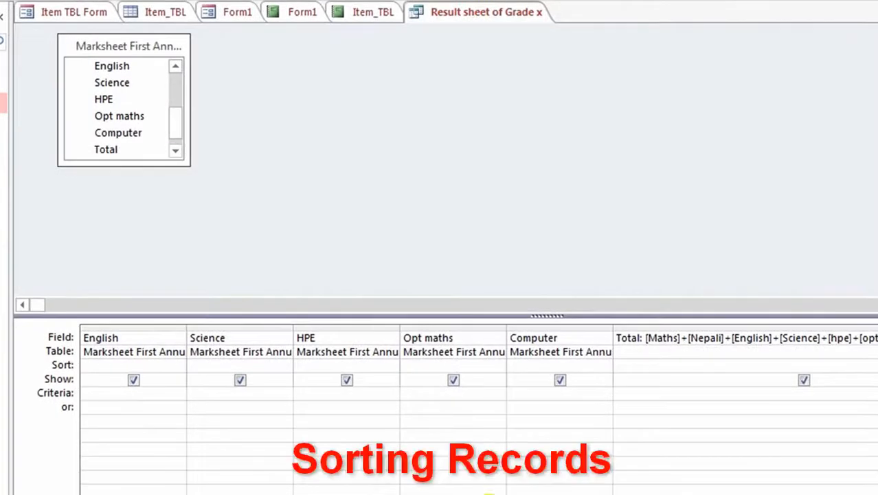
left_click_drag(535, 489, 112, 489)
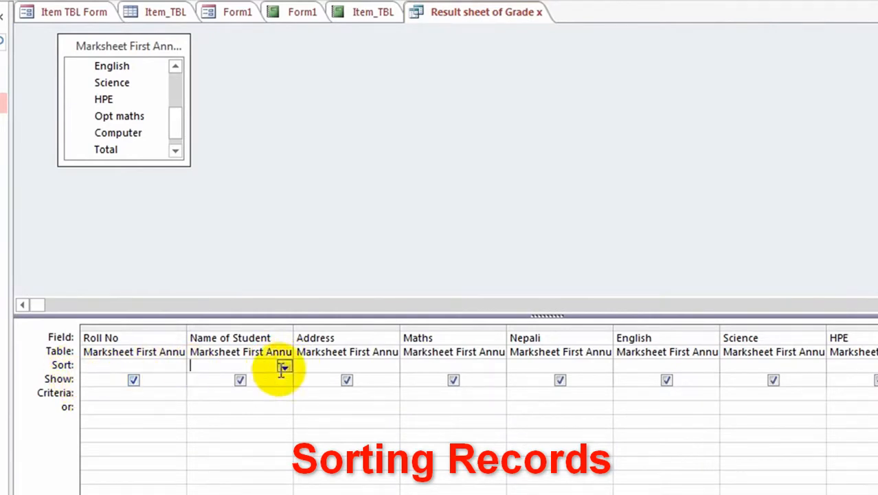
left_click(284, 367)
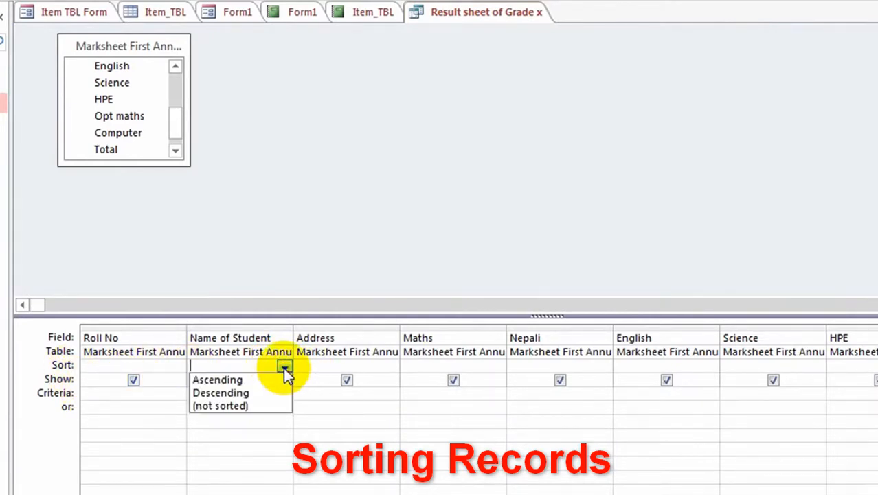
left_click(237, 380)
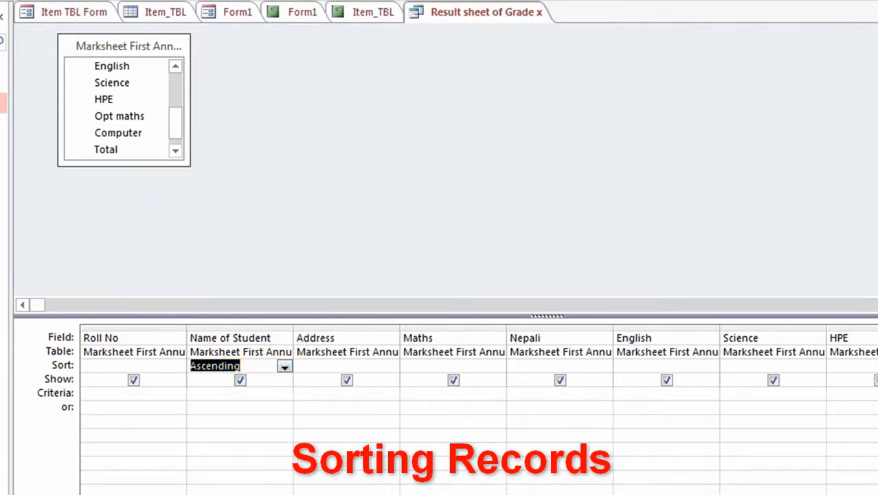
Run the query and check the alphabetical order of the student names
left_click(11, 47)
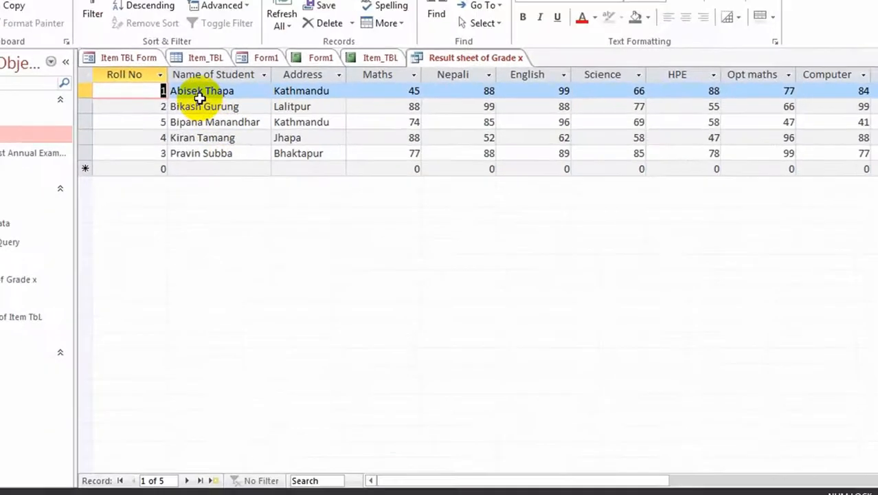
left_click_drag(234, 125, 229, 180)
left_click(226, 126)
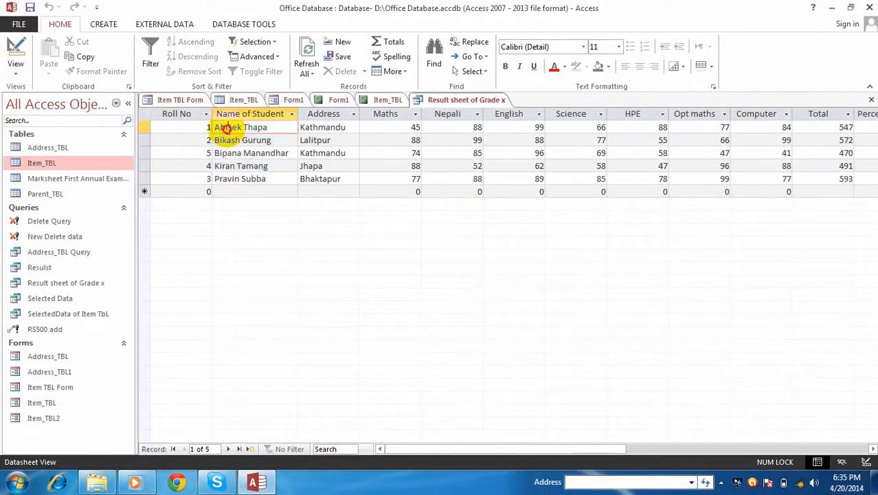
left_click(220, 141)
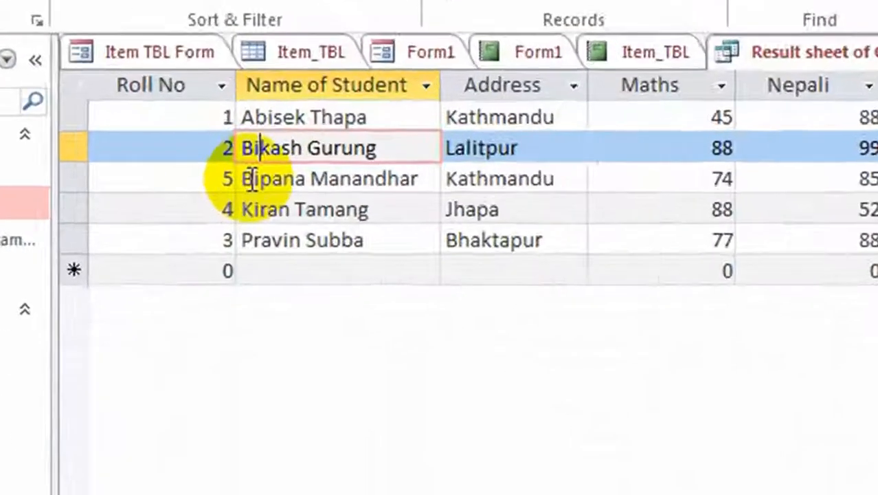
left_click(215, 154)
left_click(216, 167)
left_click(223, 178)
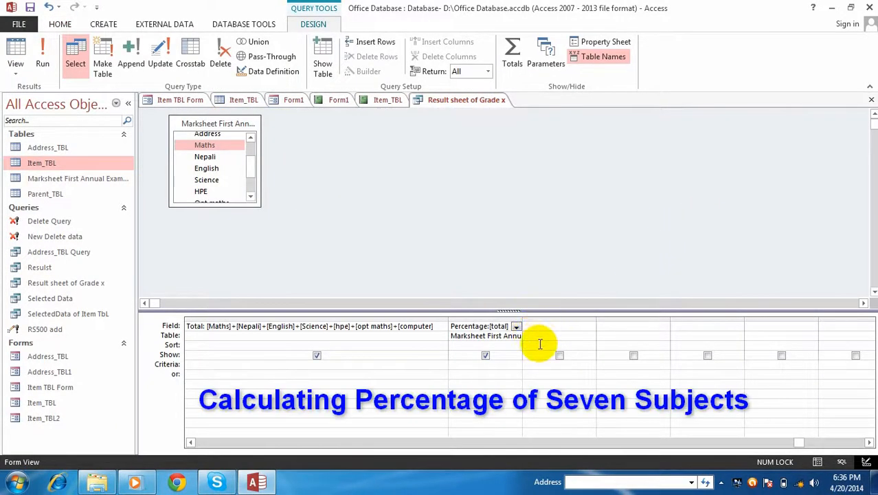
Define the Percentage field in the query as the expression Percentage:[total]/700*100, widening its column to fit
left_click(508, 326)
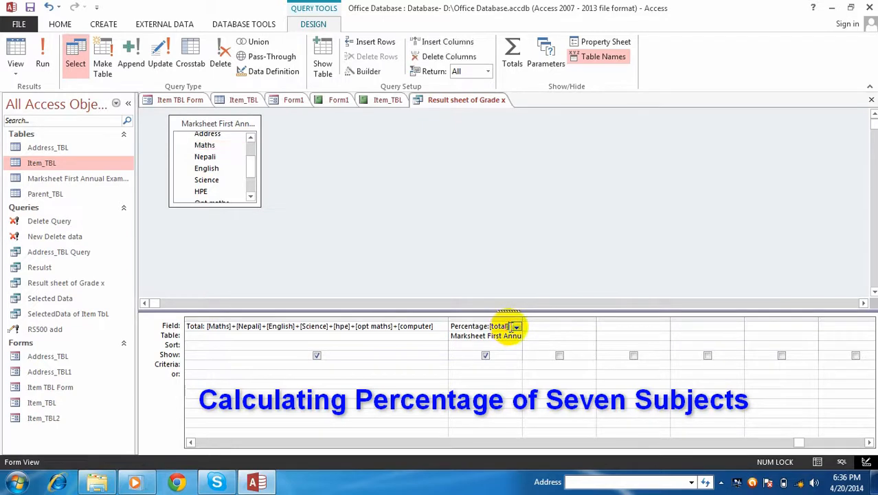
left_click_drag(521, 320, 569, 322)
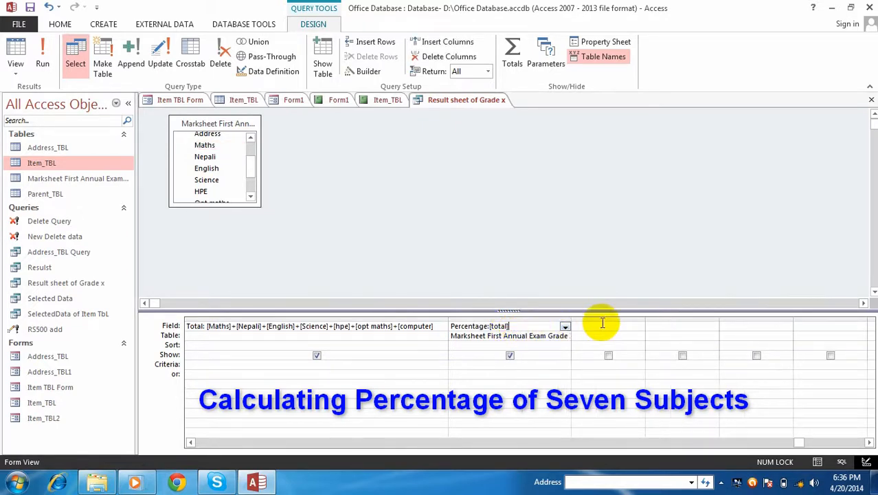
type("700*100")
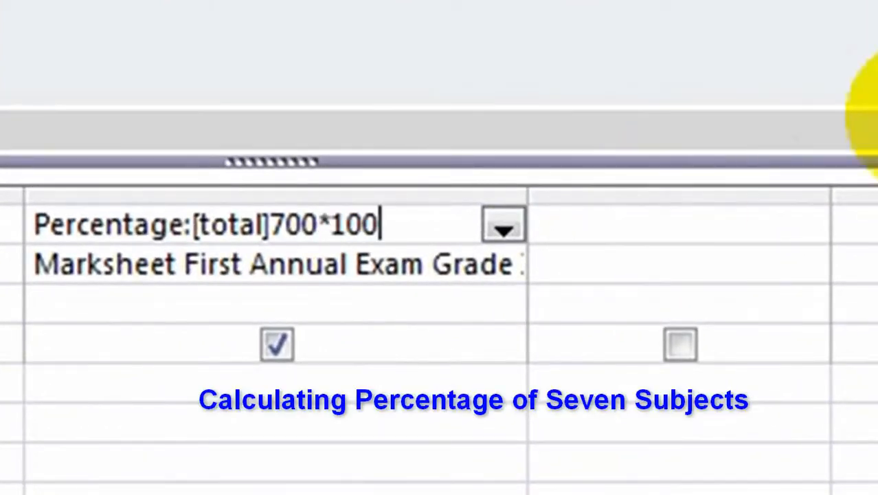
type("/")
left_click(413, 229)
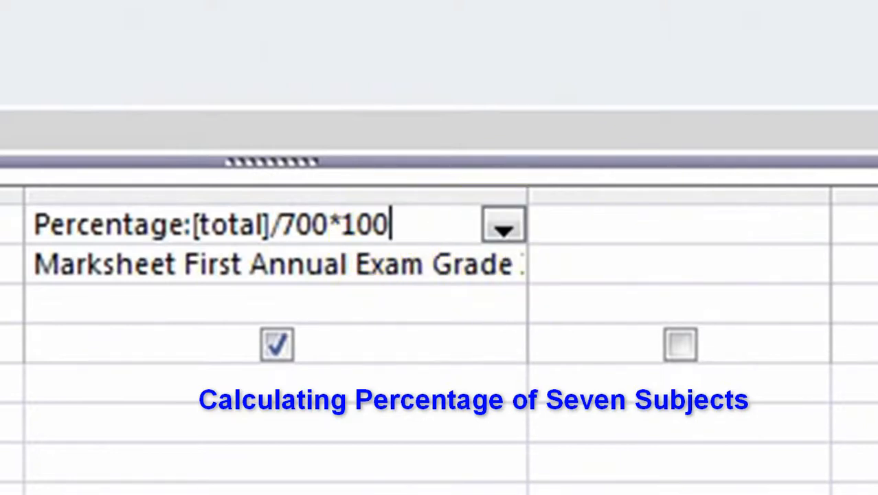
key("Tab")
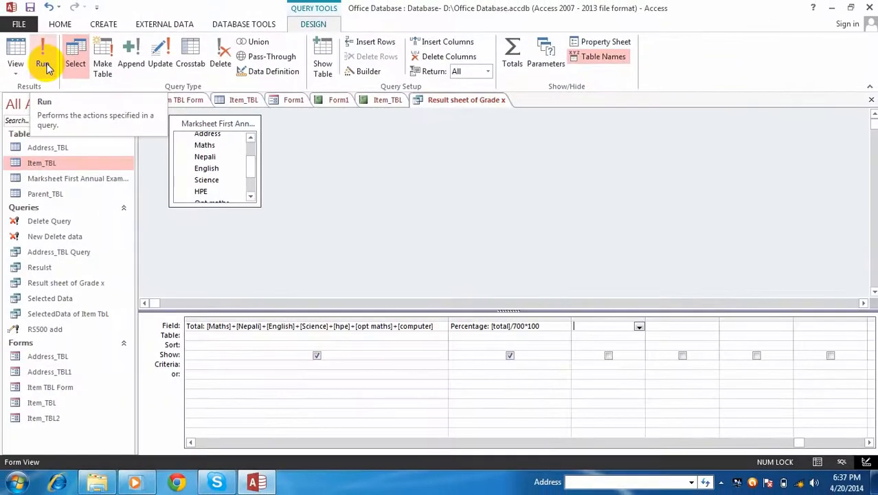
Run the query, widen the Percentage column and compare its values with the Total column
left_click(39, 58)
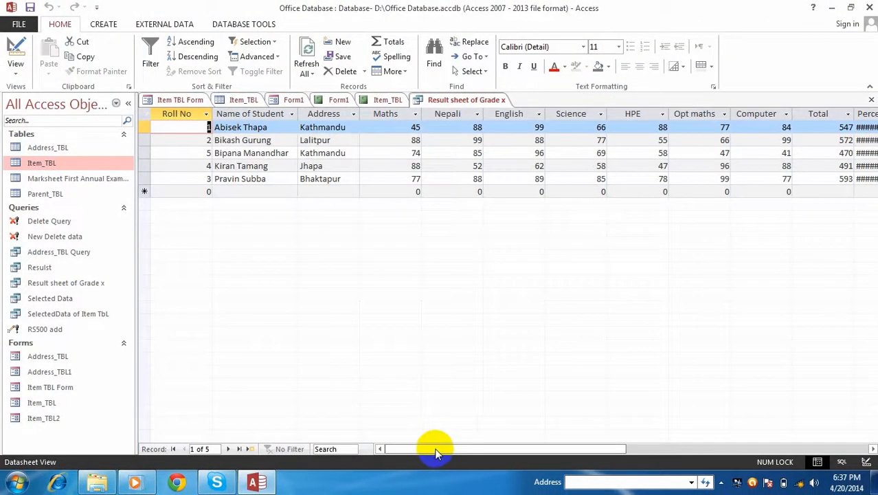
left_click_drag(435, 449, 541, 449)
left_click_drag(582, 114, 630, 114)
left_click(792, 114)
left_click(773, 56)
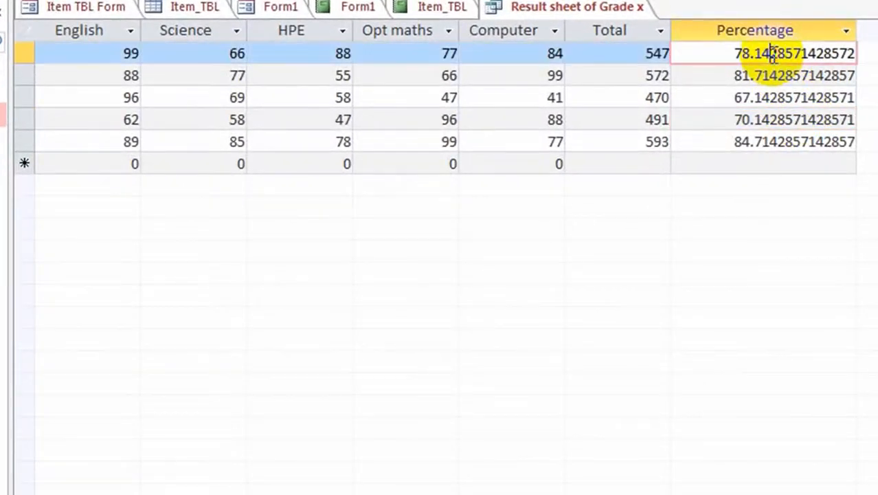
left_click(635, 55)
left_click(758, 69)
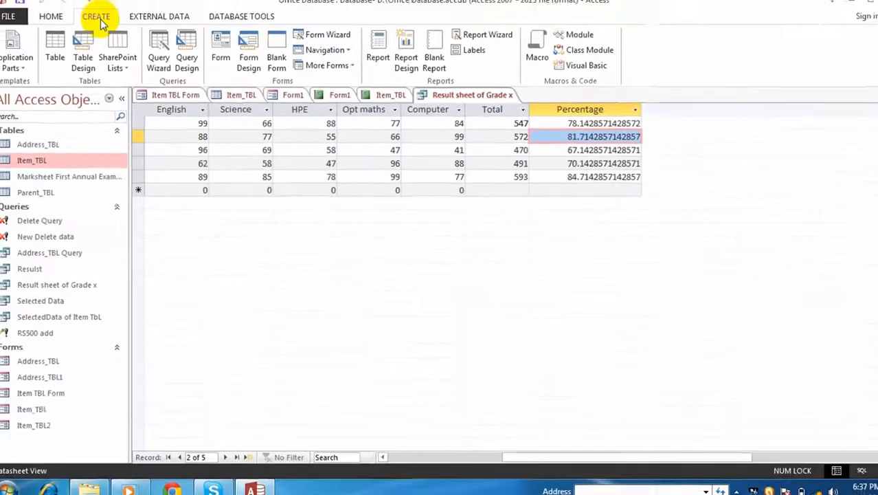
Create a form based on the Result sheet of Grade x query, saving the query changes
left_click(226, 55)
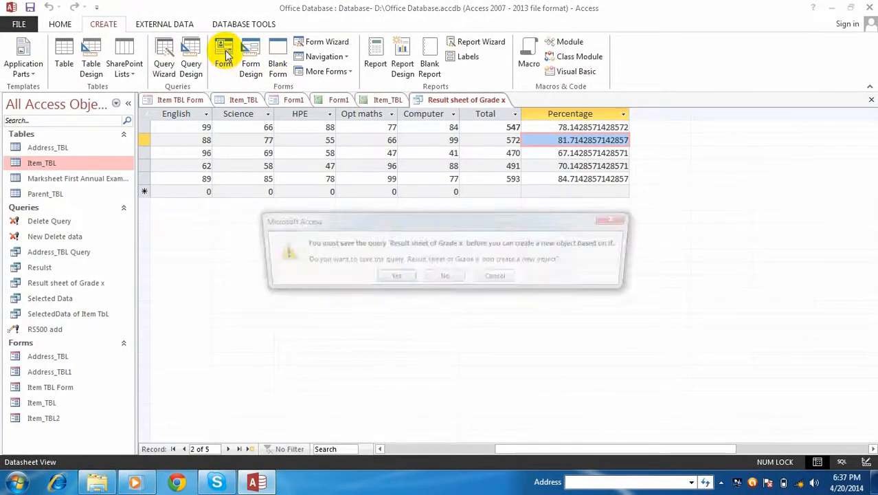
left_click(395, 279)
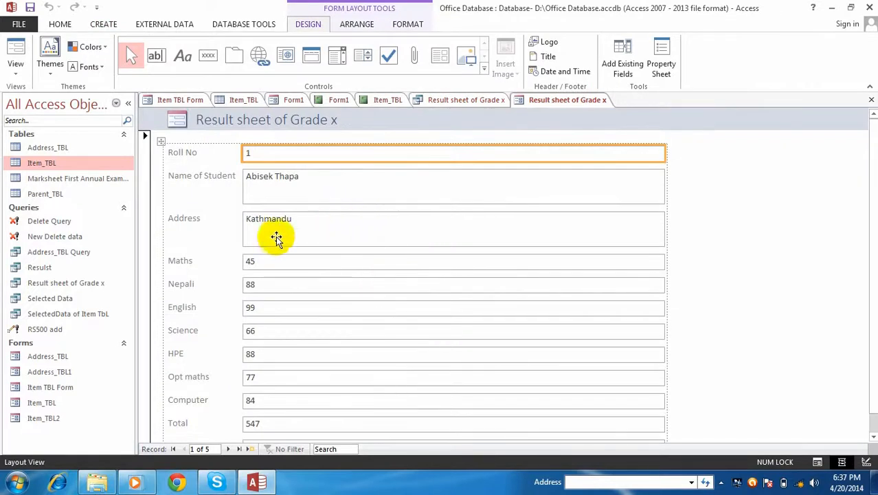
left_click(62, 184)
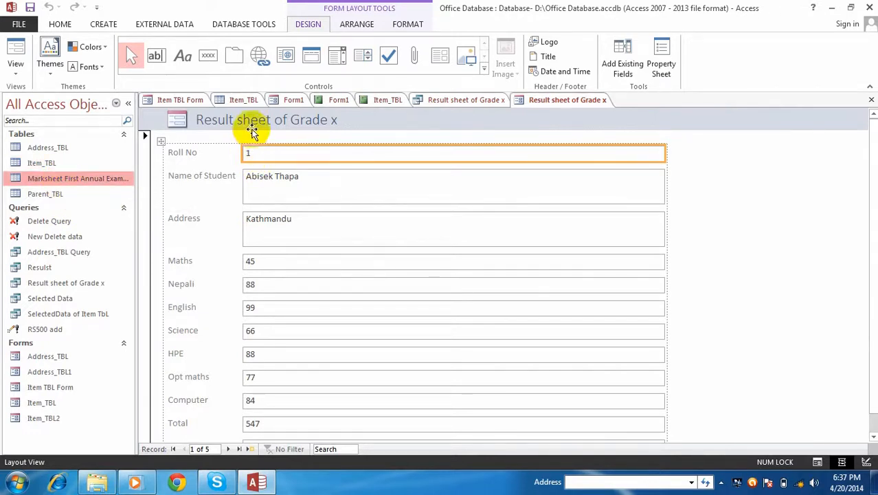
left_click(300, 126)
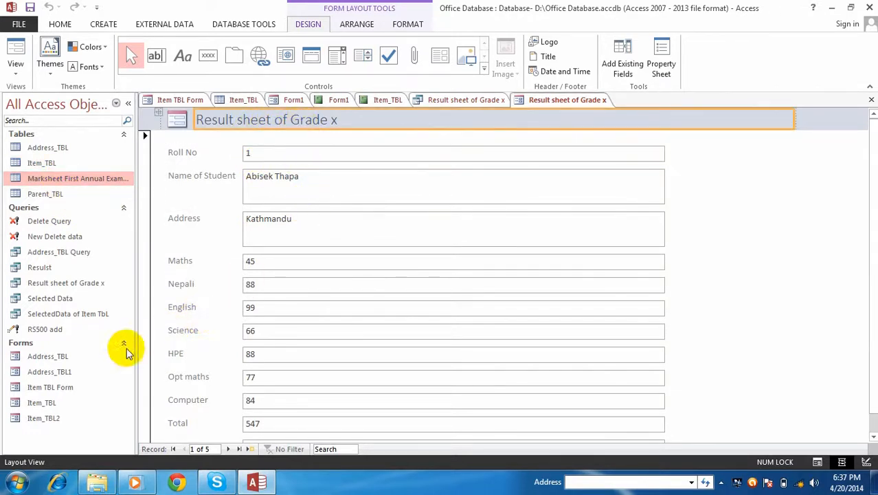
Browse the student records in the new form from the last one back to the first
left_click(239, 449)
left_click(241, 449)
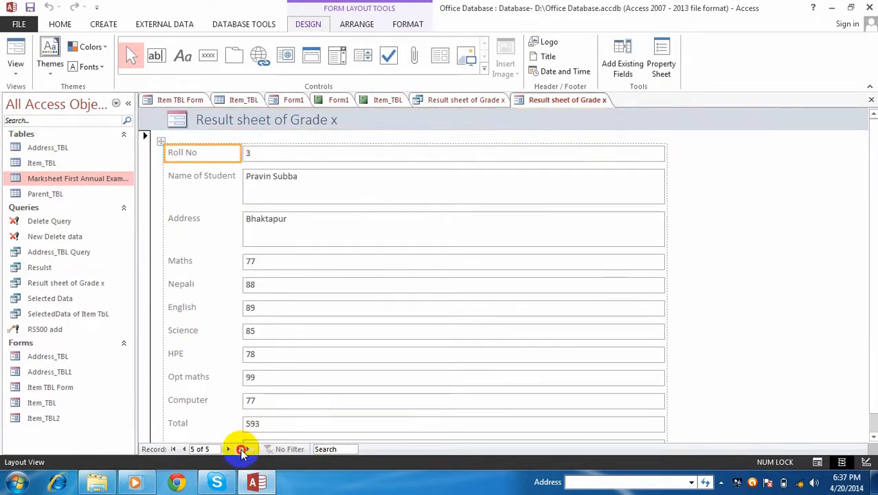
left_click(184, 449)
left_click(186, 449)
left_click(186, 450)
left_click(185, 449)
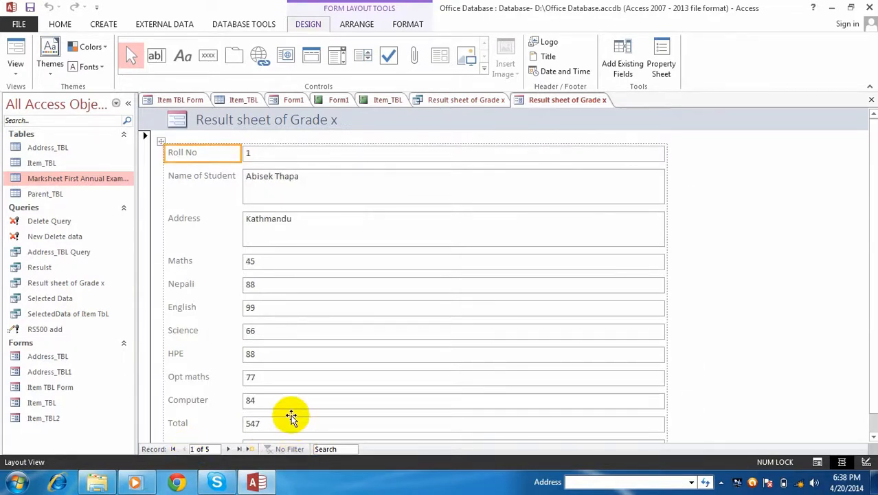
Start a new record in Form View and enter Roll No 12, the student's name and the address
left_click(250, 449)
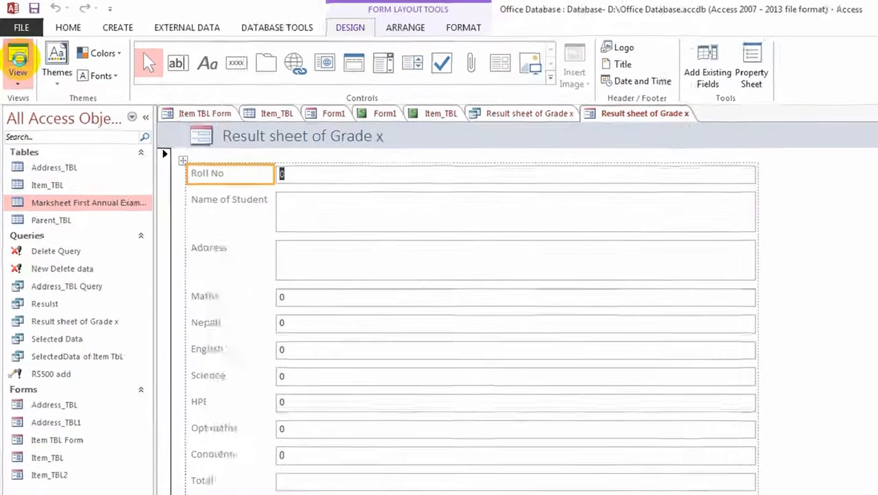
left_click(18, 62)
left_click(279, 174)
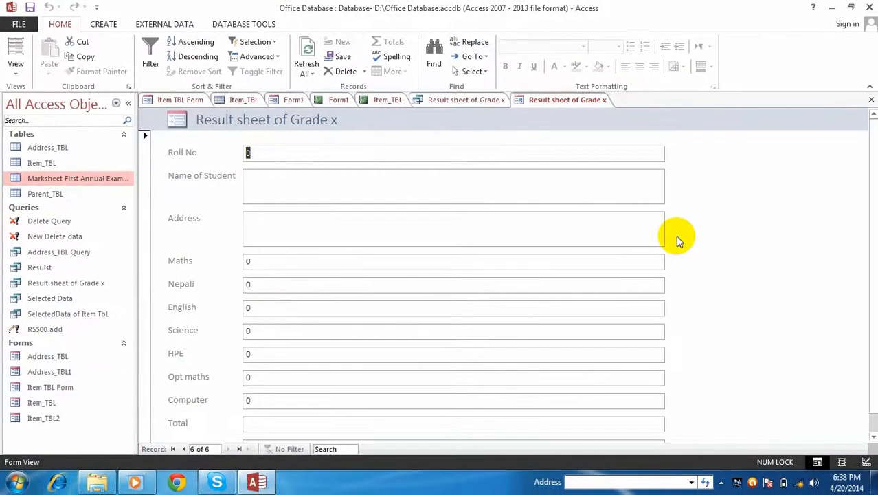
type("12")
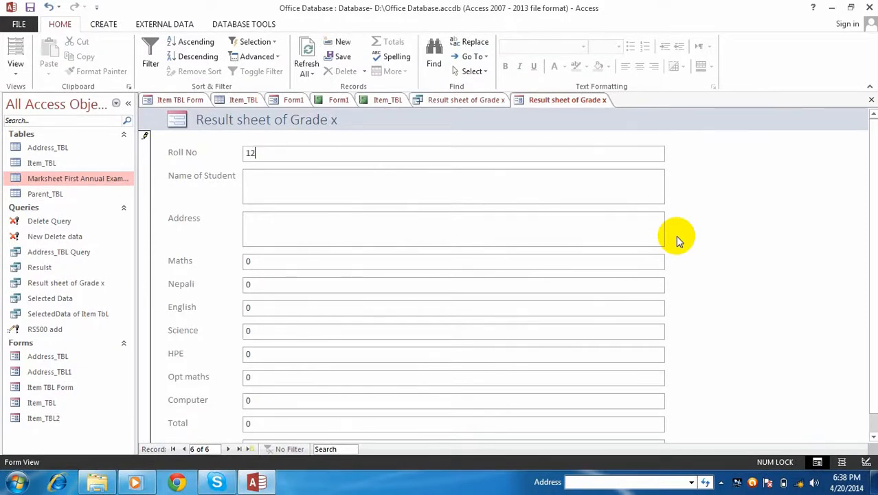
key("Tab")
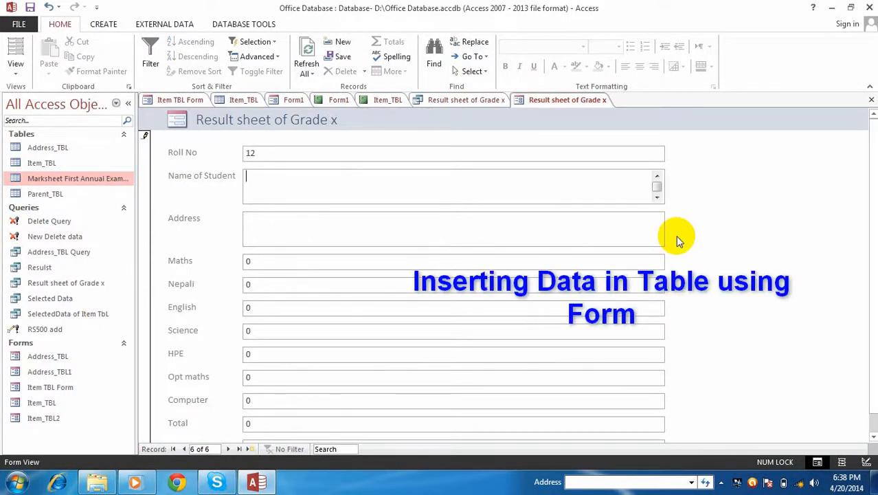
type("Shiva Thapa")
key("Tab")
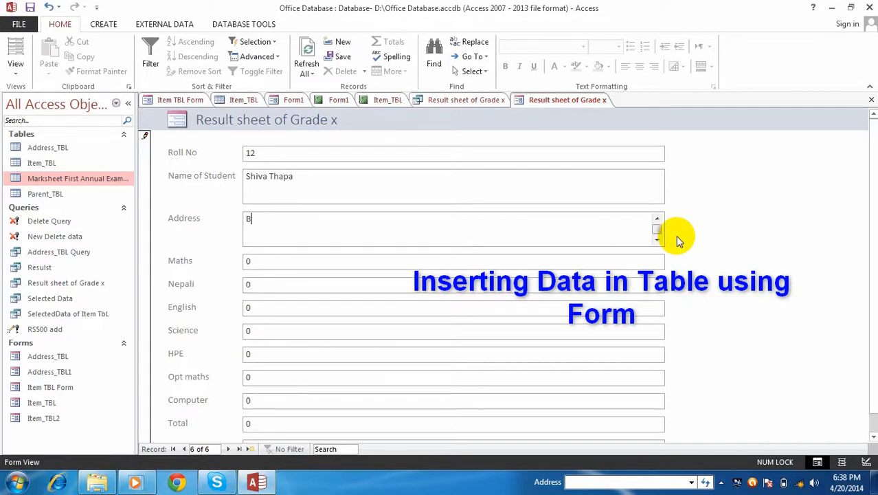
key("Tab")
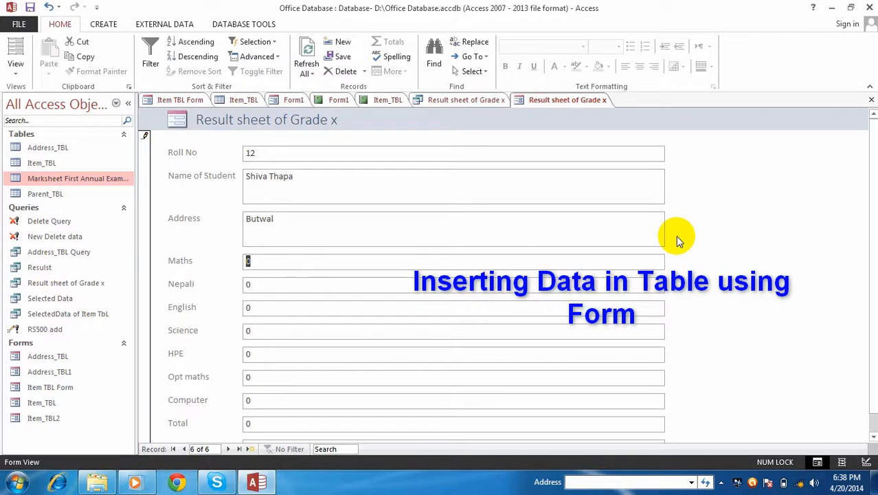
Enter the marks Maths 78, Nepali 96, English 77, Science 55, HPE 66, Opt maths 58 and Computer 99, and check the Percentage field
type("78")
key("Tab")
type("96")
key("Tab")
type("77")
key("Tab")
type("66")
key("Tab")
type("5")
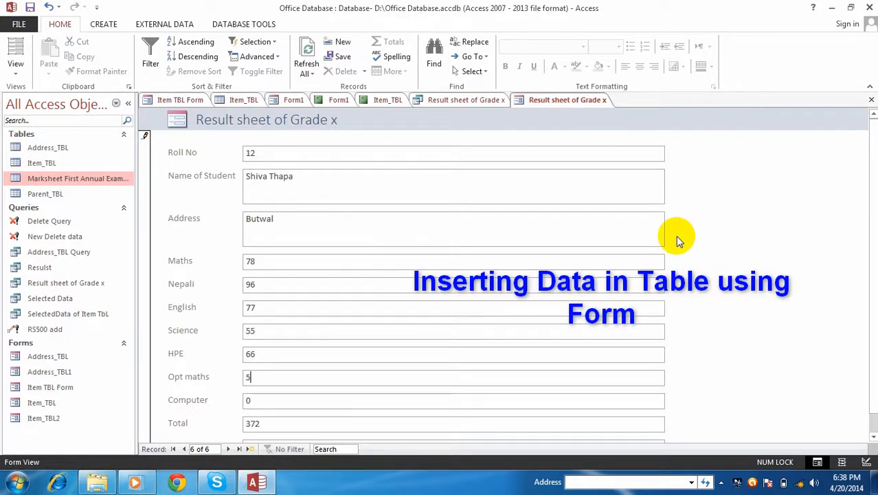
key("Tab")
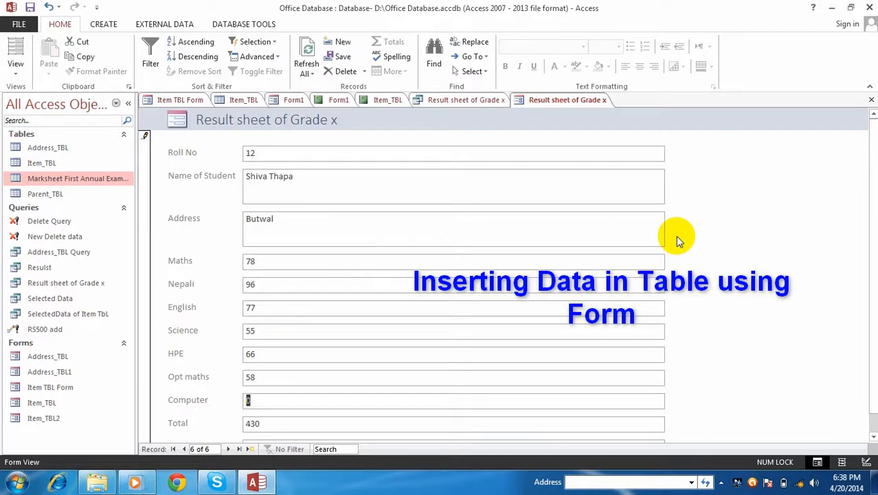
type("99")
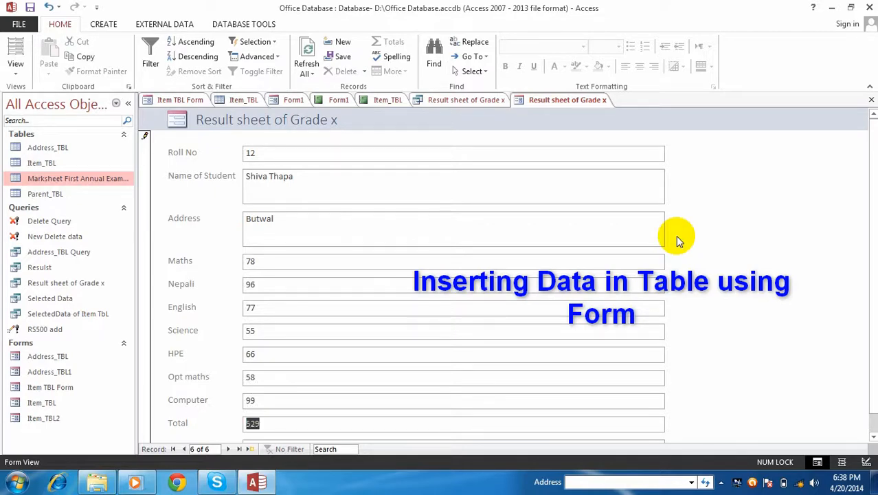
left_click(873, 437)
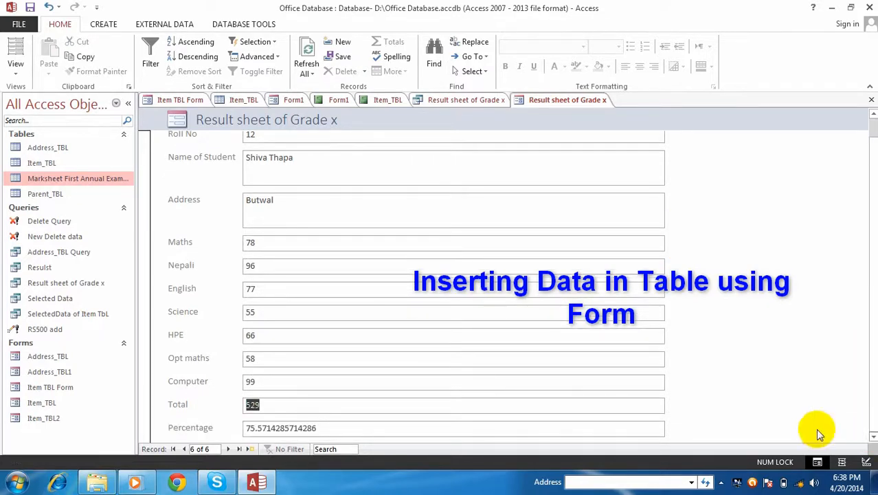
left_click(315, 427)
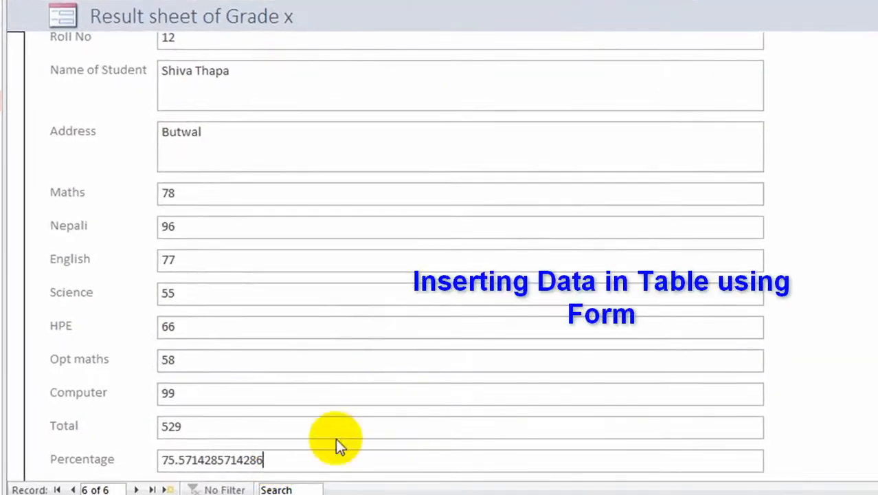
Go to a new blank record in the form, and create a report based on the Result sheet of Grade x query
left_click(168, 490)
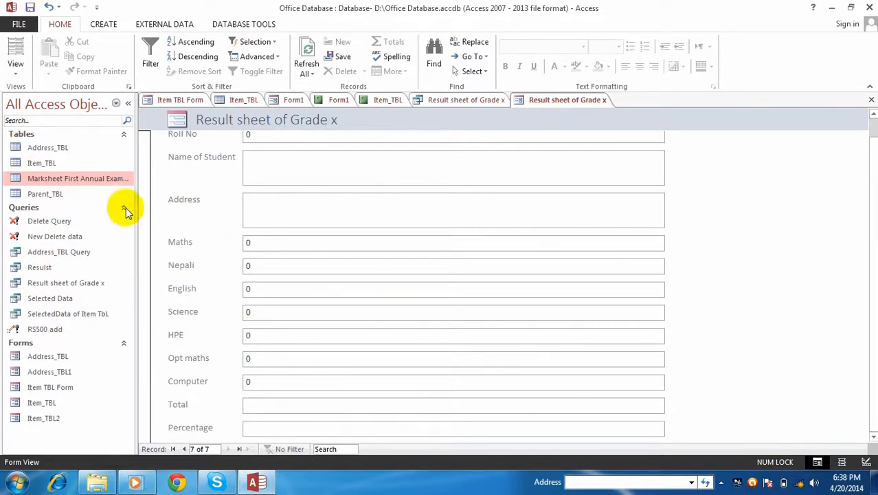
left_click(63, 284)
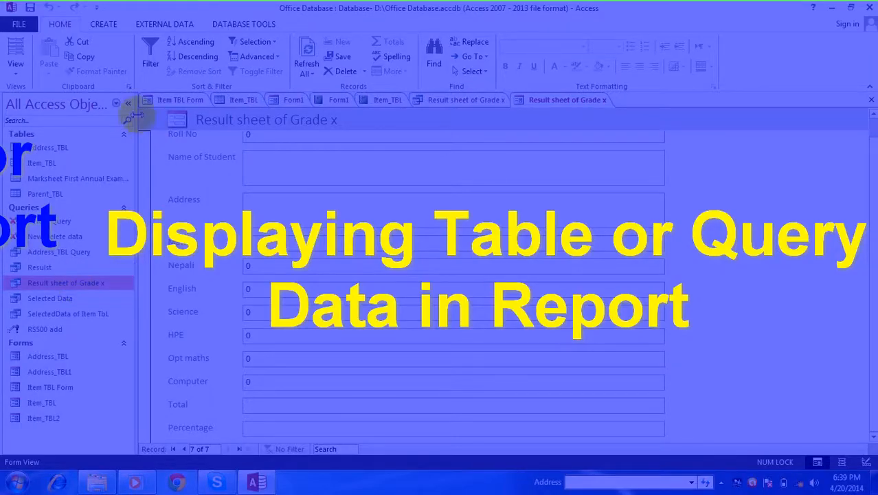
left_click(106, 28)
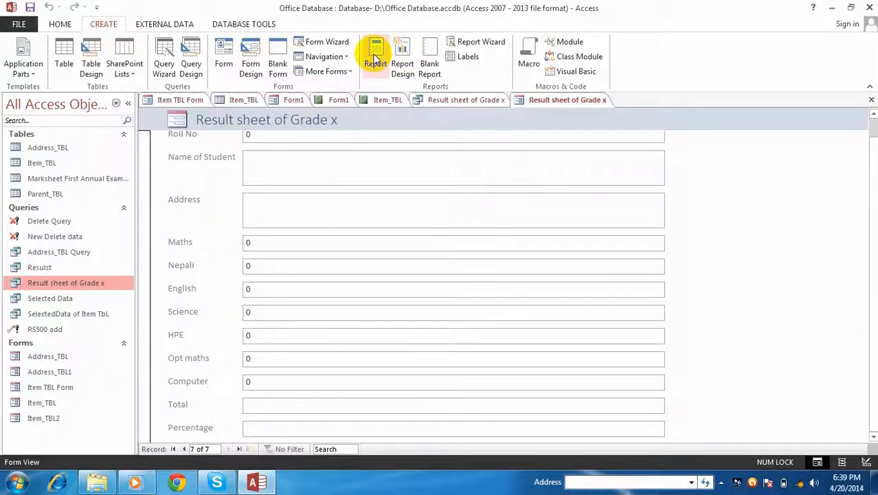
left_click(375, 57)
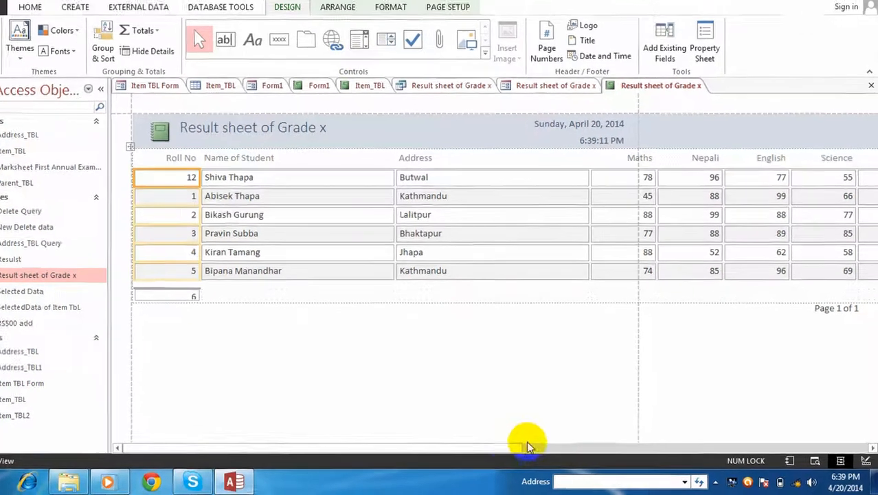
Widen the report's Percentage column so that its values fit
left_click_drag(483, 450, 529, 450)
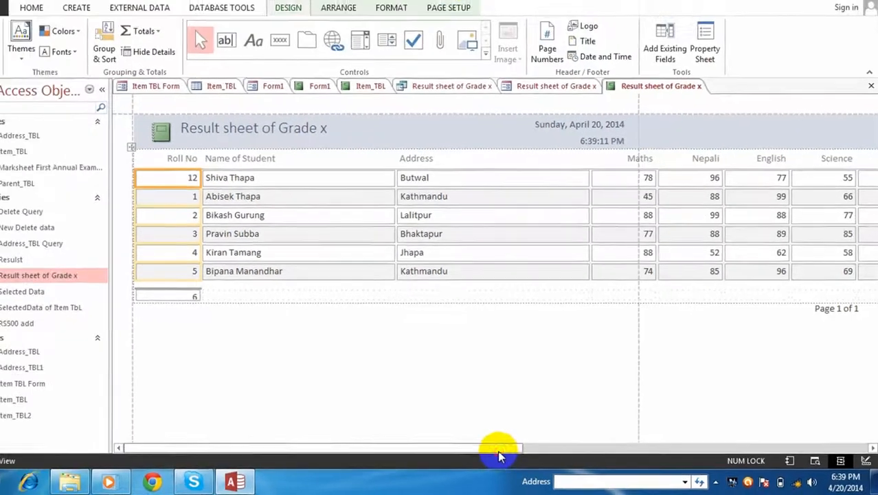
left_click_drag(499, 451, 722, 455)
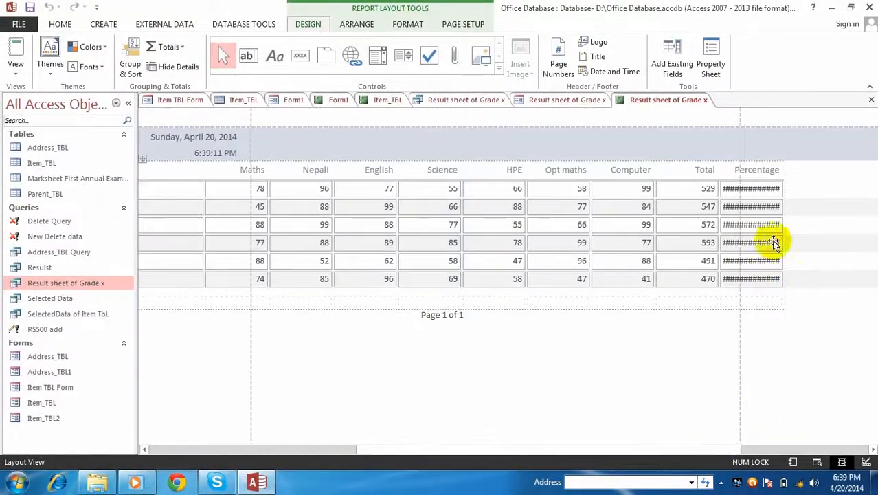
left_click(783, 168)
left_click_drag(784, 168, 833, 169)
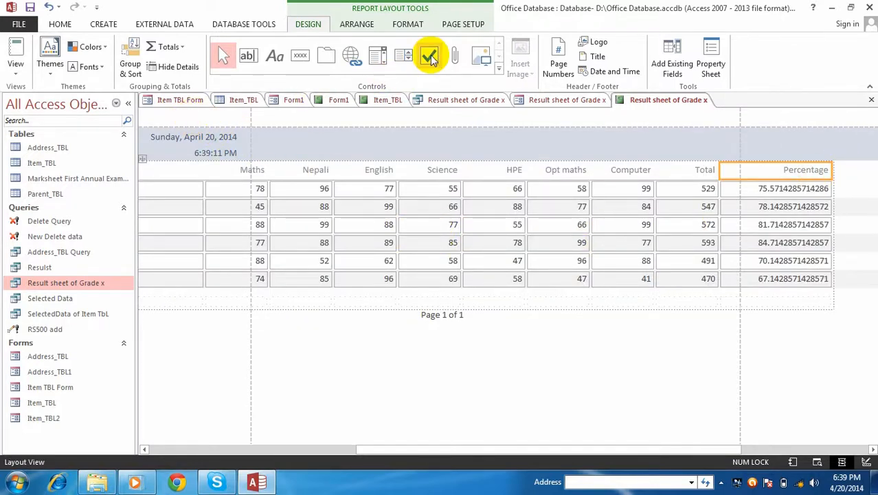
Place a label in the report header beside the report title
left_click_drag(367, 450, 272, 454)
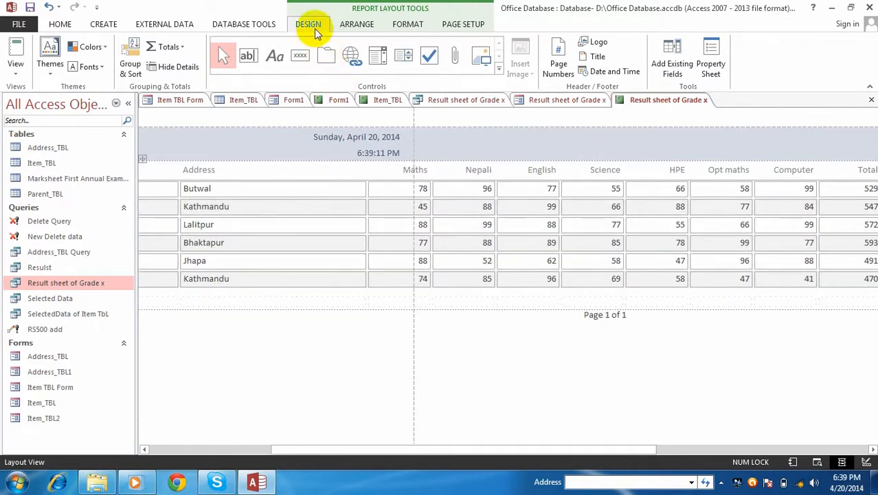
left_click_drag(304, 451, 197, 448)
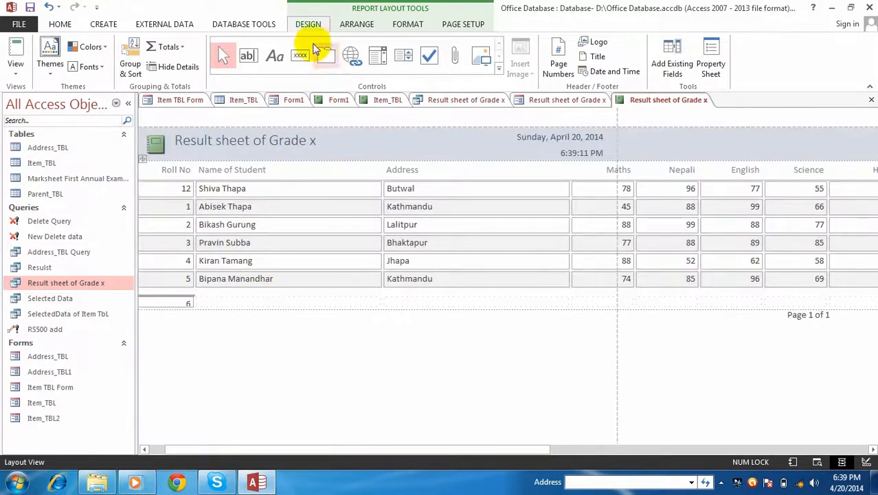
left_click(275, 57)
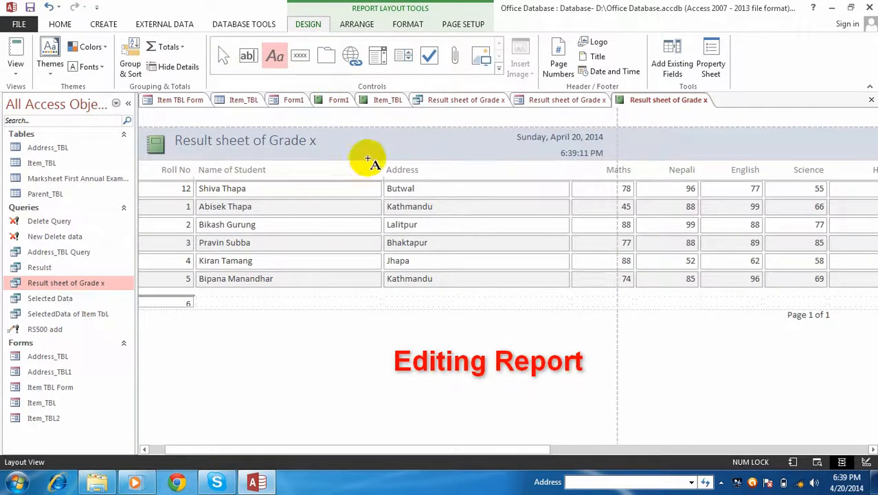
left_click(462, 149)
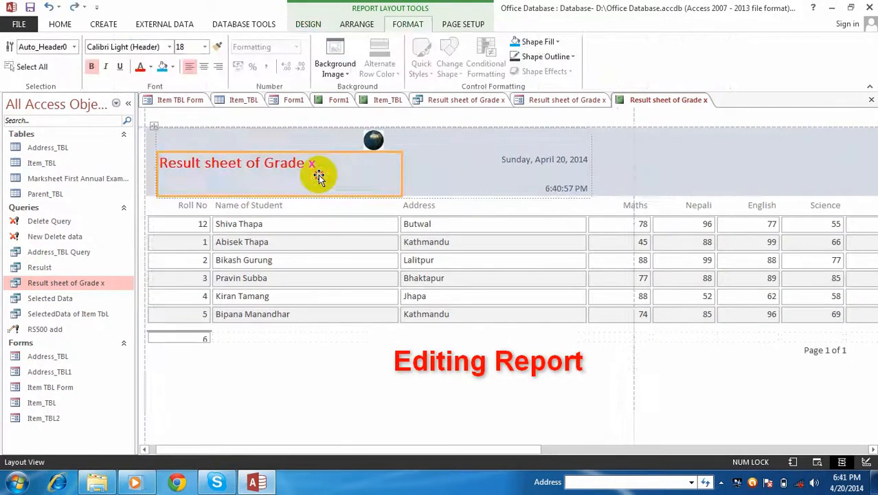
Replace the report title with "Mount Valley Secondary School, Kathmandu,"
left_click(318, 175)
left_click_drag(320, 163, 125, 170)
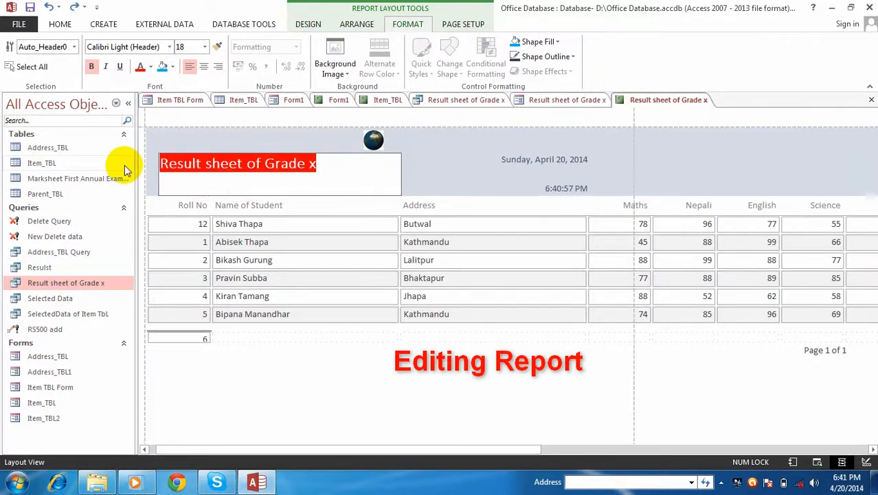
type("Mou")
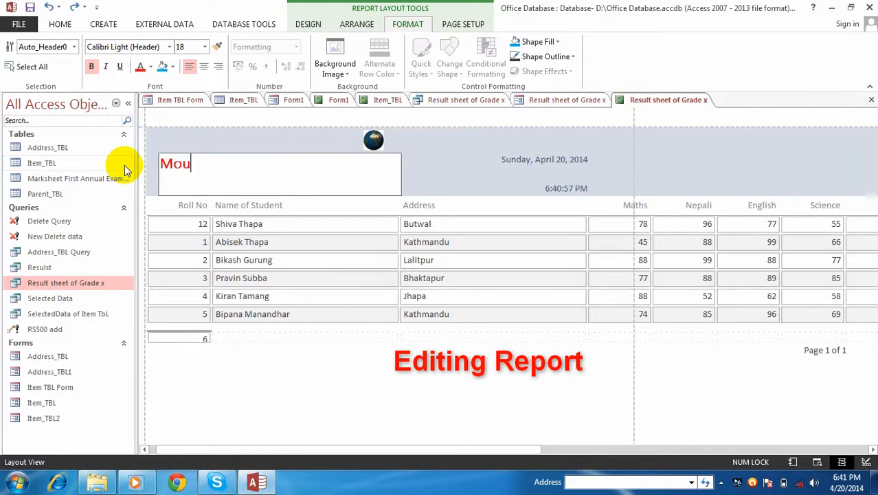
type("nt Valley")
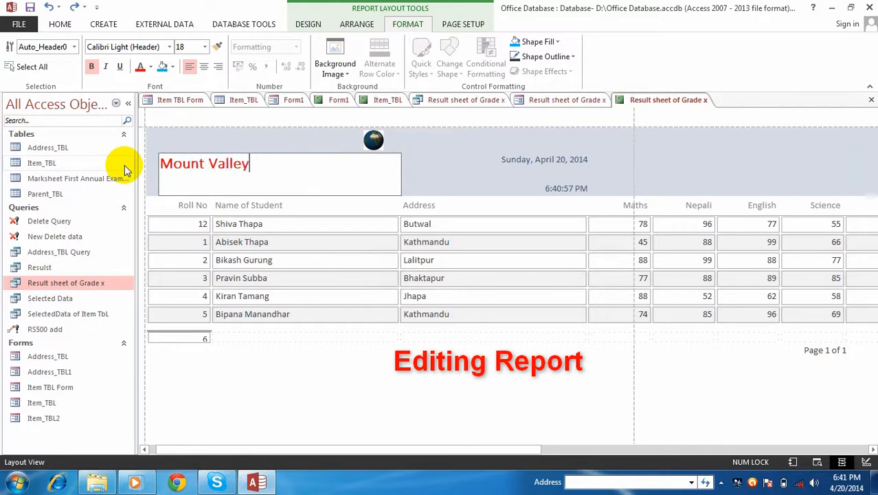
type(" Secondary Sch")
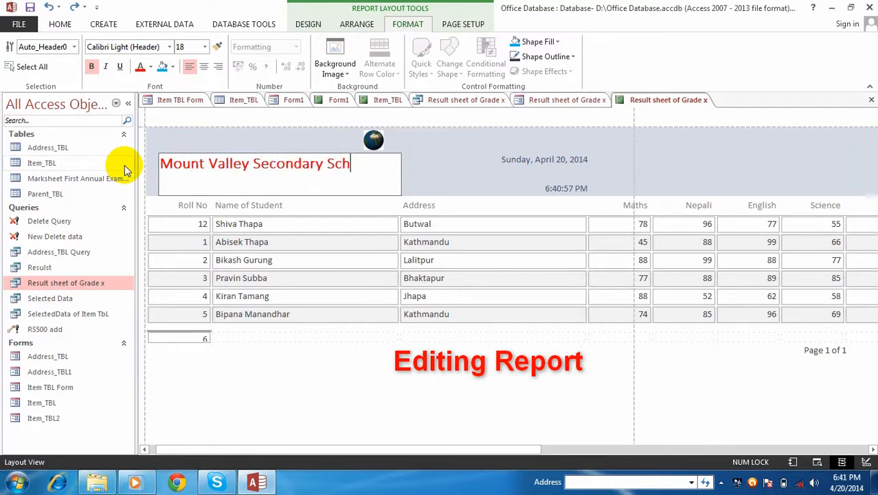
type("ool, Kathmandu")
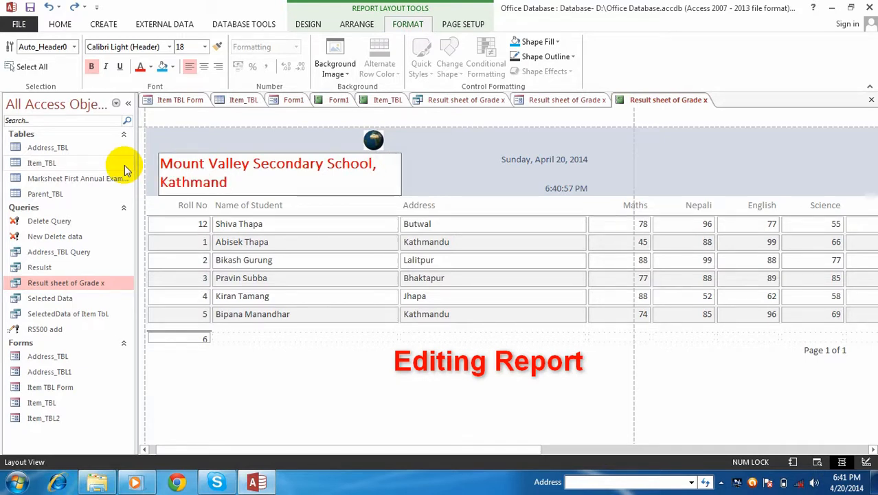
type(",")
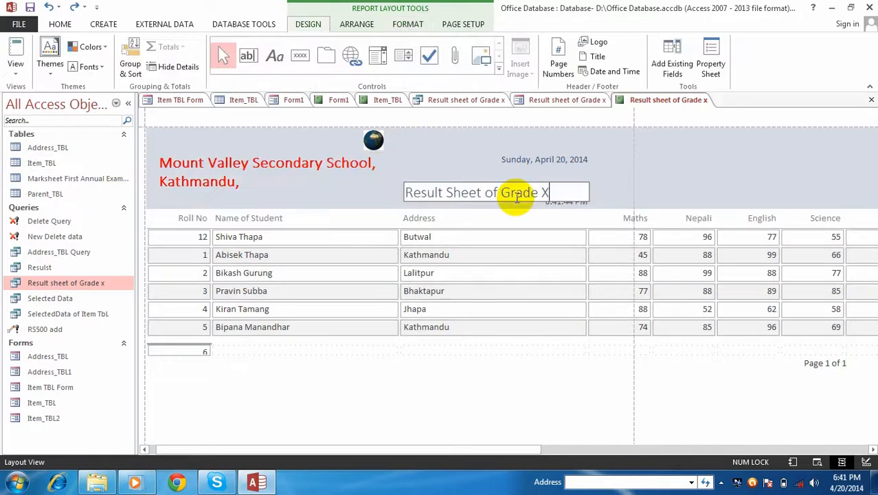
Add the year to the header label so that it reads "Result Sheet of Grade X (2071)"
type("207")
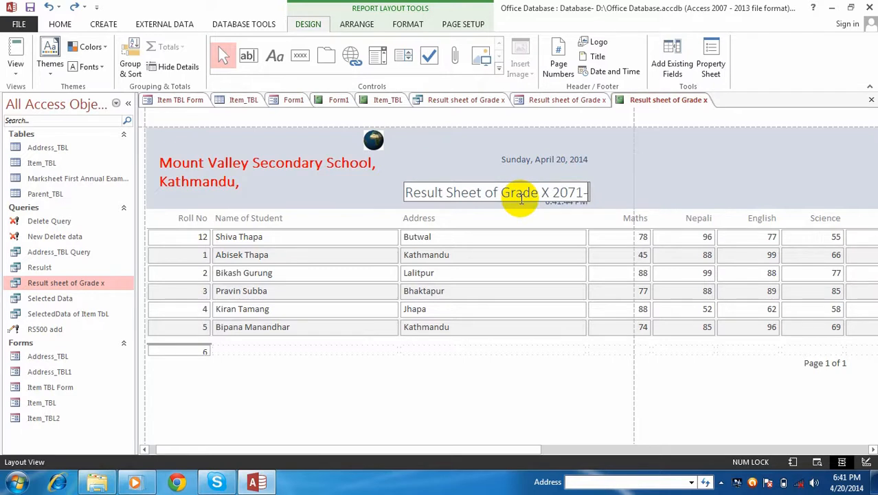
type("1 ")
type("(")
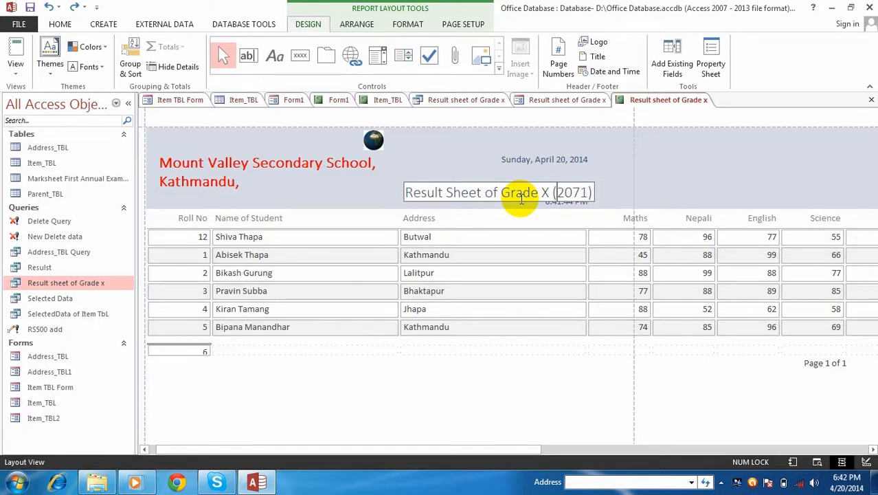
key("Return")
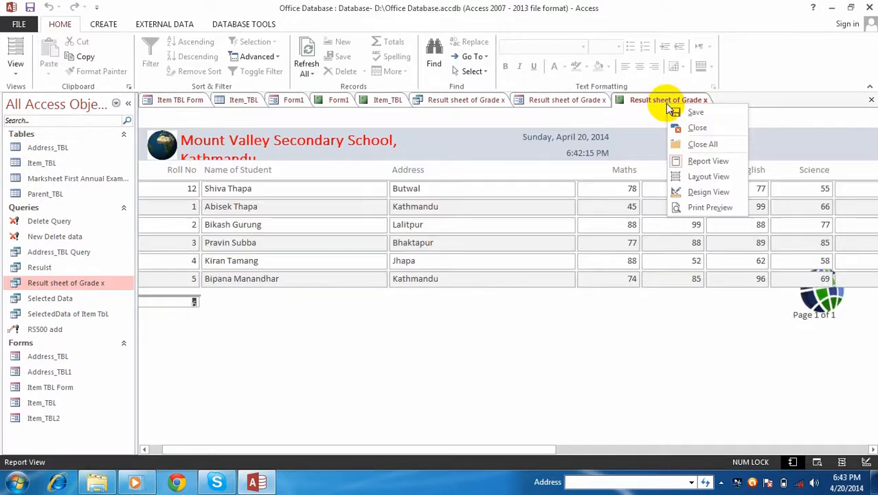
Show the report in Print Preview and print one copy of all pages with Microsoft XPS Document Writer
left_click(709, 207)
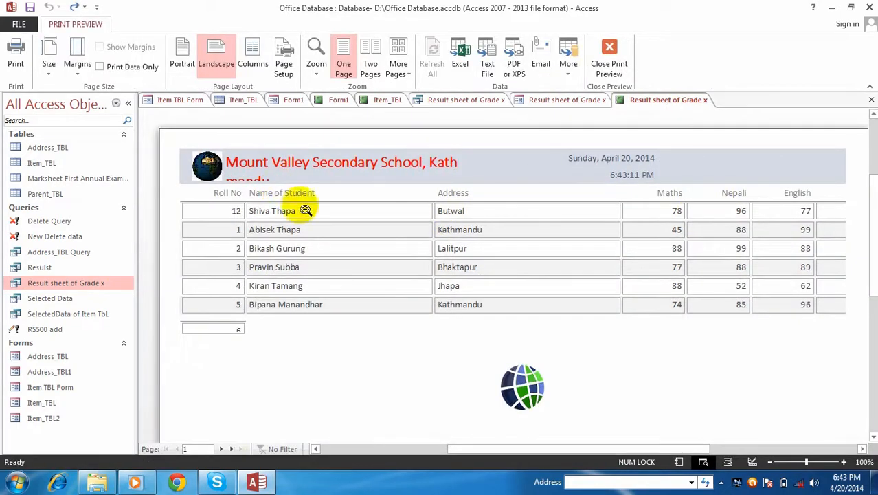
left_click(14, 55)
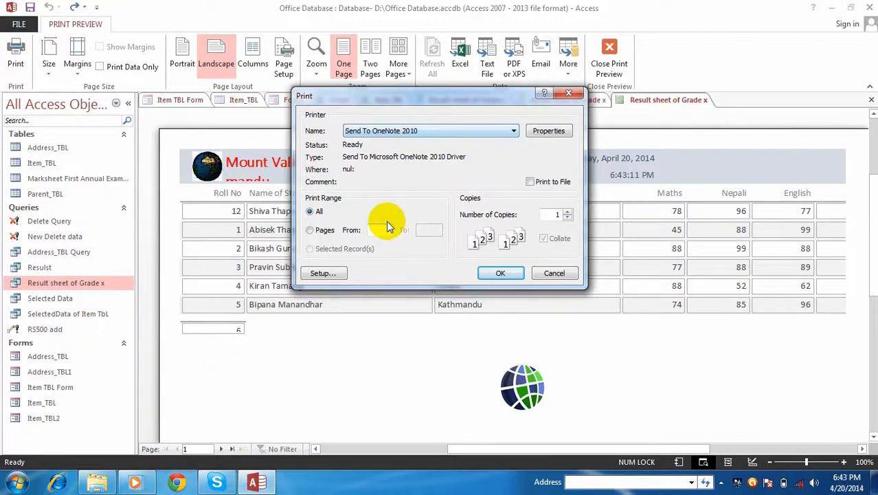
left_click(567, 211)
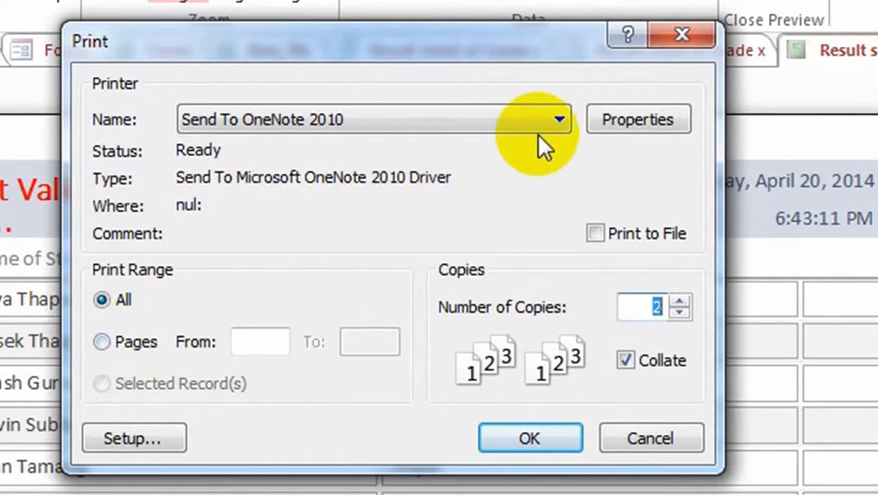
left_click(561, 121)
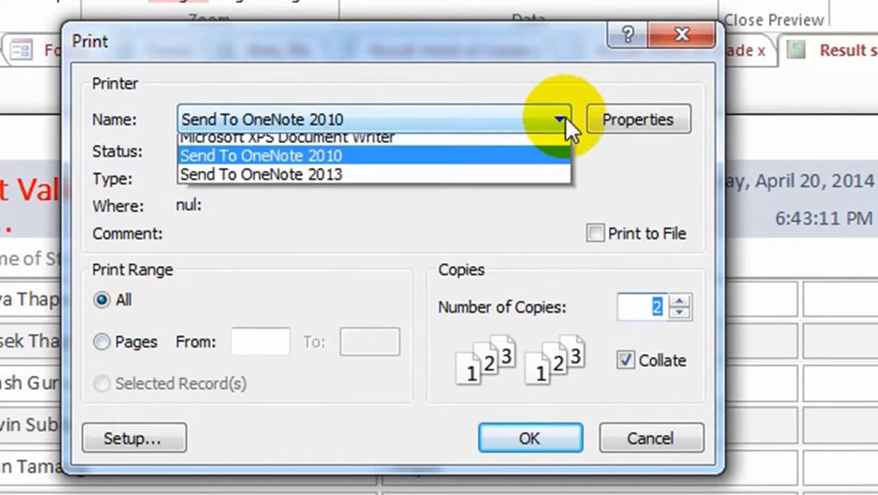
left_click(342, 145)
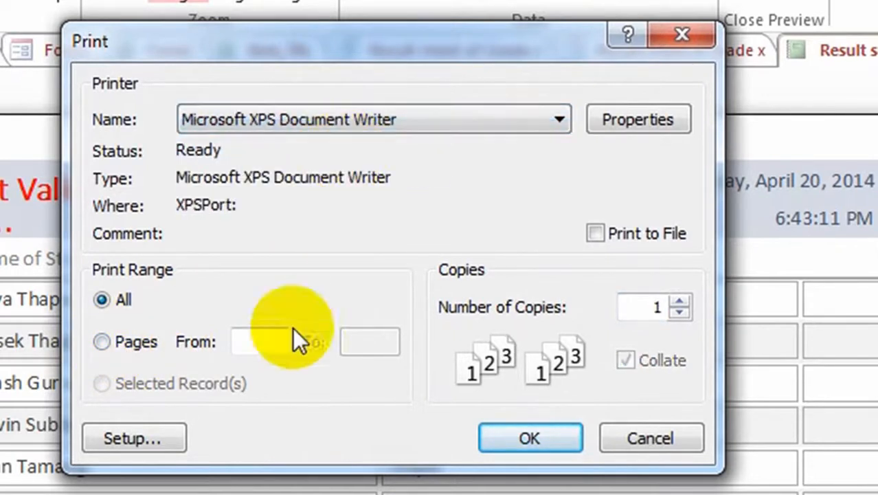
left_click(533, 441)
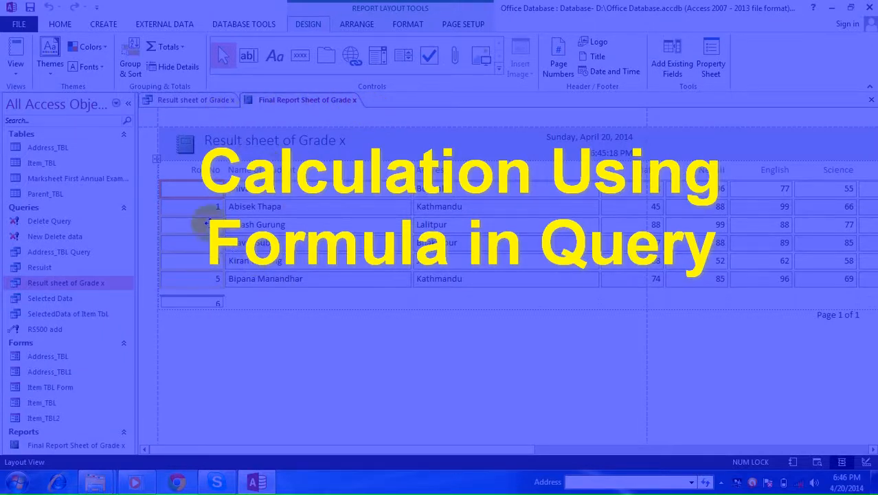
Open the Item_TBL table and examine its Total column
left_click(43, 163)
double_click(43, 164)
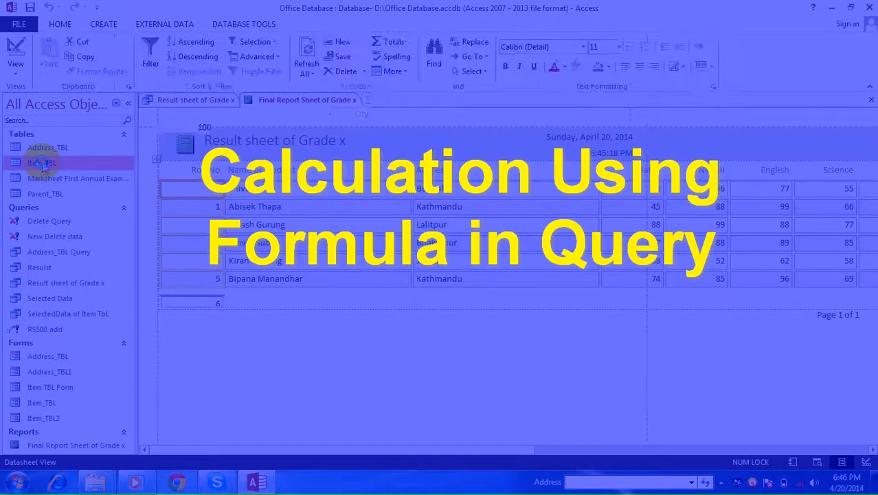
left_click(435, 154)
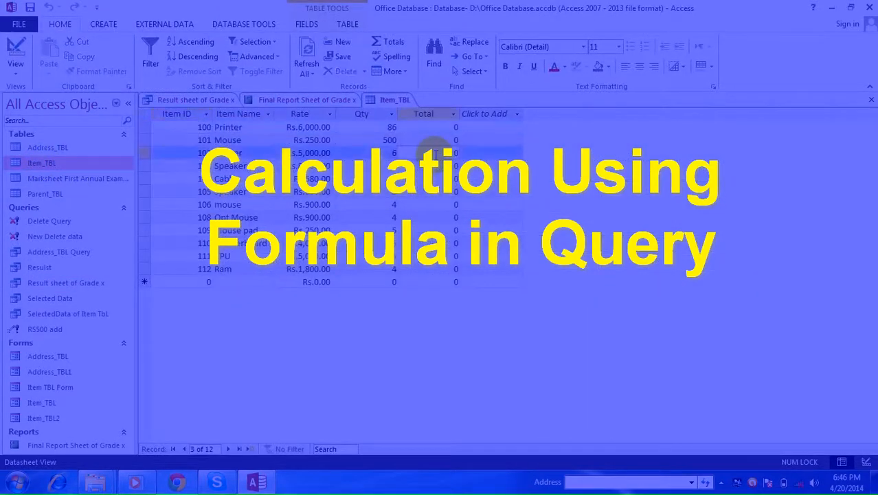
left_click(435, 120)
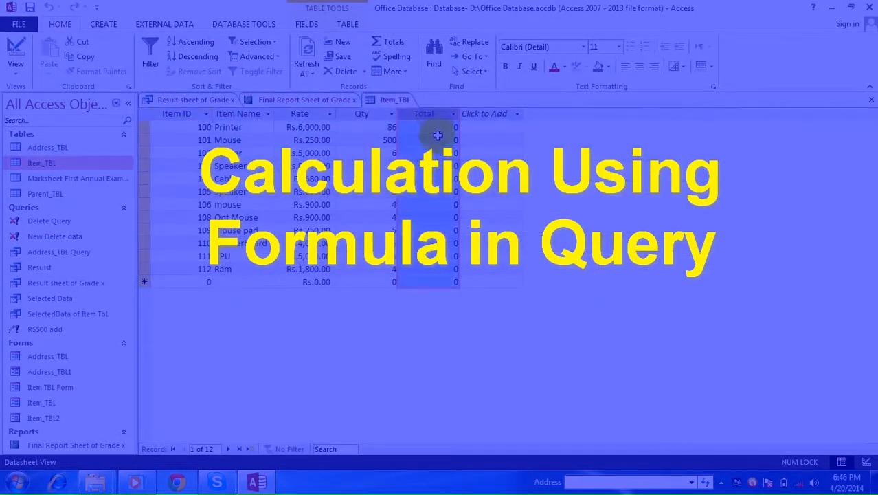
left_click(441, 151)
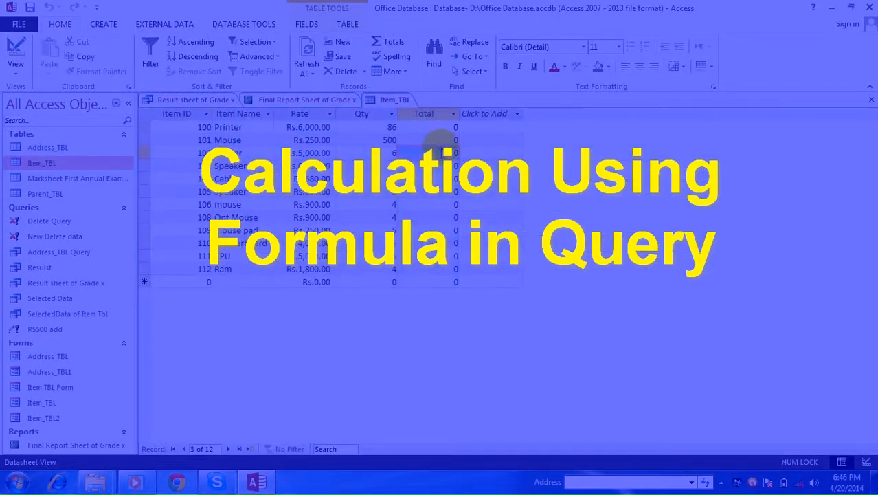
Create a new query in Design View and add the Item_TBL table to it
left_click(104, 25)
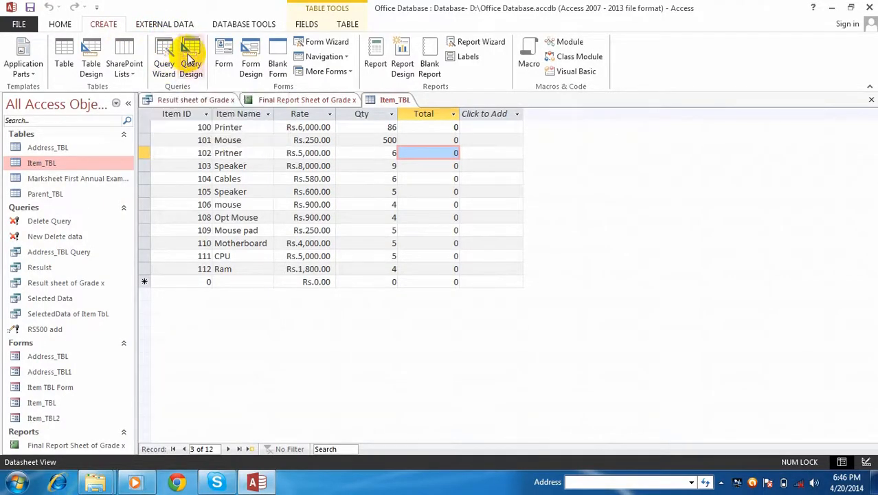
left_click(191, 62)
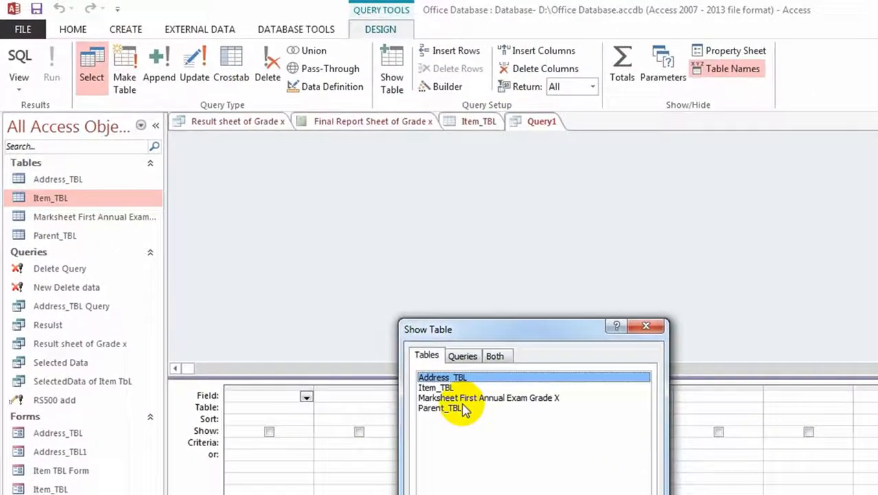
left_click(358, 318)
key("alt+a")
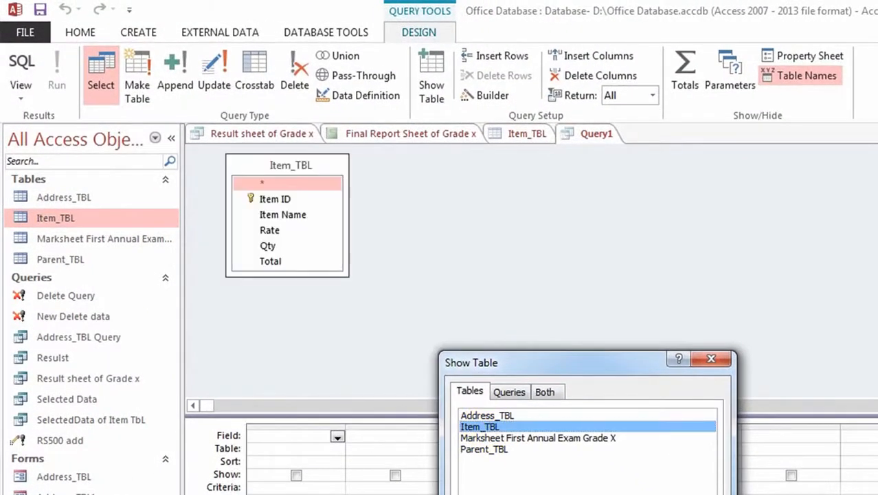
key("Escape")
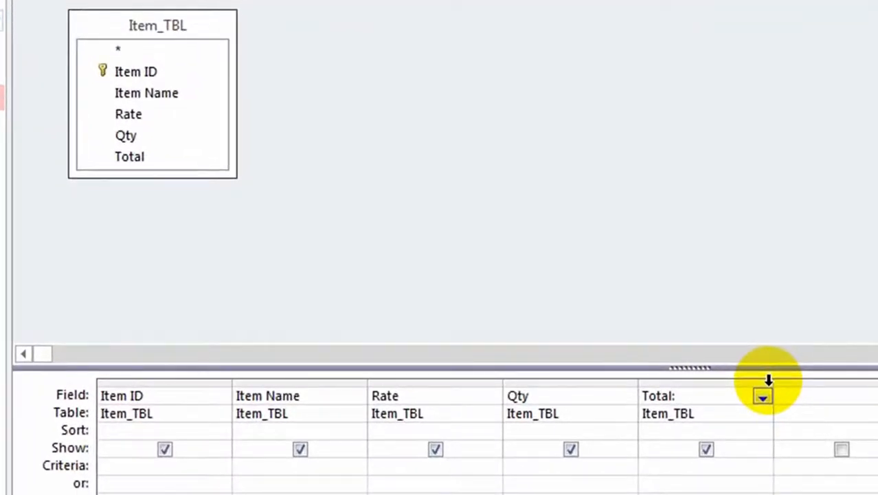
Complete the last query column's field expression as Total:[rate]*[qty] and run the query to check the Total values
type("[")
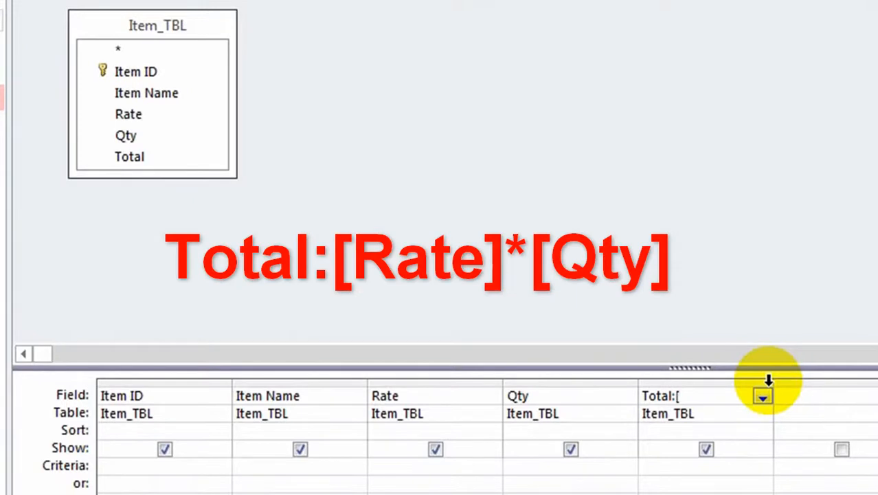
type("rate]*[qty")
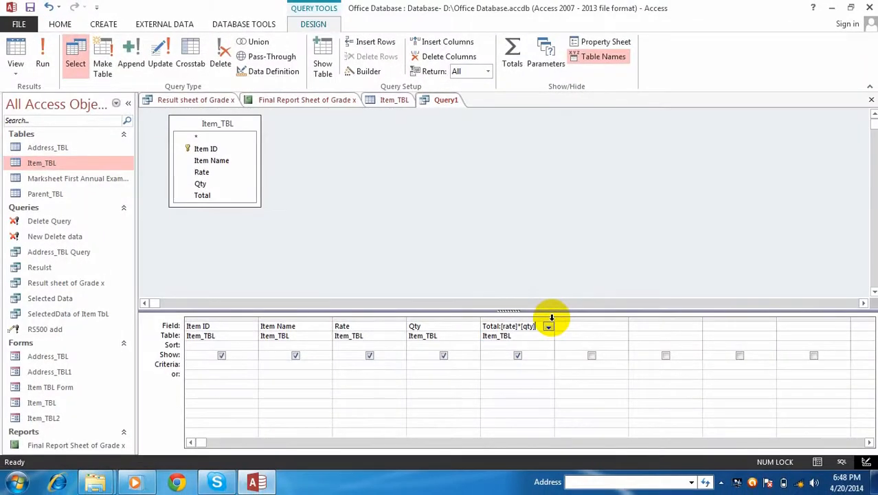
key("Return")
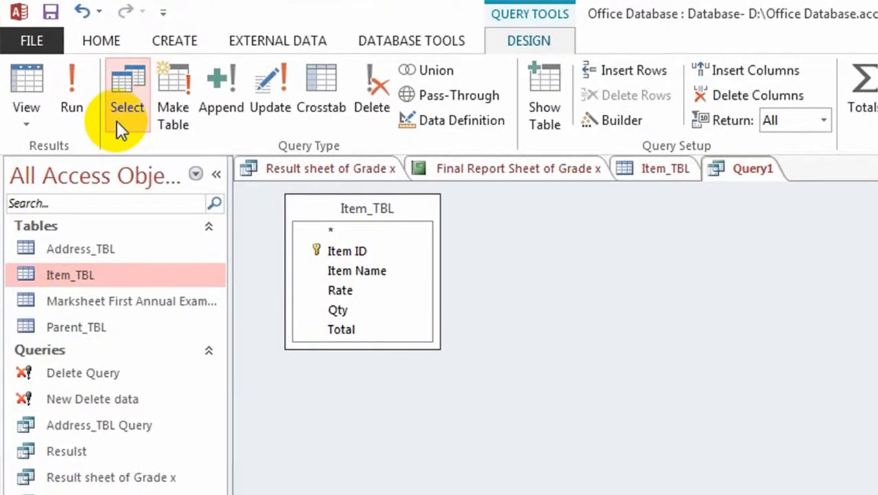
left_click(81, 100)
left_click_drag(719, 219, 737, 439)
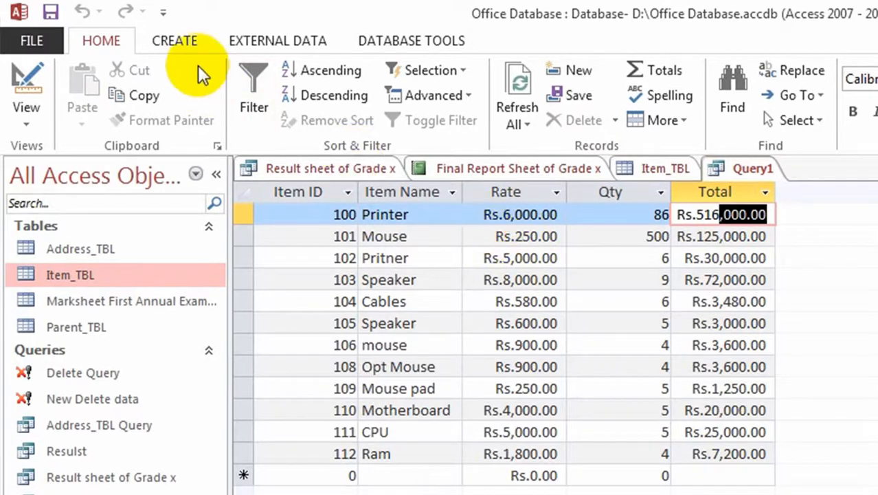
Create a form from the query, saving the query under the name sales
left_click(183, 46)
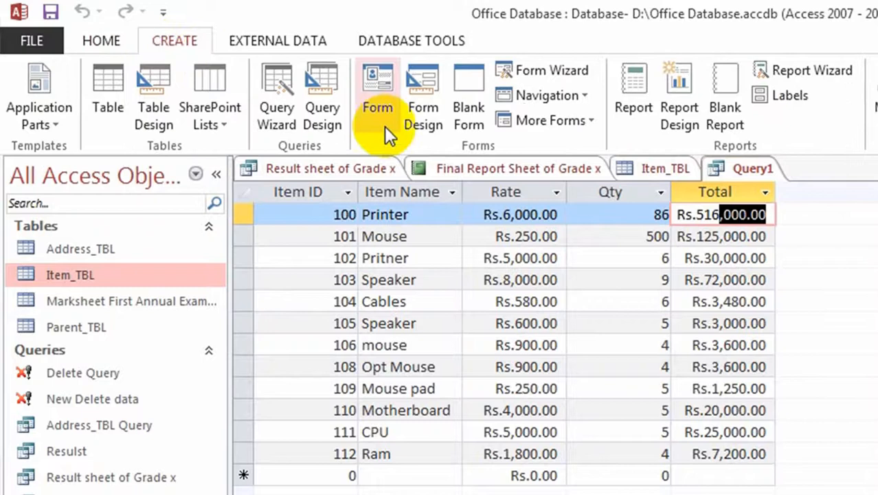
left_click(381, 84)
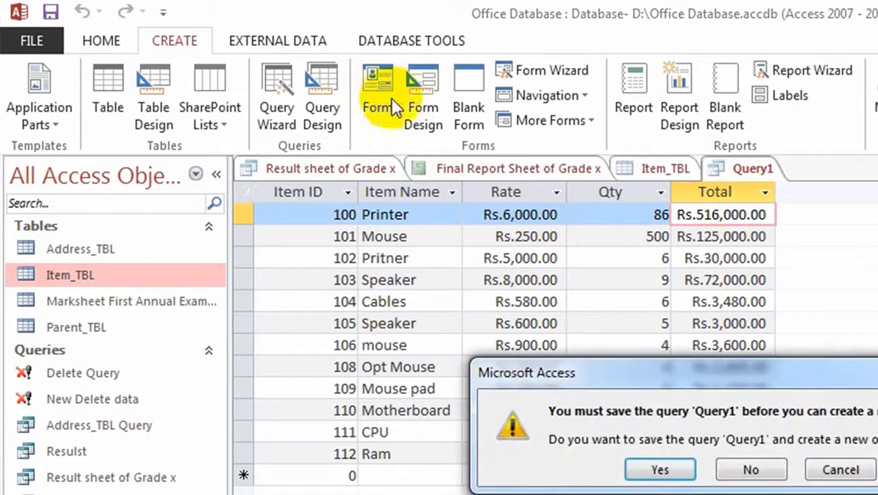
left_click(674, 473)
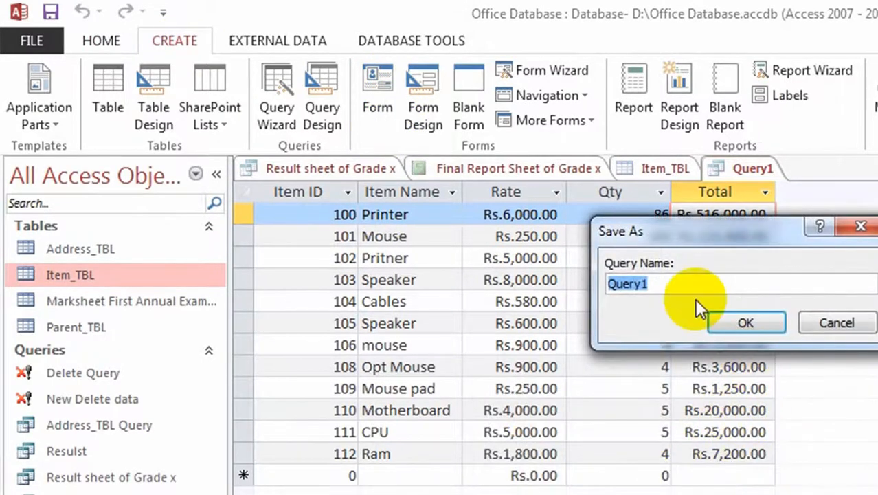
type("sales")
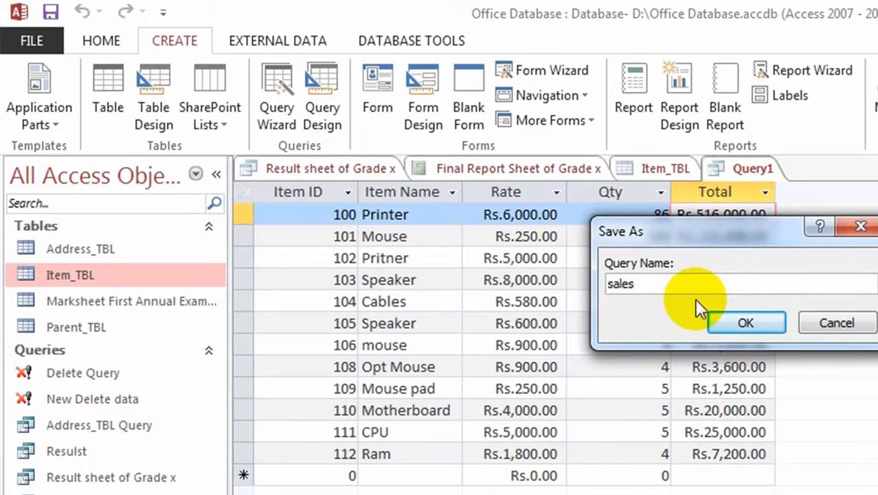
left_click(732, 320)
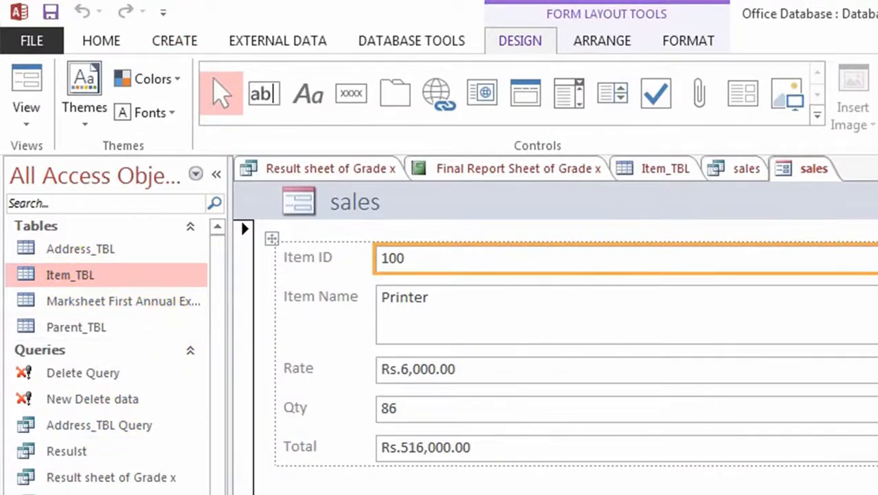
Open the sales query and create another form from it
double_click(76, 492)
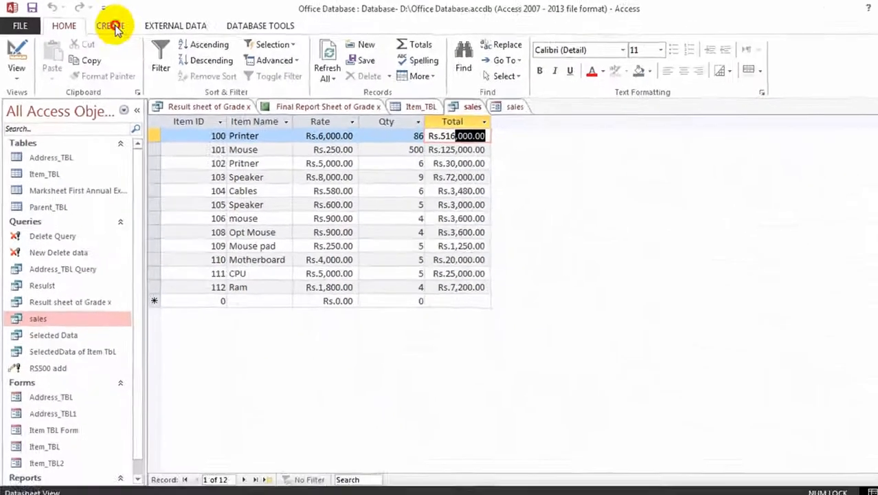
left_click(175, 40)
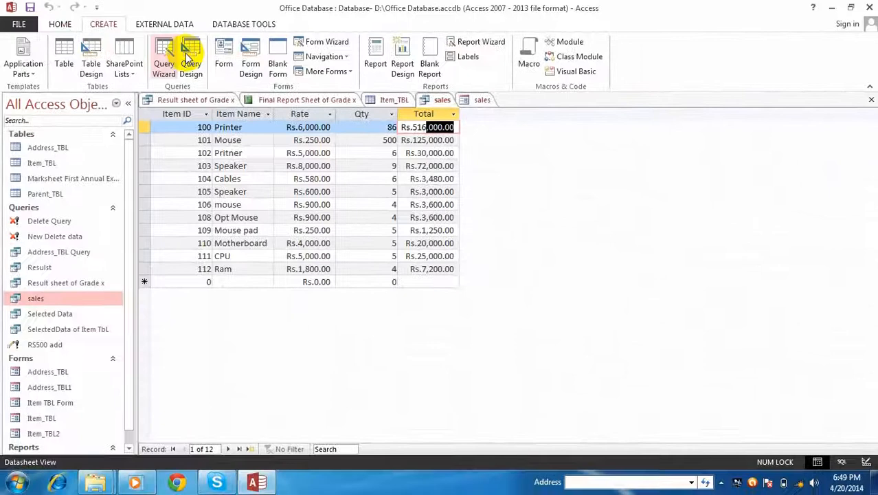
left_click(223, 54)
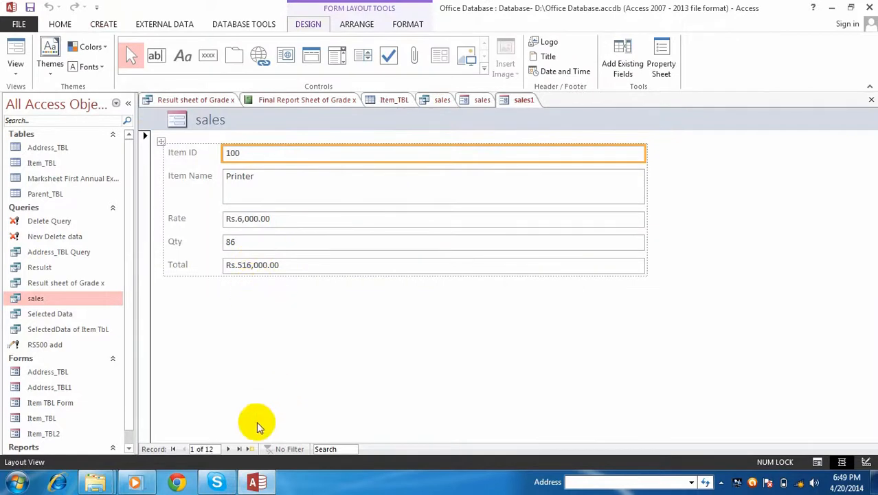
Browse forward and back through the records in the new sales form, examining their item and Total values
left_click(228, 449)
left_click(229, 449)
left_click(230, 449)
left_click(229, 449)
left_click(229, 449)
left_click(184, 448)
left_click(184, 449)
left_click(184, 449)
left_click(184, 449)
left_click(184, 449)
left_click(185, 449)
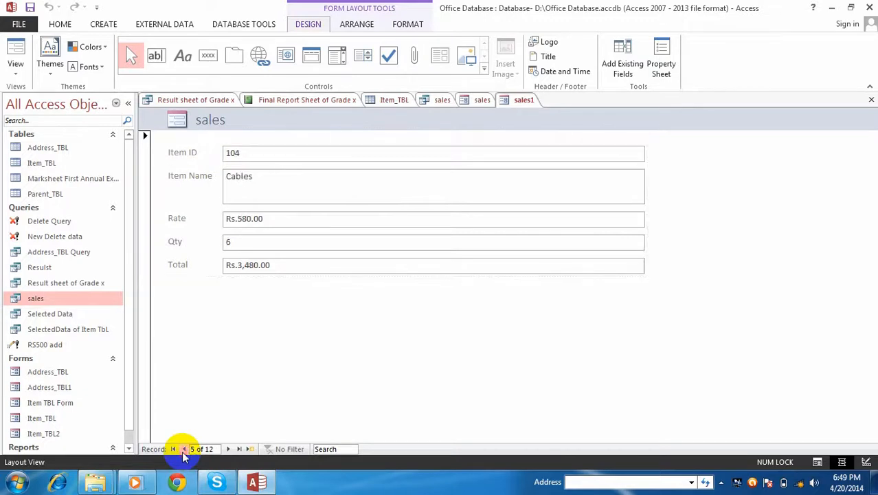
Add a new record in Form View with Item ID 115, Item Name printer, Rate 8000 and Qty 4, and check its Total
left_click(252, 450)
left_click(15, 50)
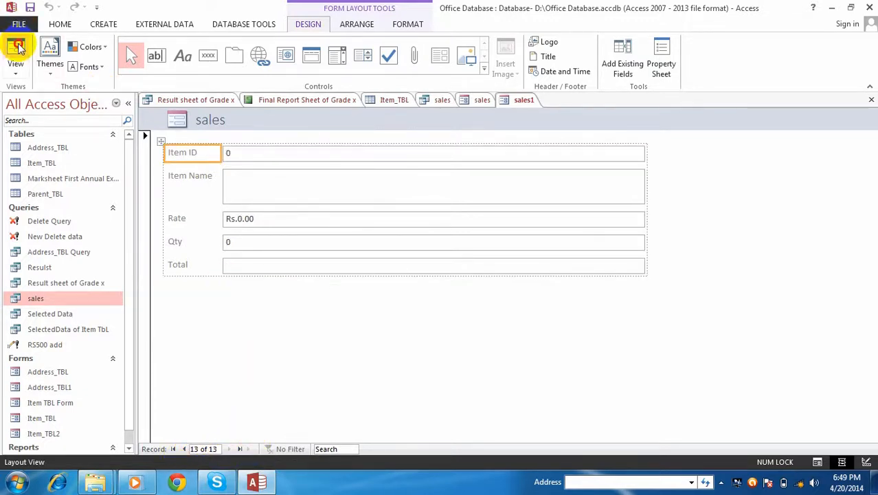
left_click(215, 153)
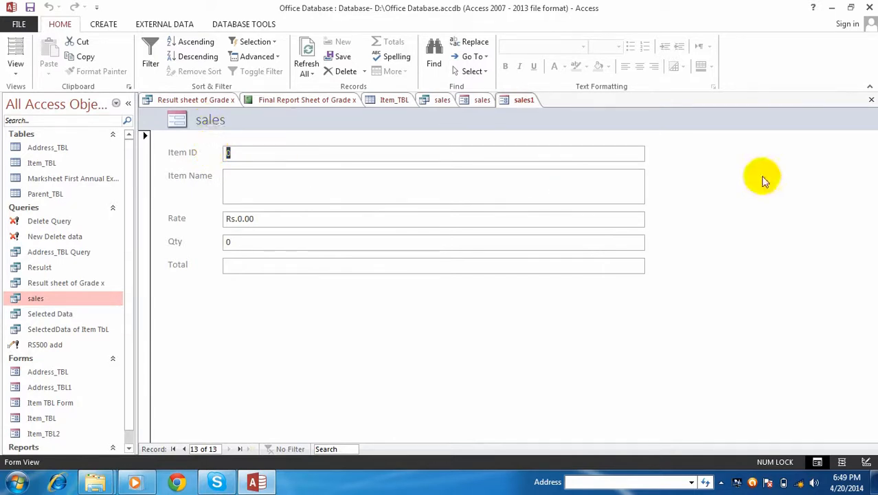
type("115")
key("Tab")
type("printer")
key("Tab")
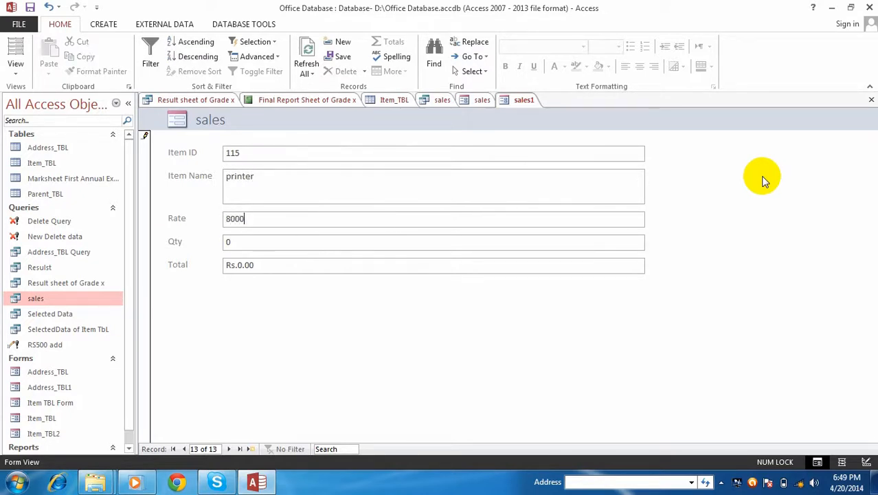
type("4")
key("Tab")
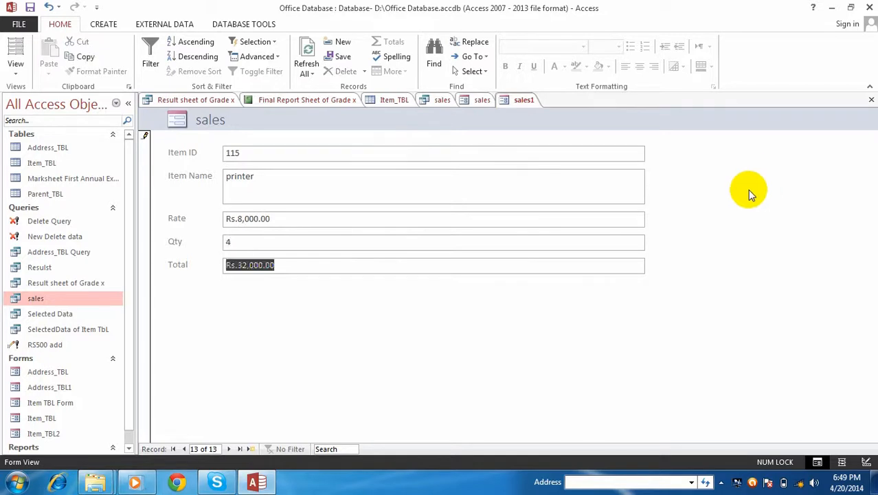
left_click(274, 267)
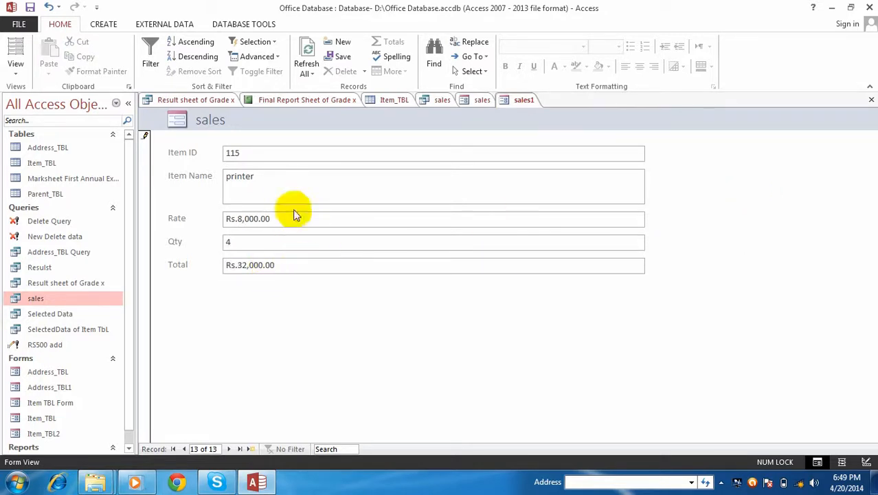
left_click_drag(296, 264, 211, 150)
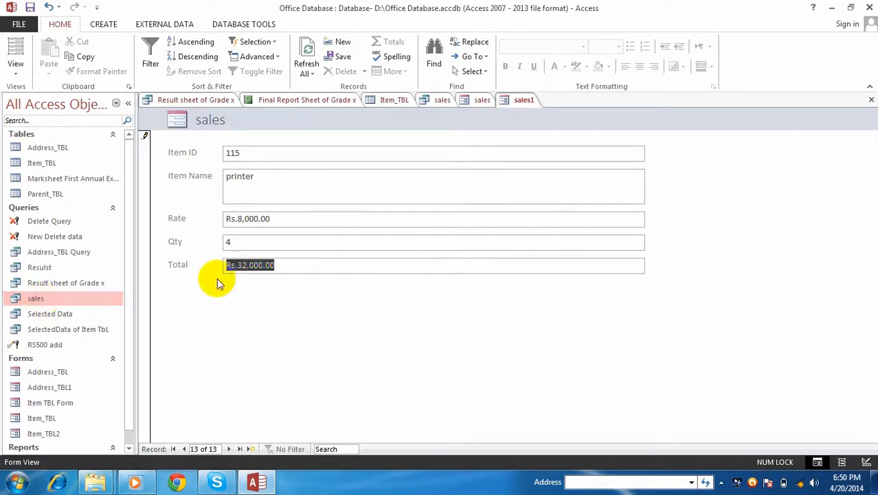
left_click(255, 196)
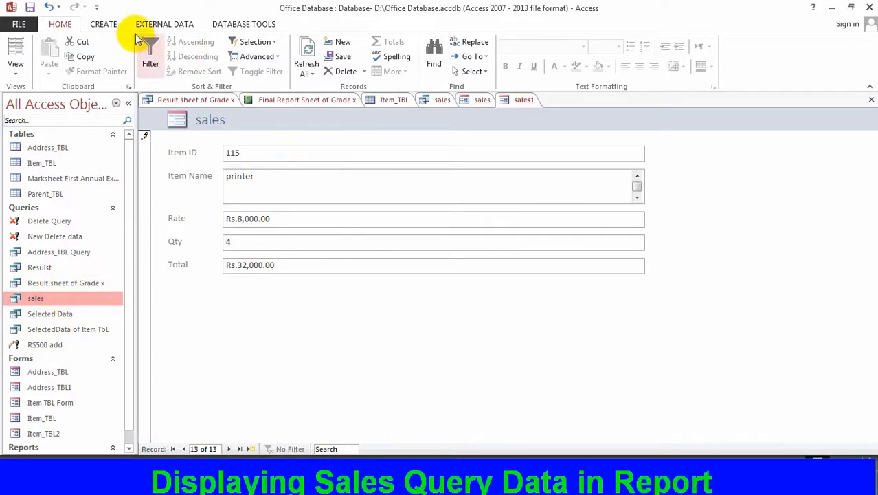
Create a report from the sales query and examine its item rows and Total column
left_click(105, 23)
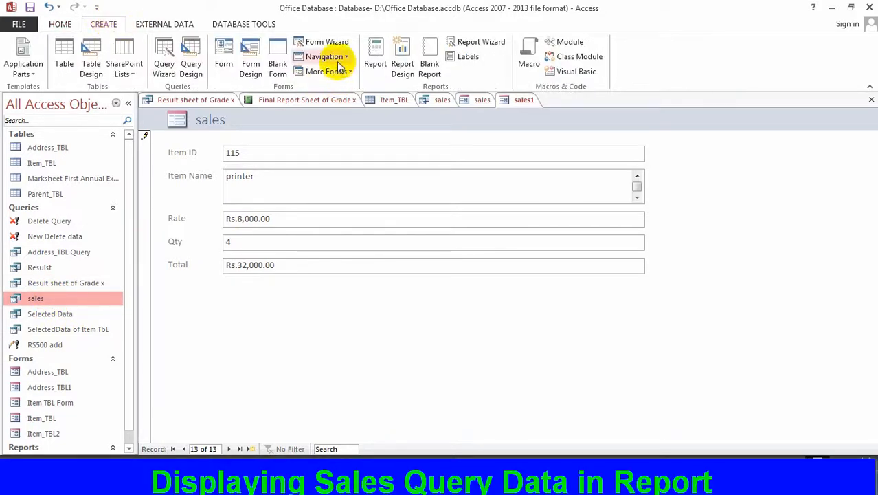
left_click(375, 60)
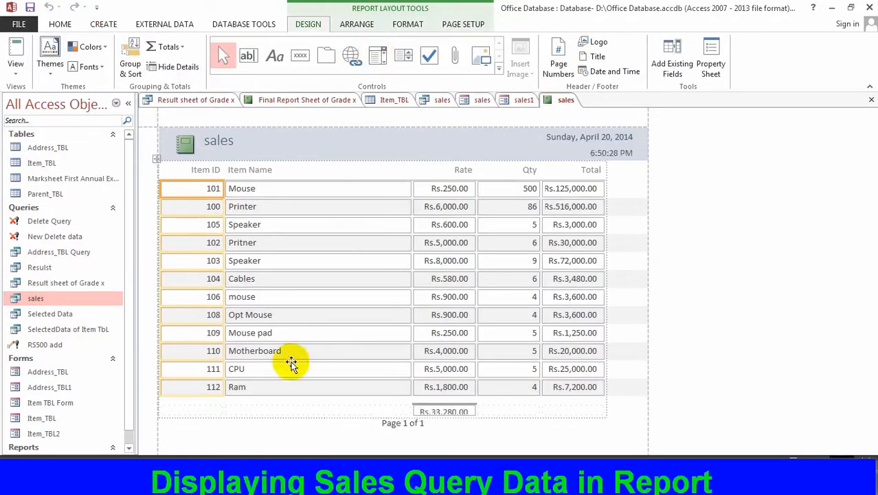
left_click(293, 359)
left_click(308, 310)
left_click(308, 372)
left_click(543, 313)
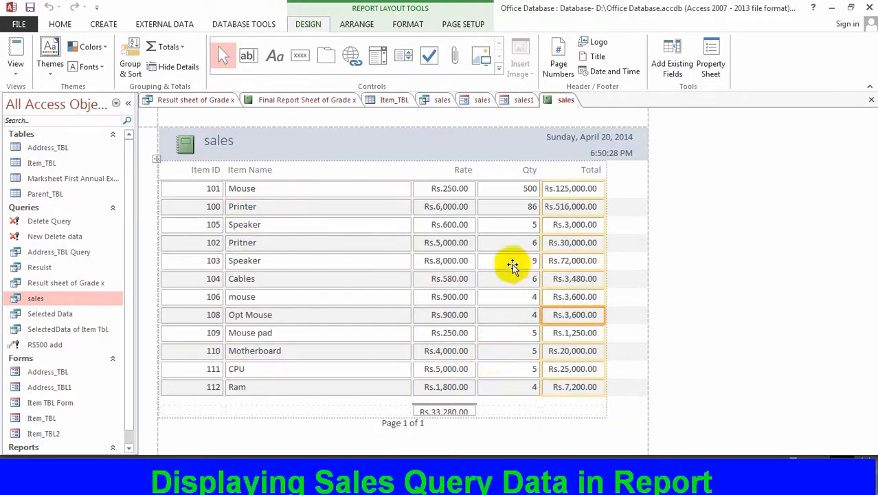
Show the sales report in Print Preview and review the page's layout
right_click(565, 101)
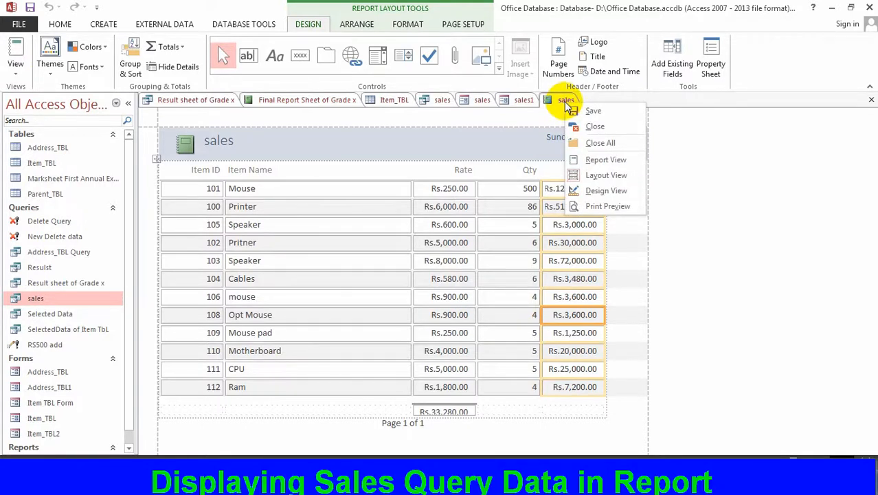
left_click(615, 205)
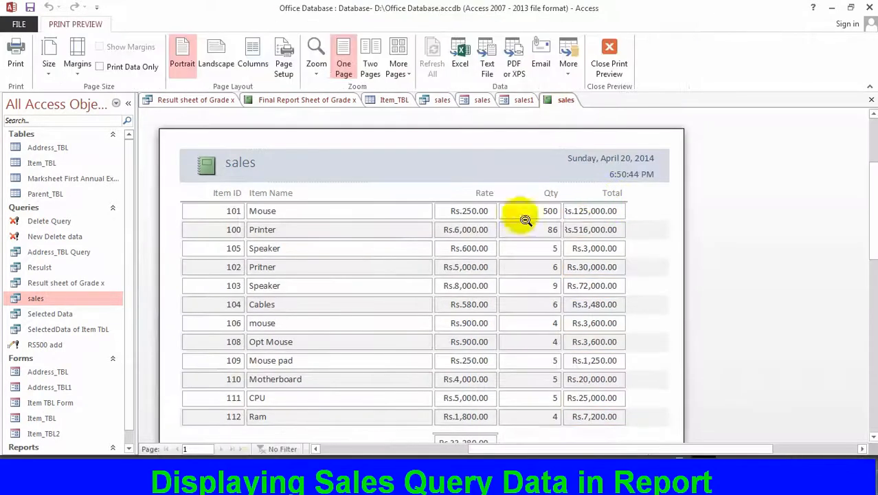
left_click(405, 236)
left_click(512, 217)
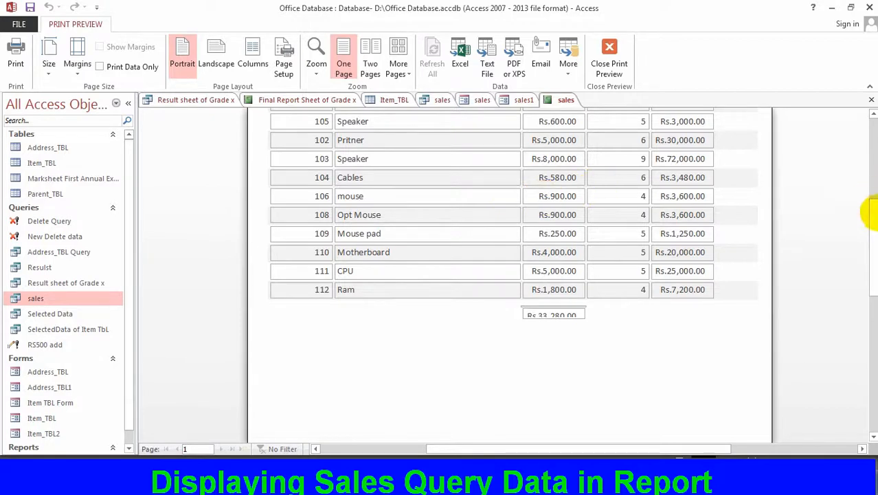
left_click_drag(871, 202, 871, 163)
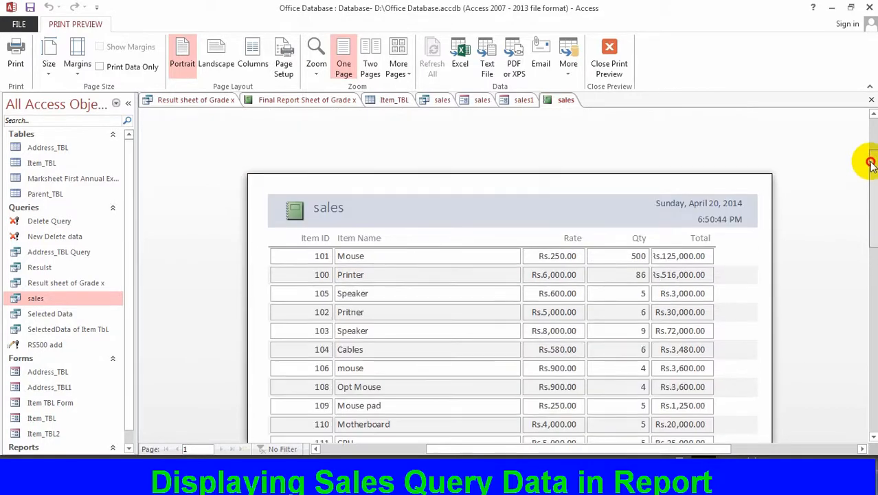
Print two copies of all pages of the sales report with the Send To OneNote 2010 printer
left_click(16, 56)
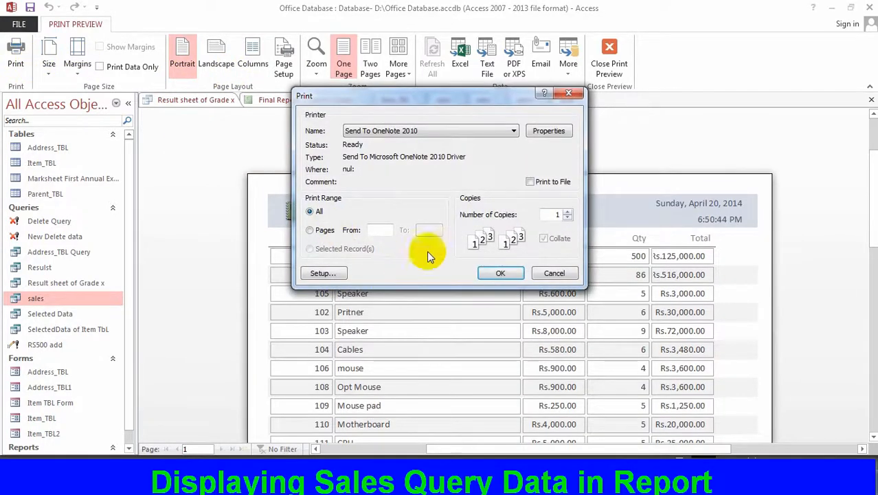
left_click(513, 131)
left_click(405, 152)
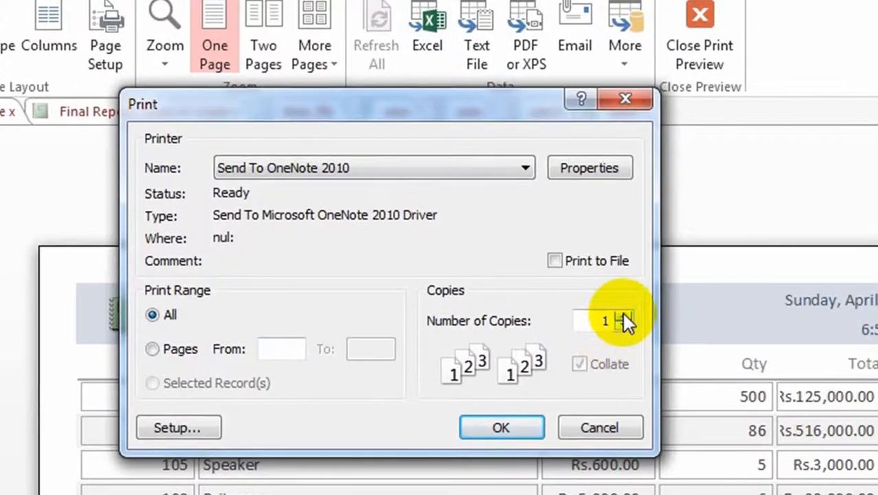
left_click(623, 315)
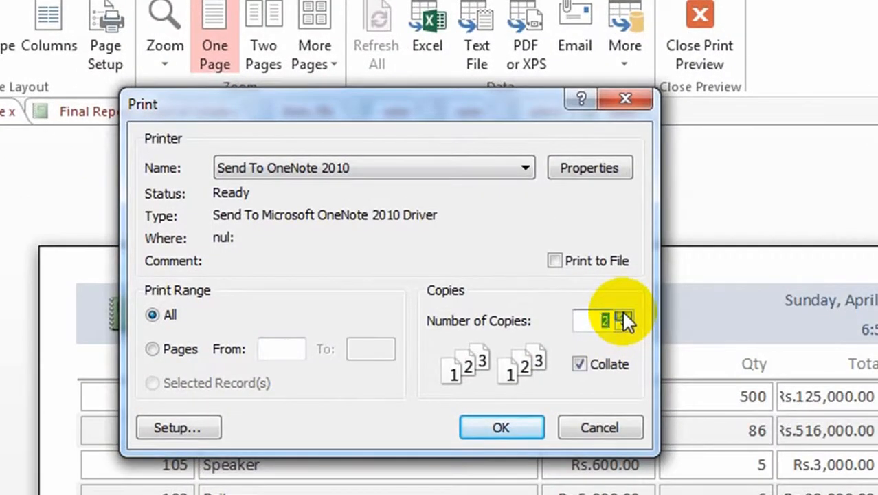
left_click(502, 427)
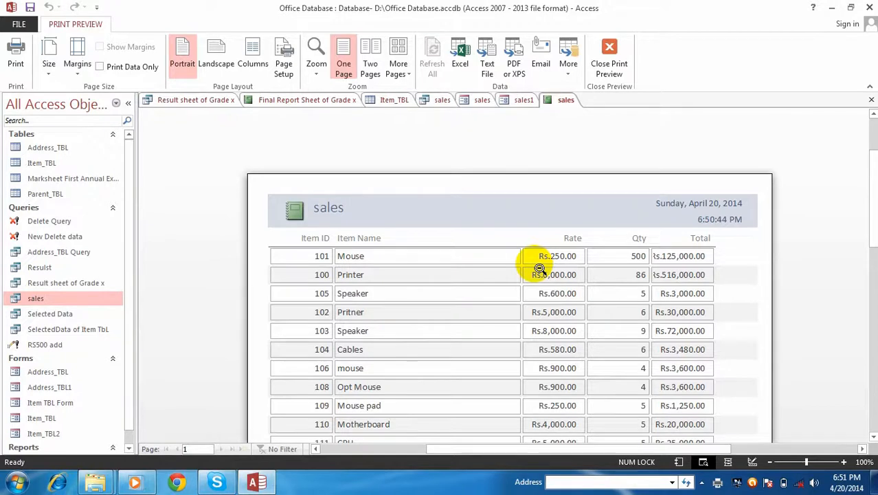
Save the report as "Sales Report of Jan 1 2015" and close Print Preview
left_click_drag(867, 200, 874, 231)
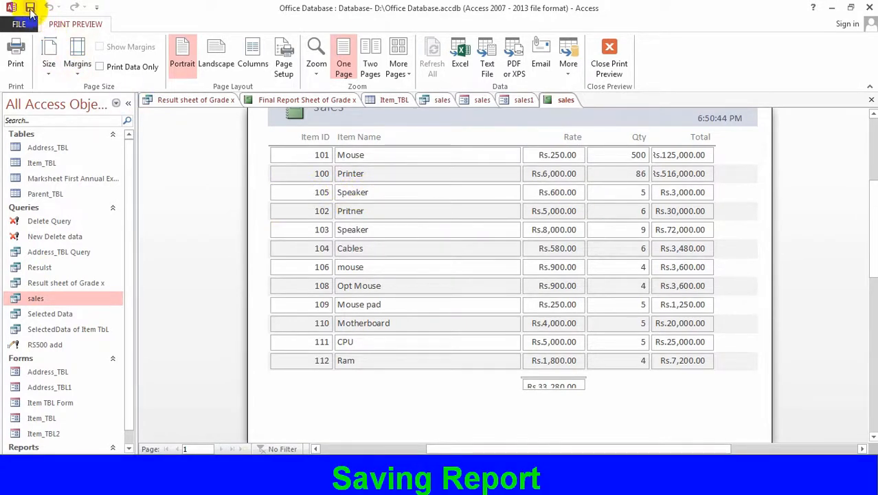
left_click(30, 8)
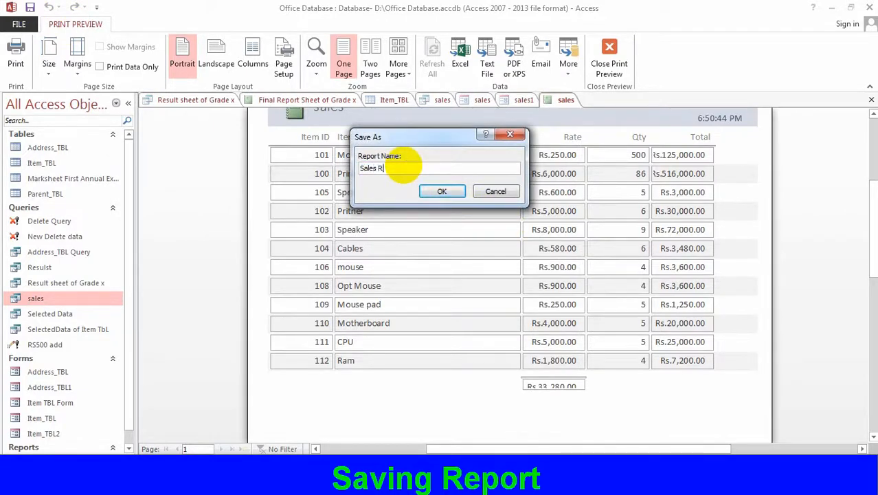
type("Sales Report of ")
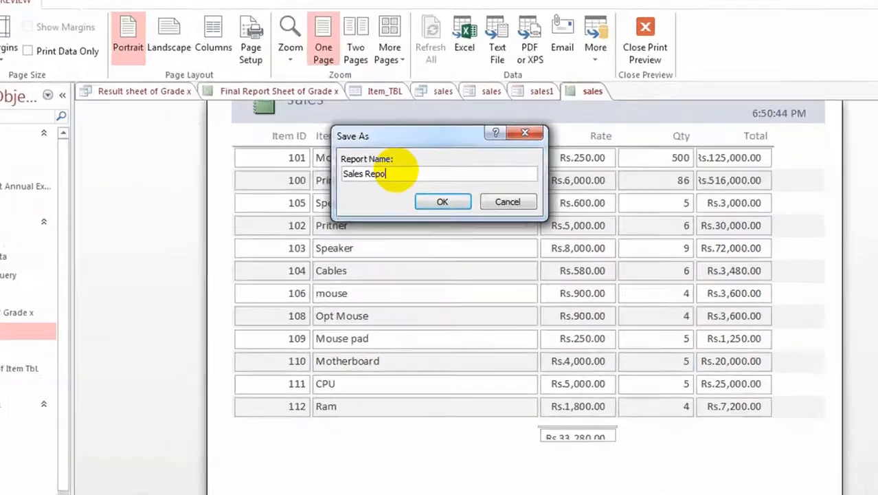
type("J")
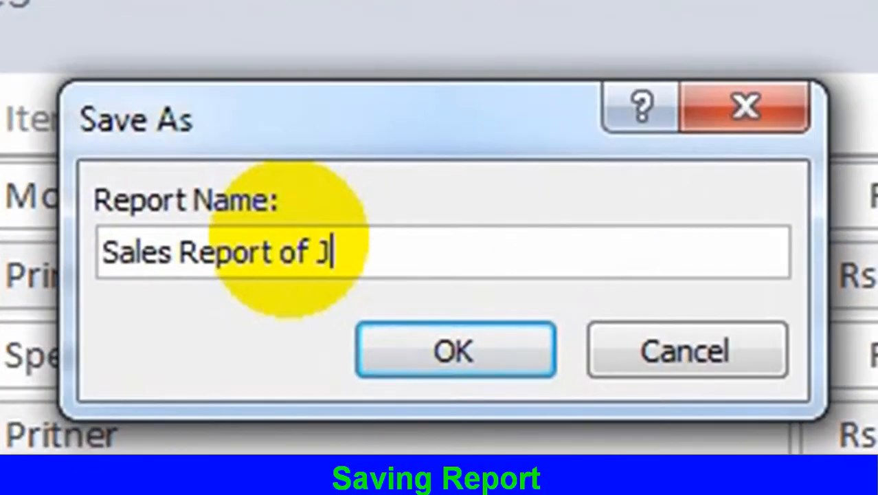
type("an 1 2015")
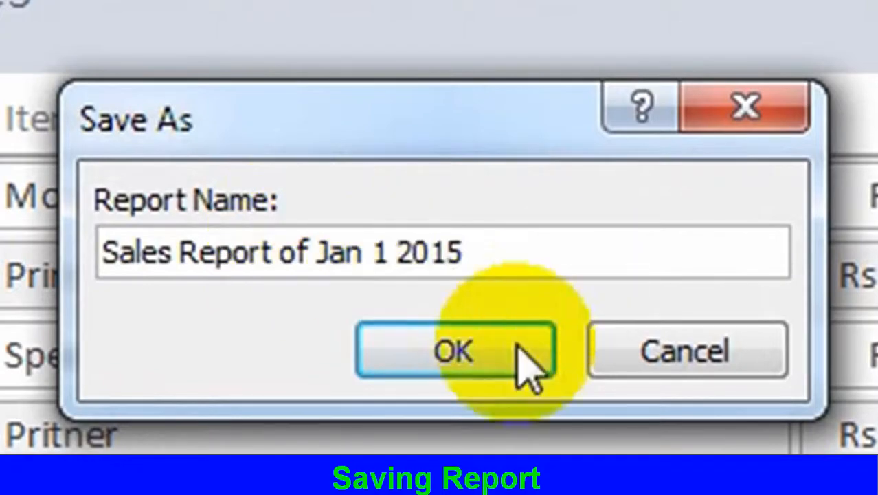
left_click(481, 374)
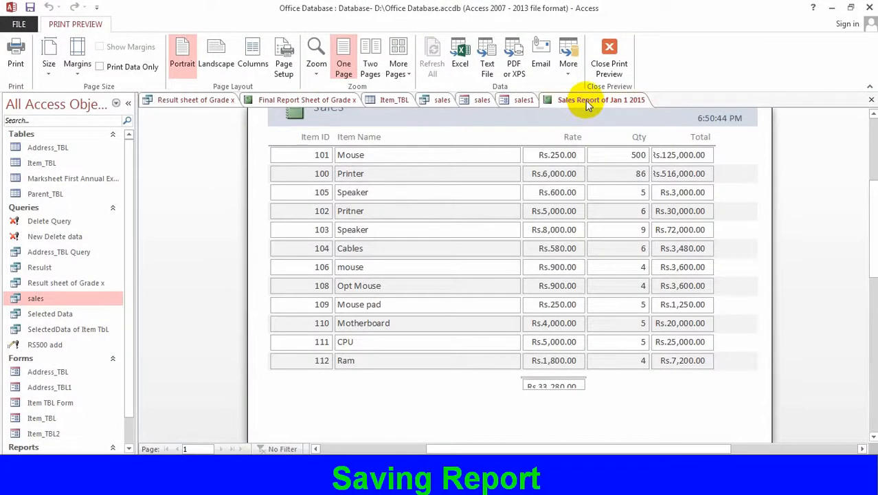
left_click(613, 69)
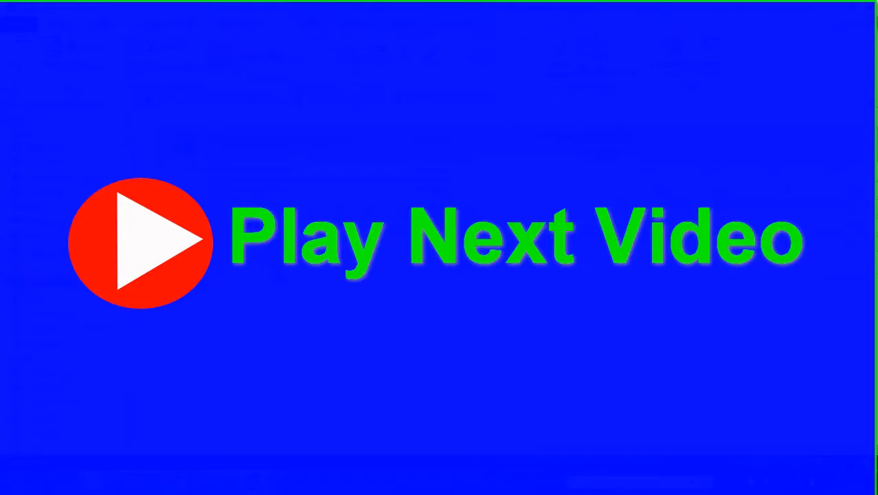